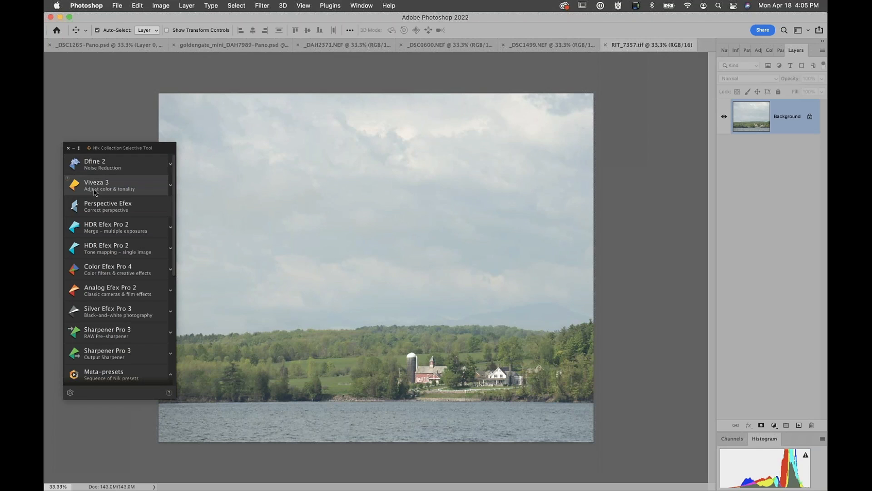
Move the Nik Collection selective tool off the photo and launch Viveza 3 on RIT_7357.tif.
drag(139, 148, 468, 114)
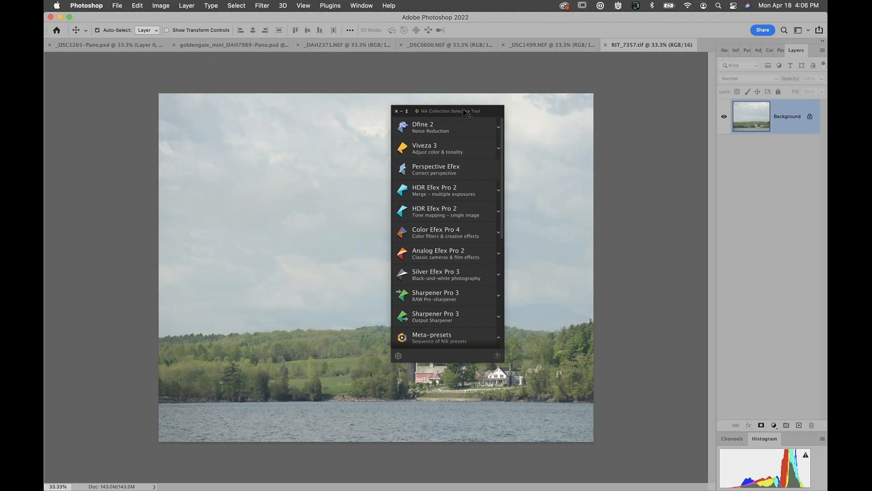
drag(467, 113, 121, 132)
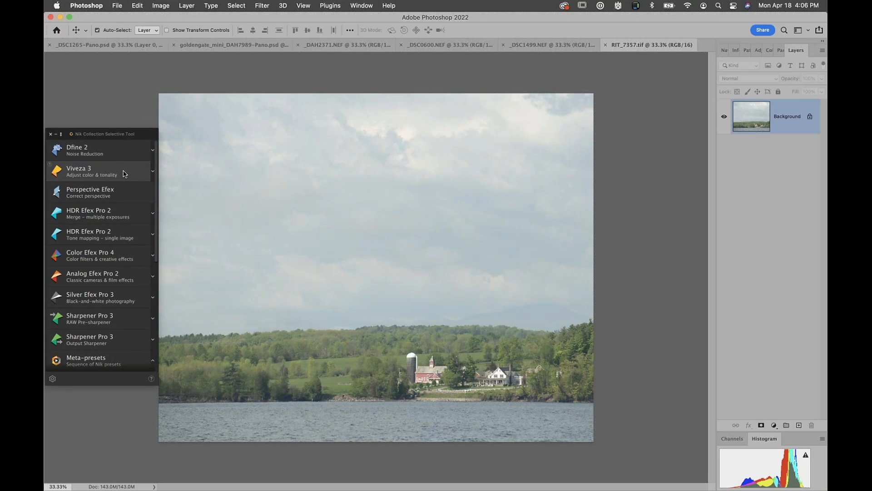
click(83, 171)
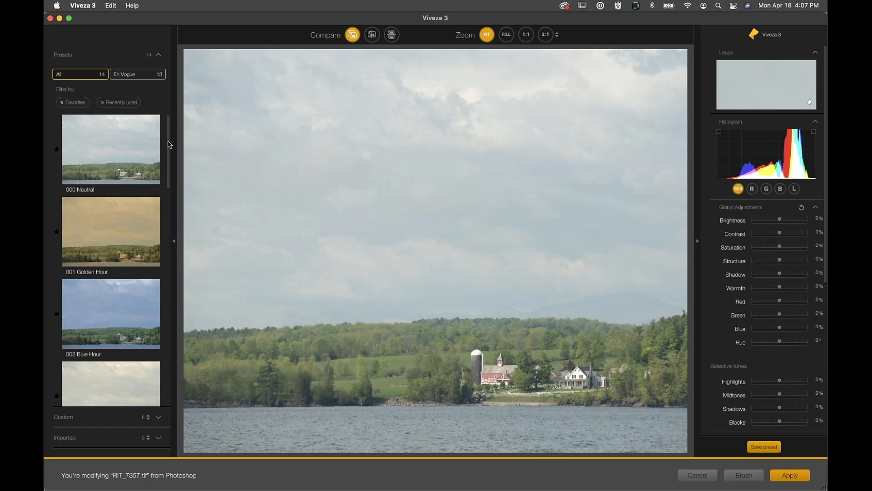
Apply the 005 Darken preset to the photo, accepting the replacement of current parameters.
drag(168, 143, 169, 229)
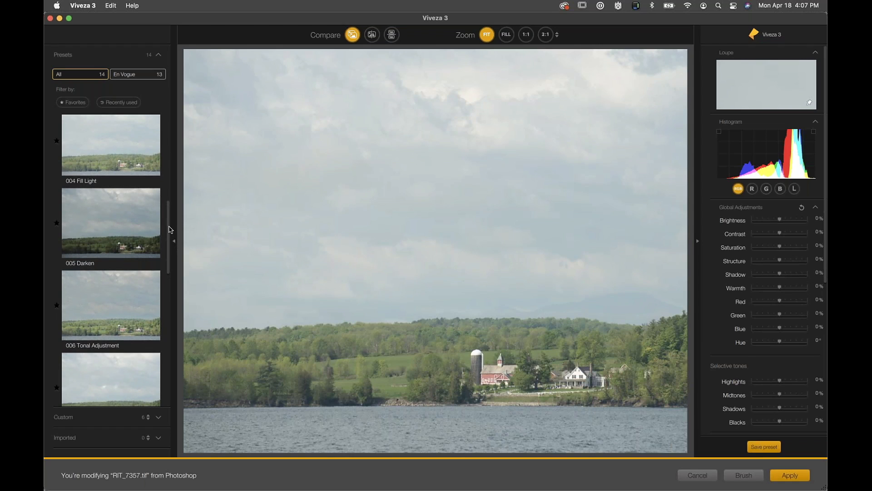
drag(170, 230, 170, 229)
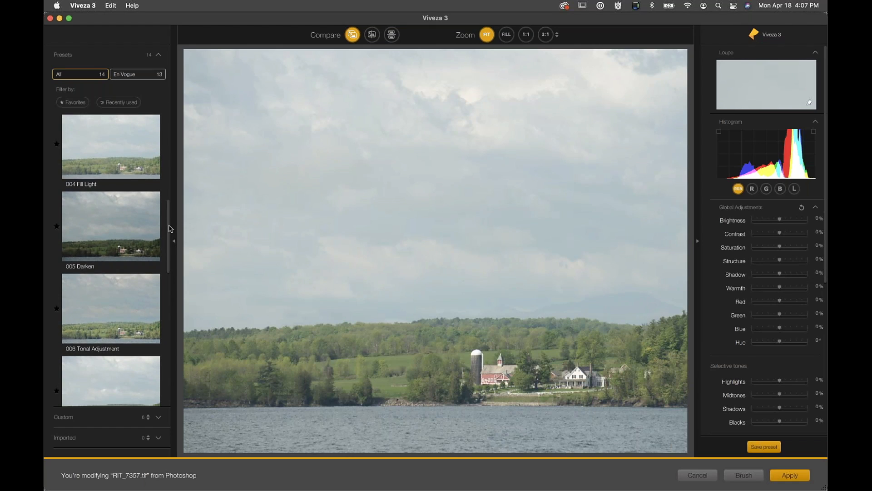
click(110, 225)
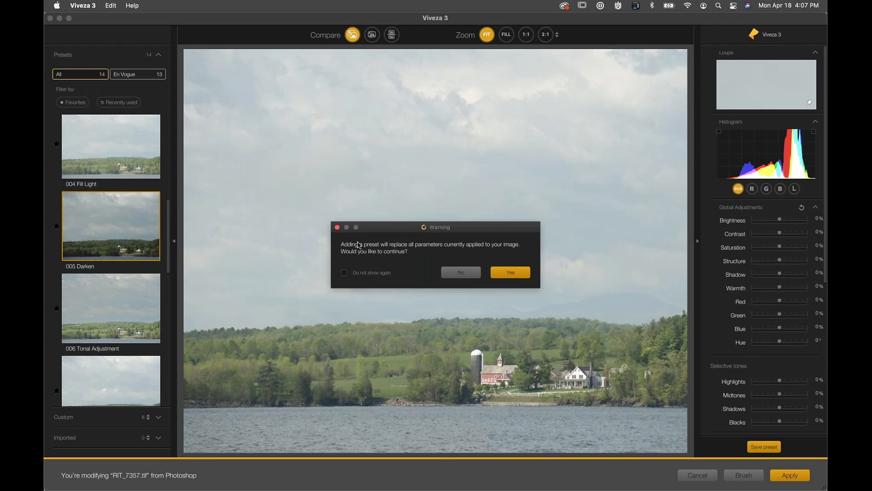
drag(402, 226, 356, 171)
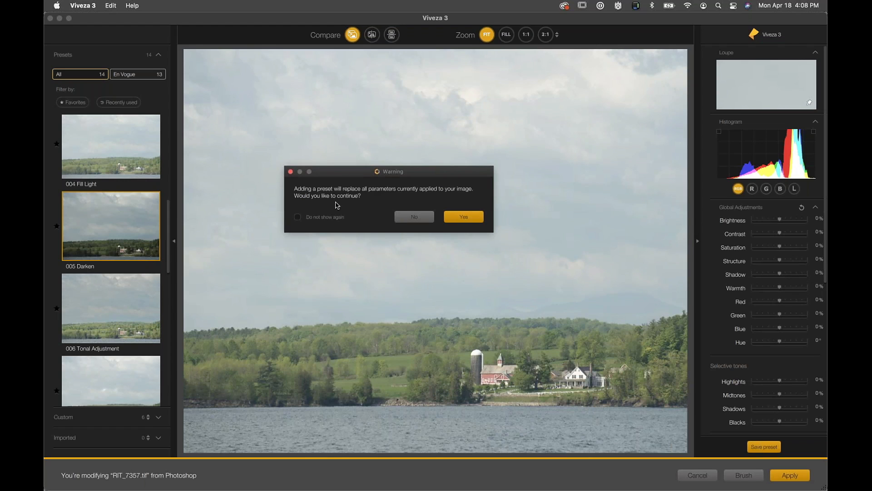
click(297, 218)
click(463, 212)
click(471, 220)
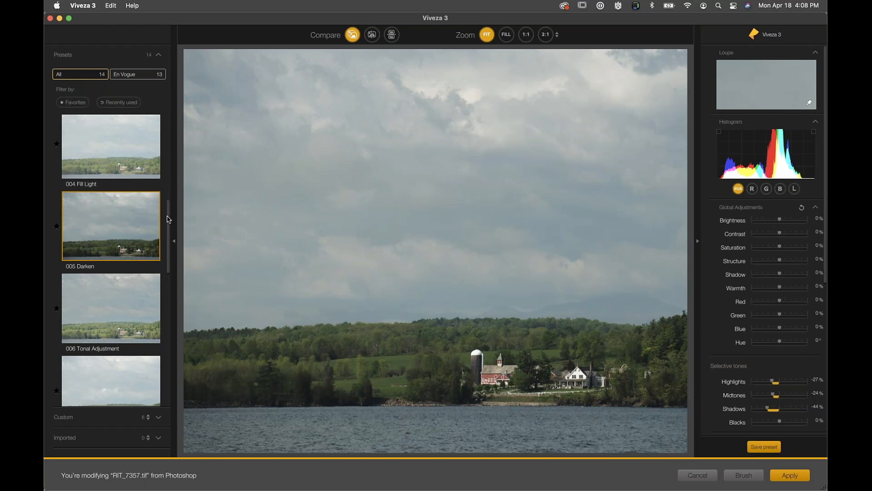
Apply the 010 Adjust Sky preset and inspect the control points it places across the upper sky.
scroll(168, 229, down, 1)
drag(169, 229, 162, 318)
click(132, 291)
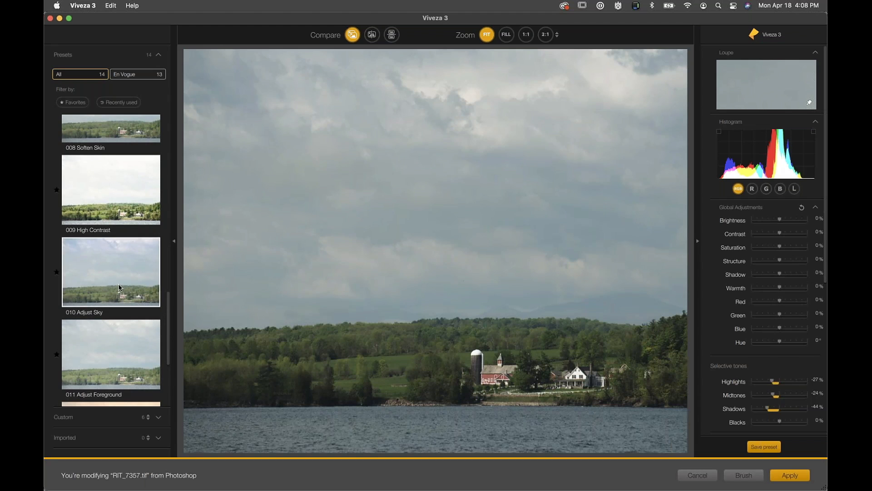
click(521, 275)
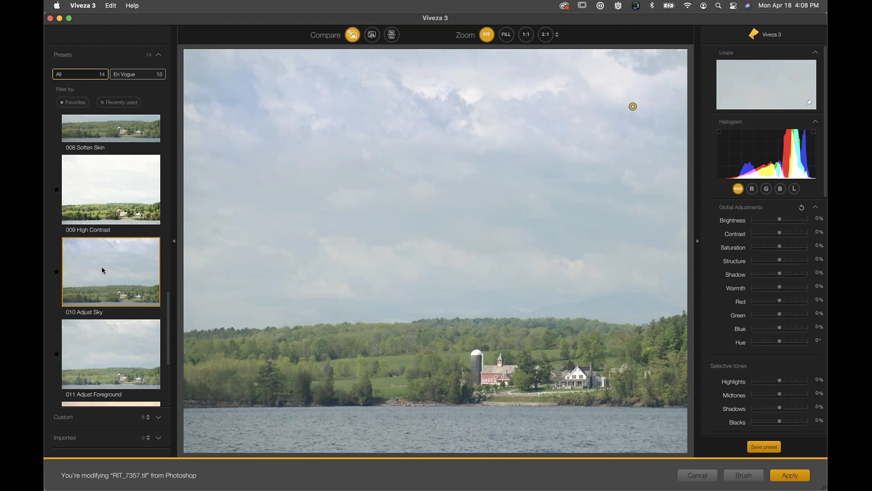
mouse_move(567, 158)
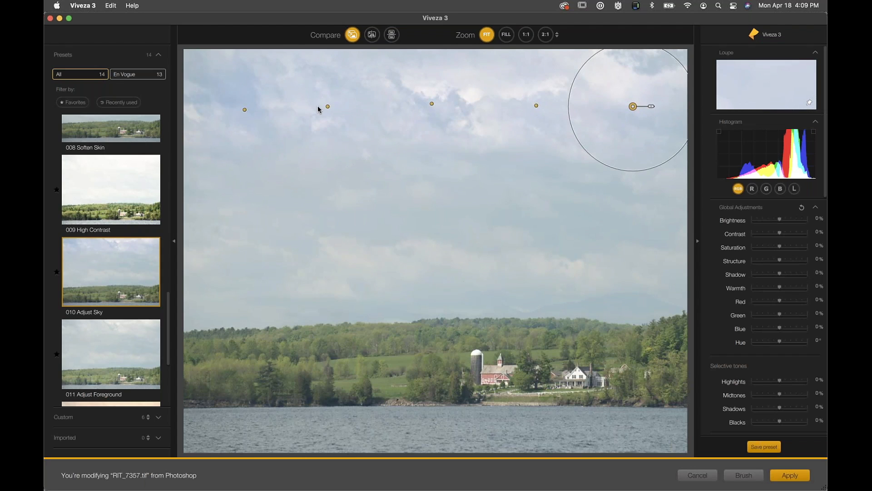
mouse_move(241, 113)
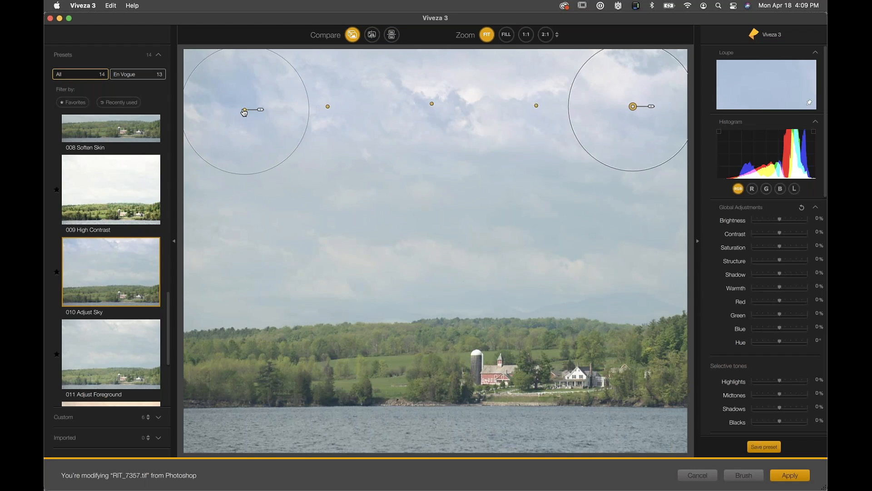
click(244, 110)
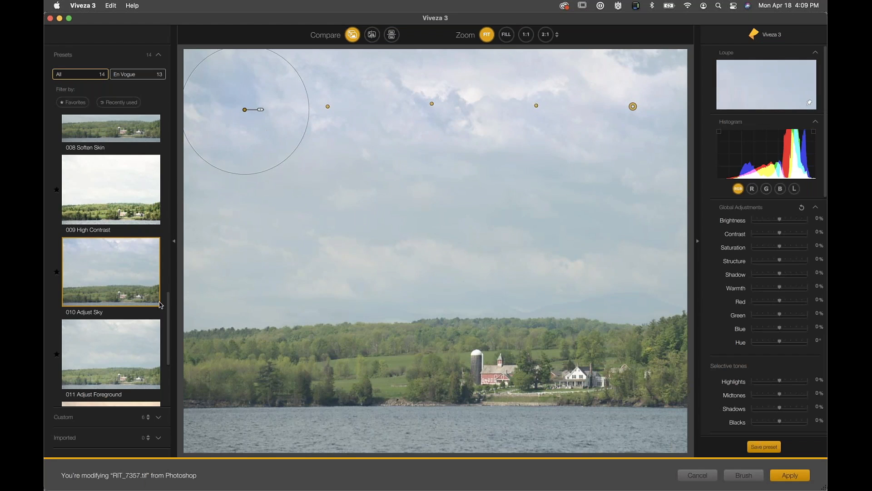
Apply the custom Color IR preset to the photo, replacing the current parameters.
scroll(137, 316, down, 5)
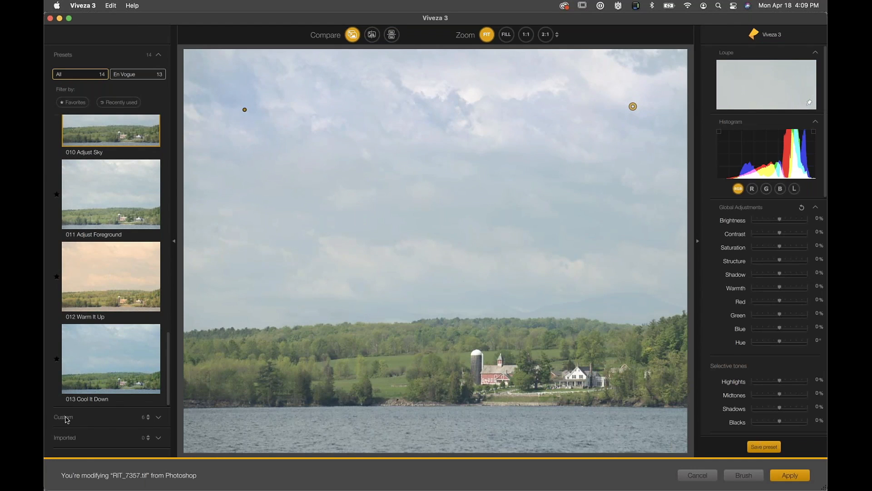
click(159, 416)
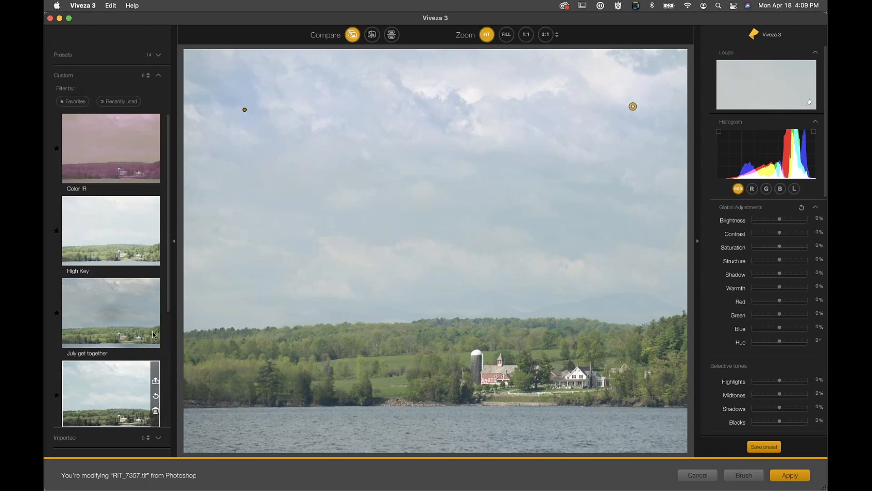
click(99, 166)
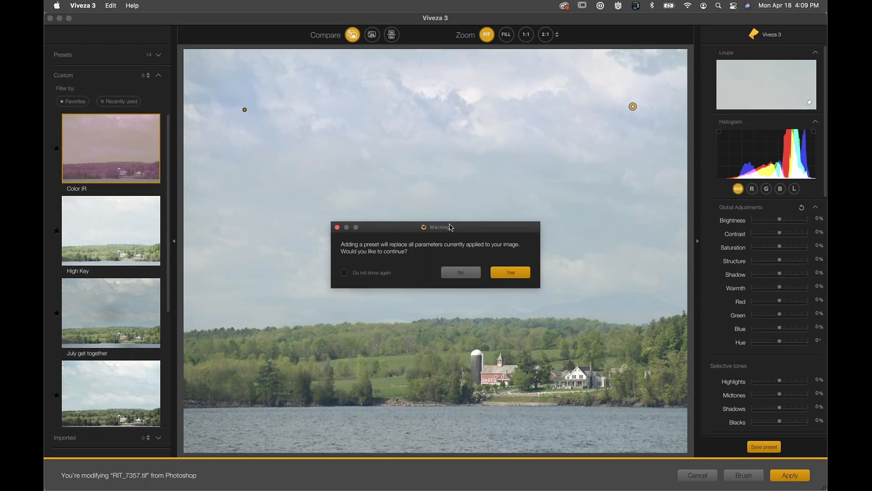
click(505, 274)
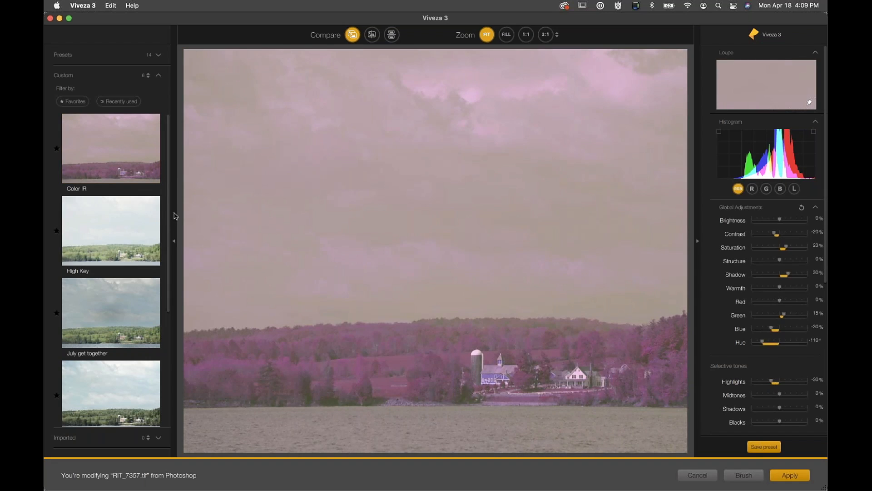
Apply the custom bleach bypass preset with sky control points, replacing the current parameters.
scroll(169, 257, down, 2)
scroll(169, 257, down, 7)
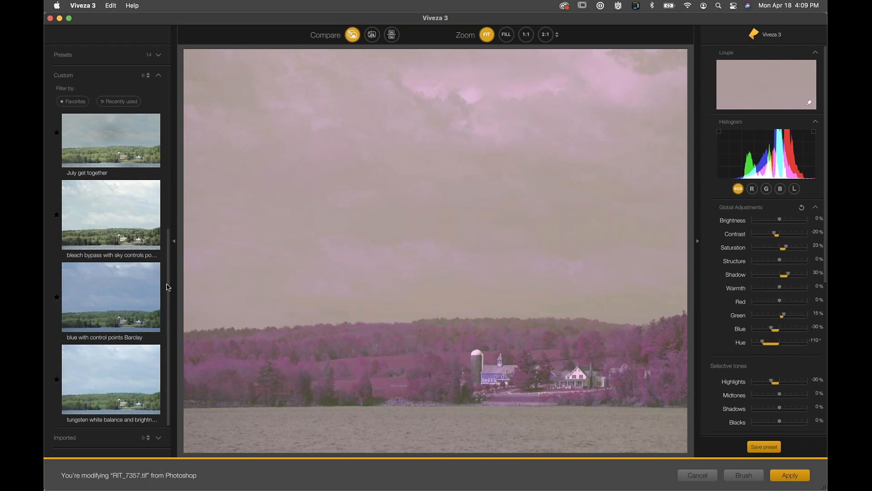
mouse_move(79, 212)
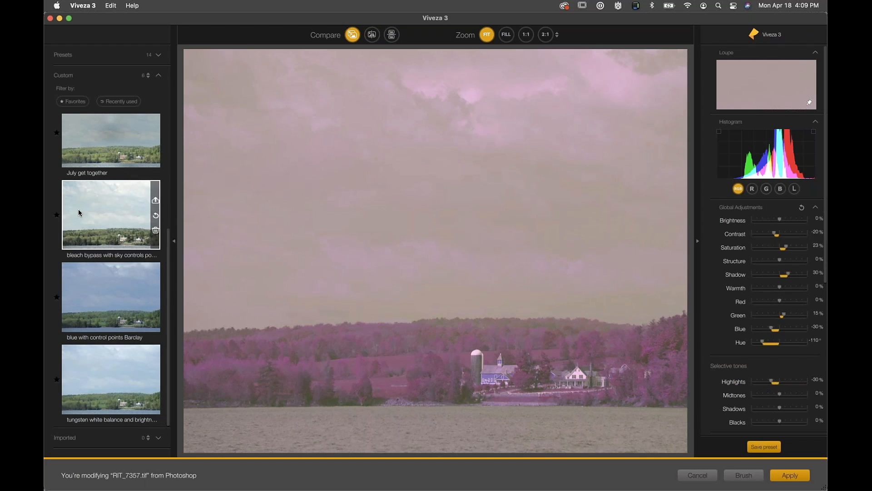
click(80, 210)
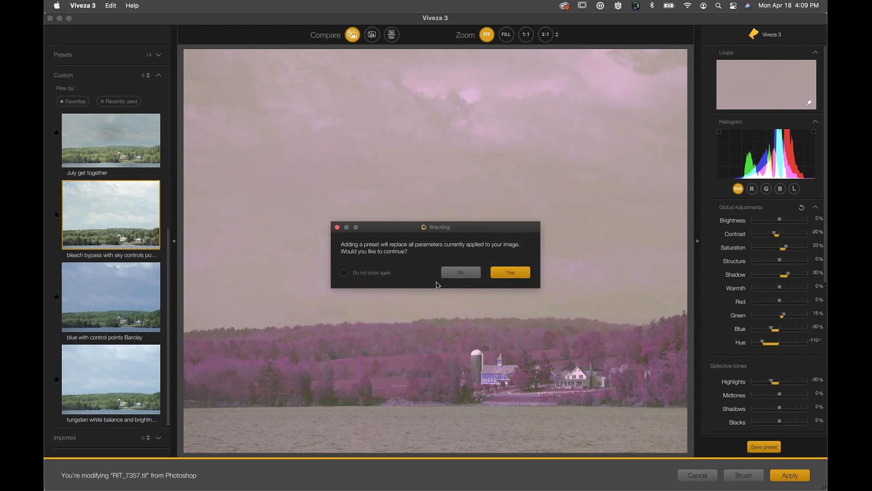
click(516, 272)
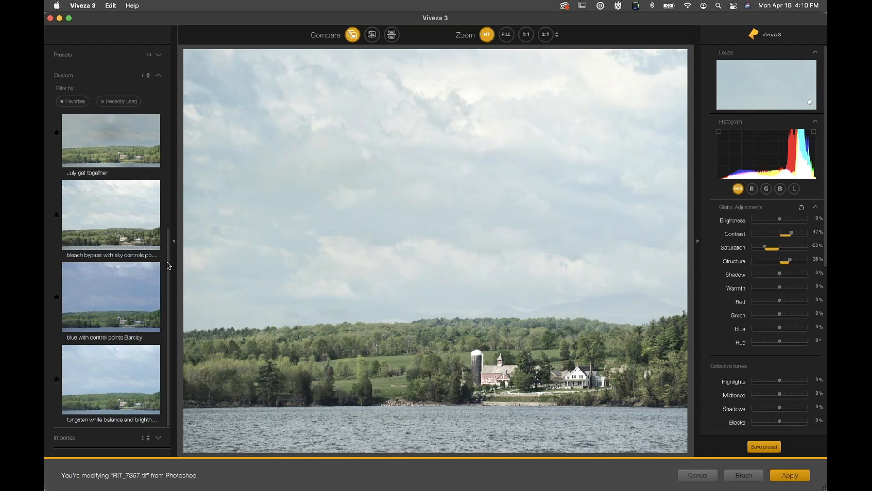
Move the preset's two sky control points close together near the middle of the sky.
drag(168, 252, 162, 142)
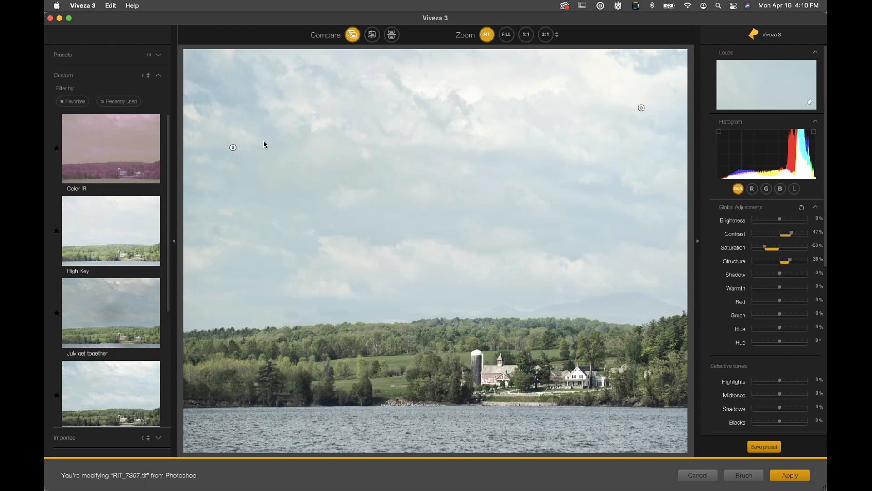
click(233, 147)
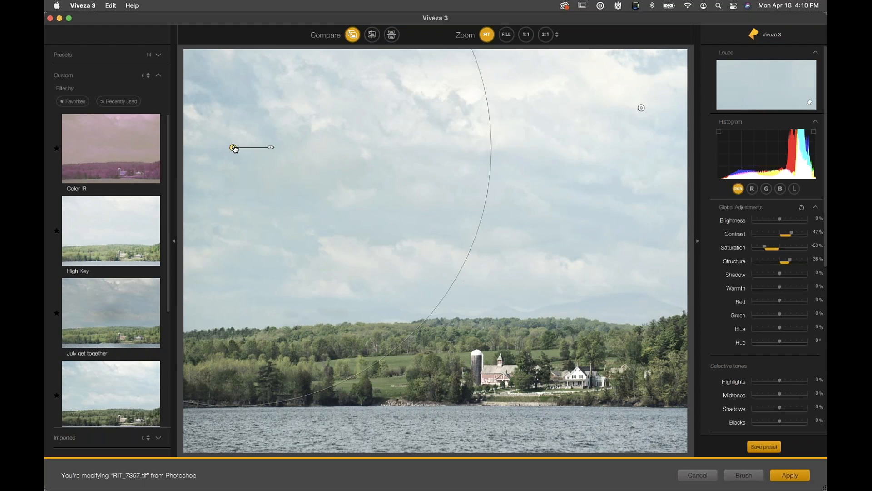
drag(233, 148, 400, 181)
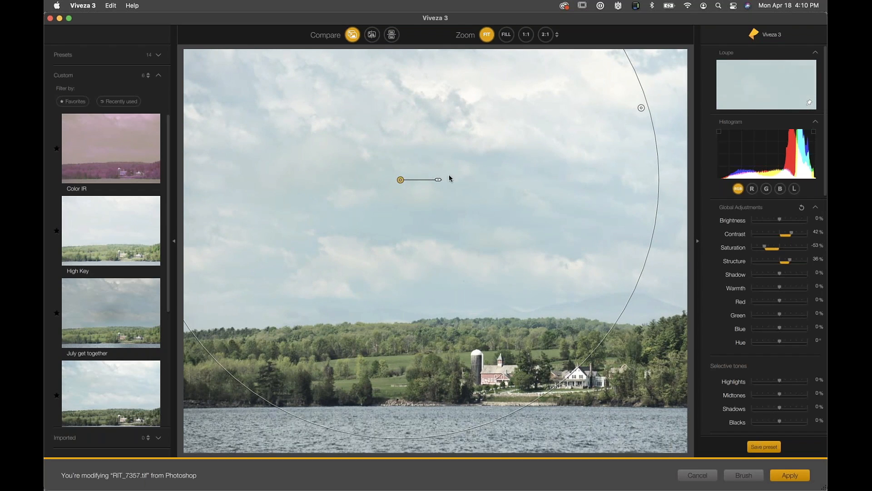
click(641, 108)
drag(642, 112, 458, 188)
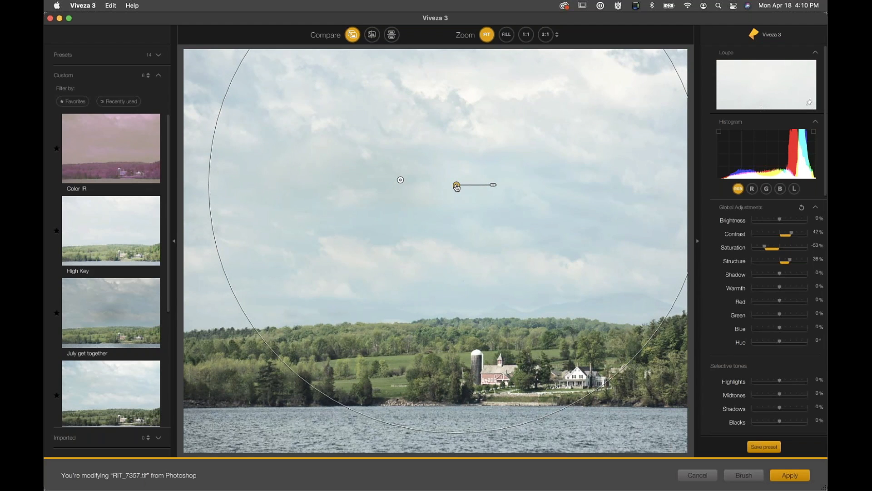
drag(457, 187, 464, 188)
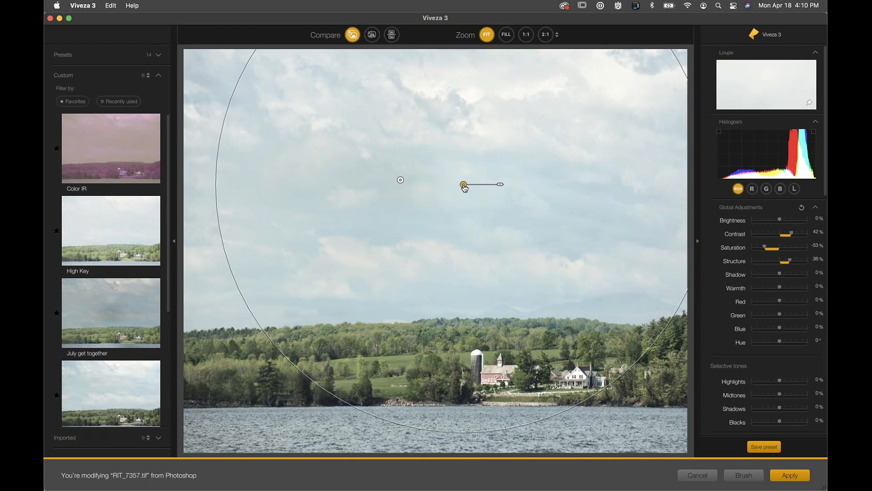
Delete both control points from the sky, confirming the removal and turning off the repeat deletion warning.
click(464, 186)
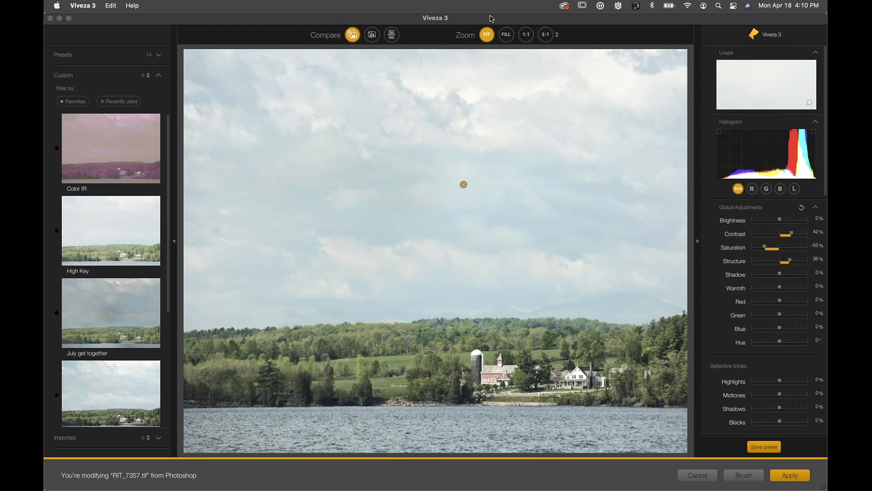
drag(490, 19, 509, 39)
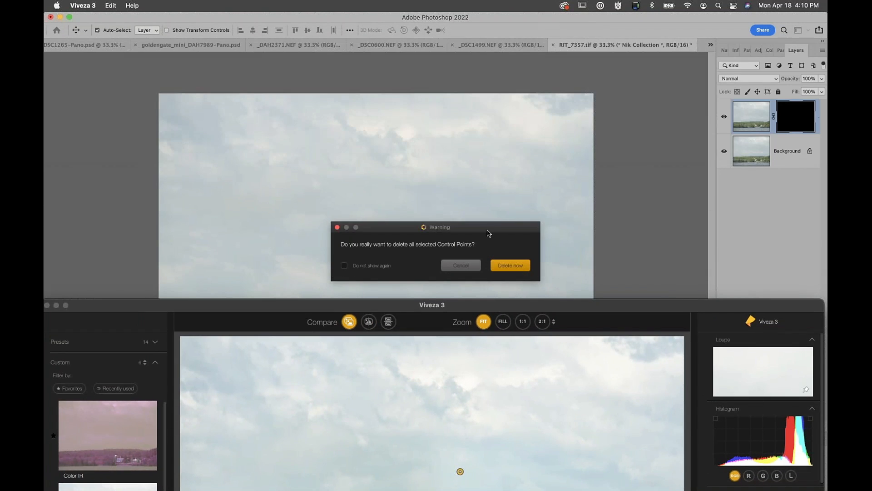
drag(488, 227, 483, 159)
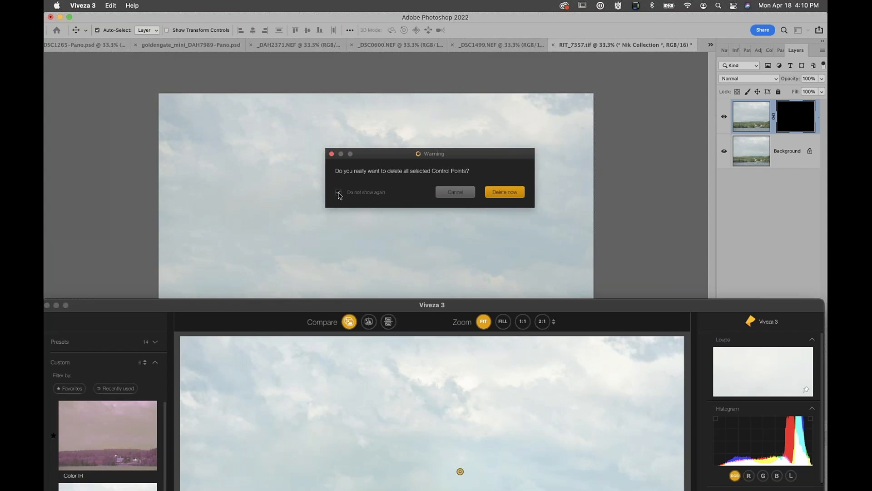
click(508, 194)
drag(486, 305, 489, 4)
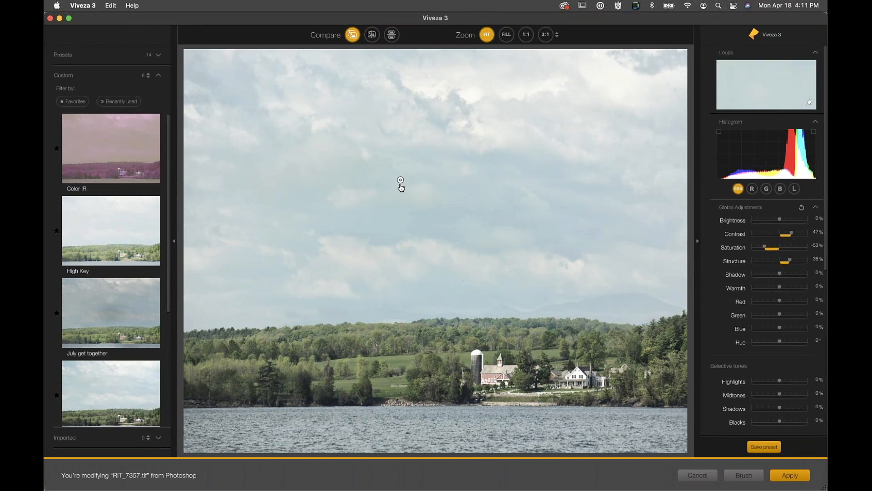
click(400, 179)
key(super+z)
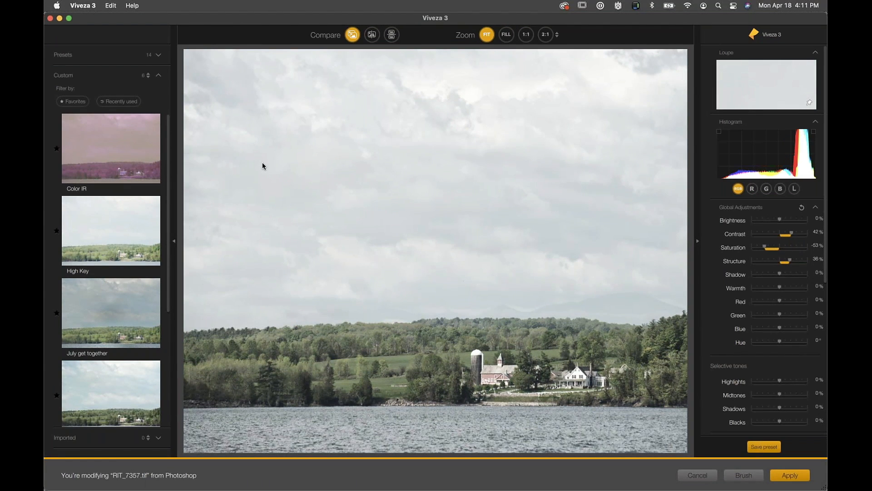
Reset the photo by applying the 000 Neutral preset from the built-in presets.
click(158, 56)
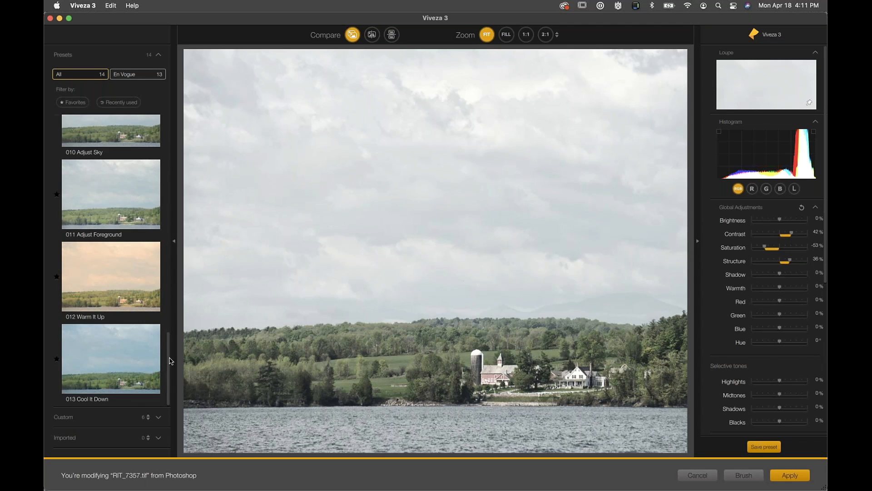
drag(171, 360, 169, 127)
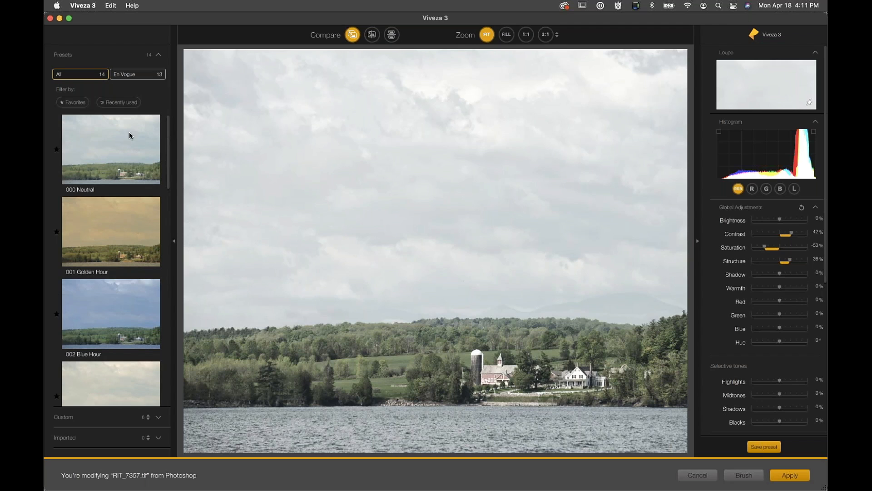
click(115, 150)
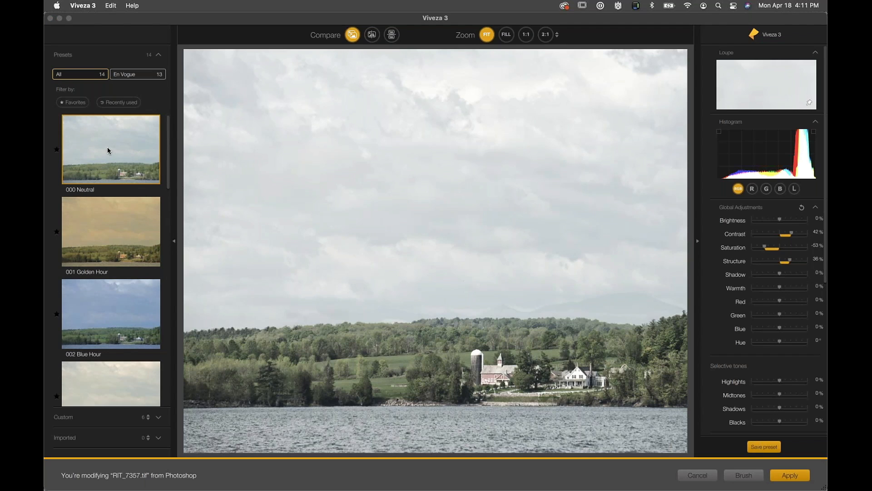
click(414, 24)
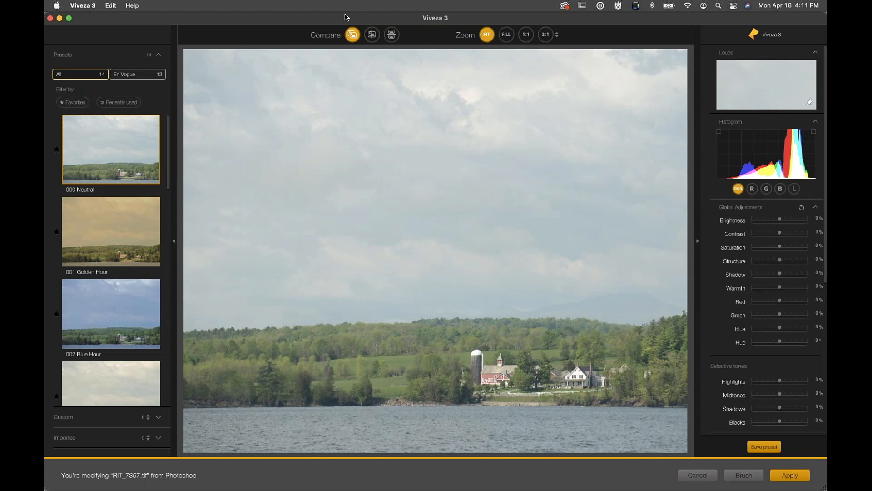
Hide the presets browser to give the photo more room, and check the photo against its original.
click(175, 243)
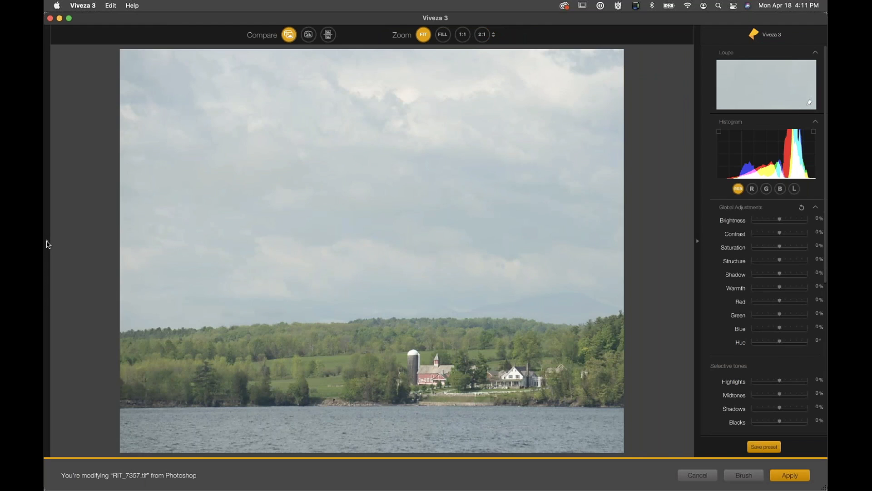
click(47, 242)
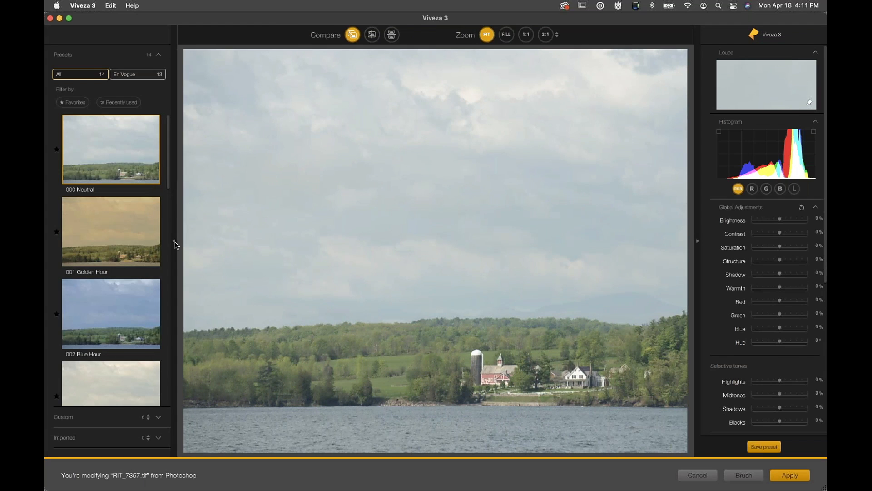
click(175, 243)
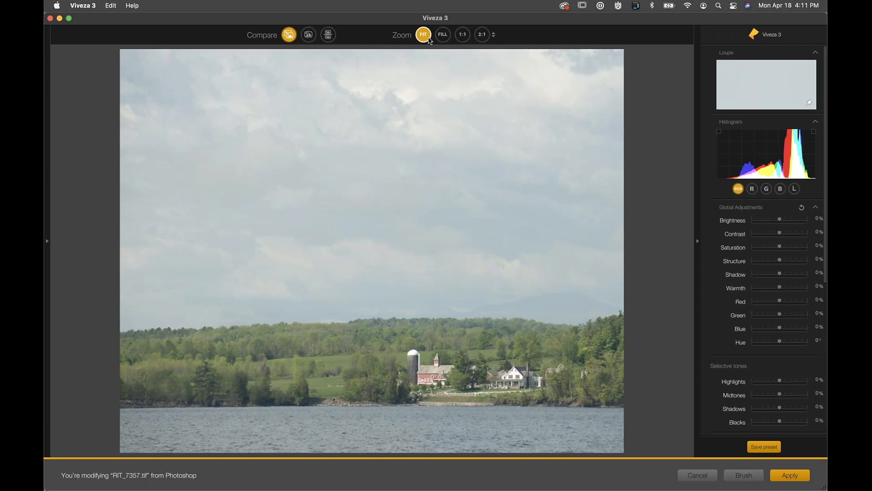
click(289, 36)
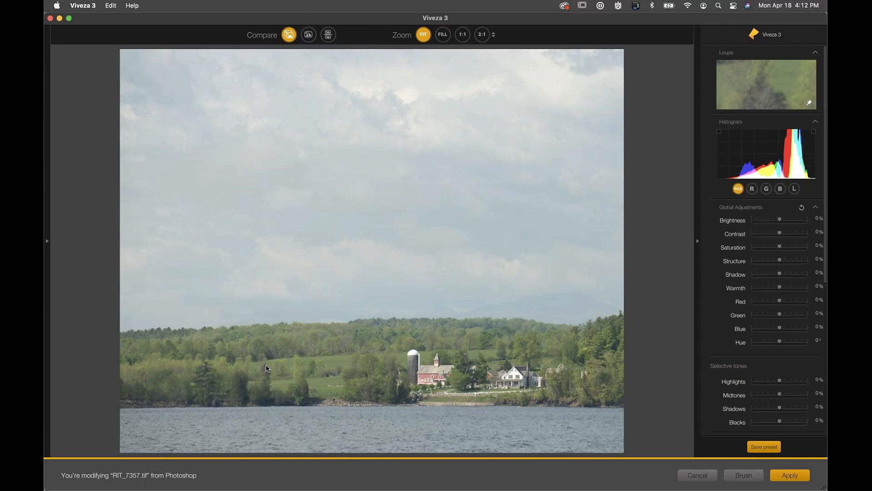
Collapse the Loupe section above the histogram.
click(816, 53)
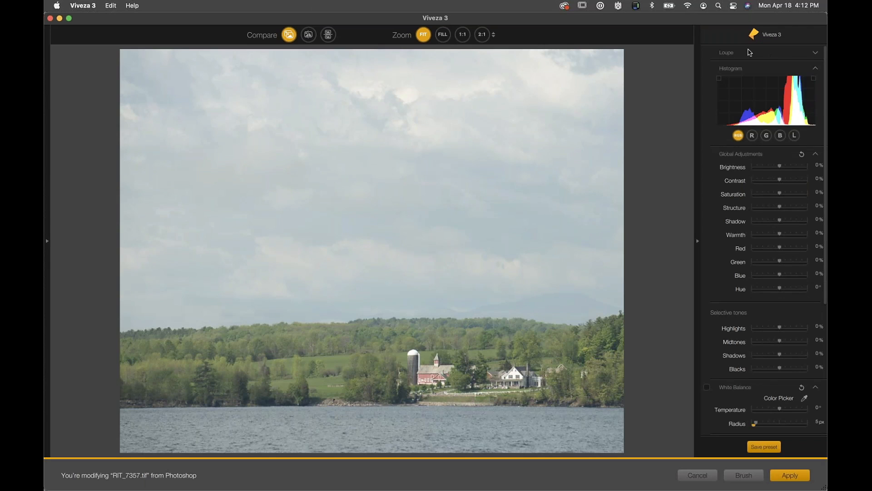
click(816, 55)
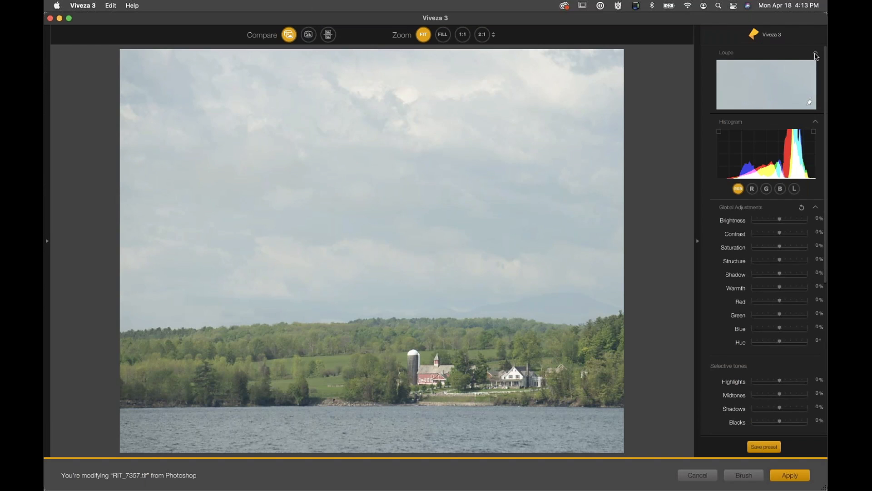
click(816, 55)
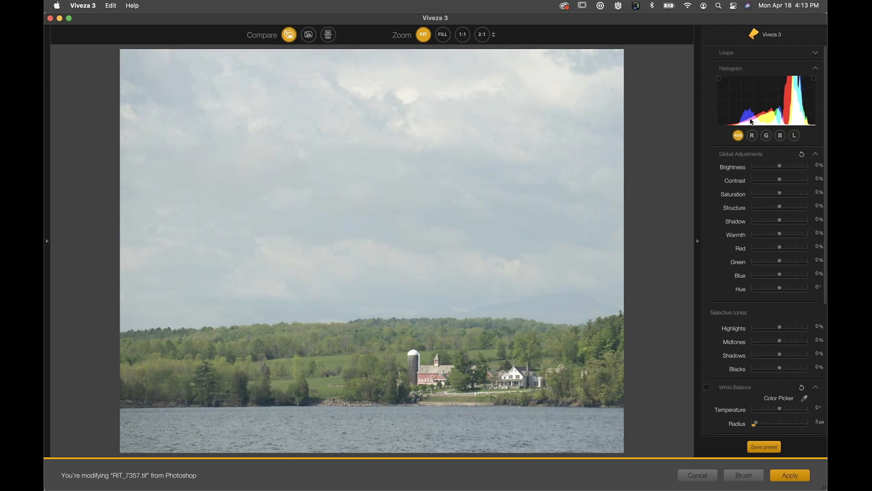
Examine the histogram in its red, green, blue and luminance channels, and return it to RGB.
click(720, 81)
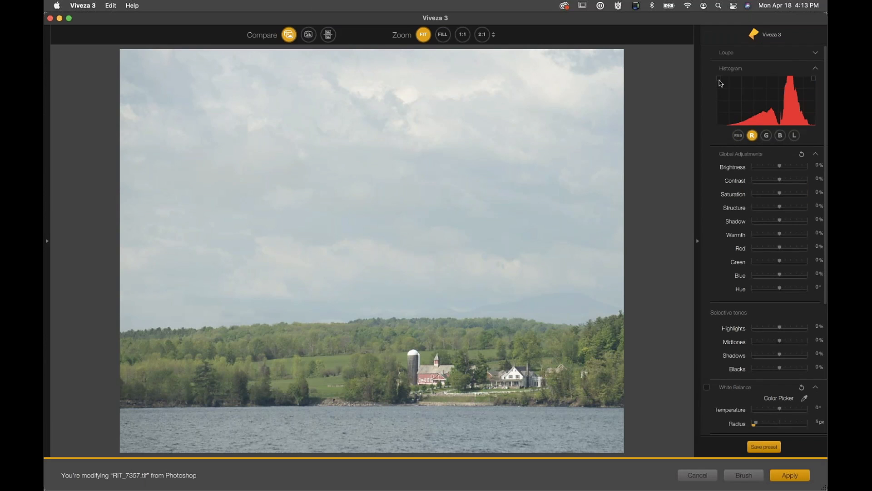
click(720, 81)
click(719, 81)
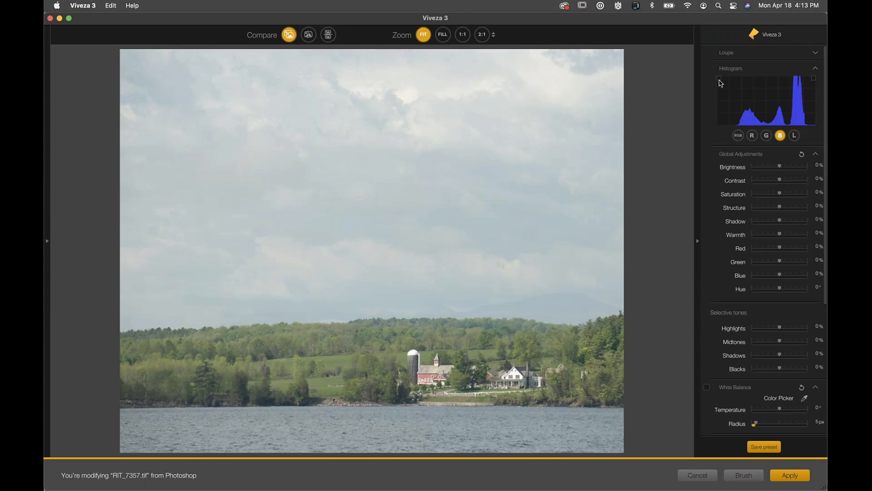
click(719, 81)
click(720, 81)
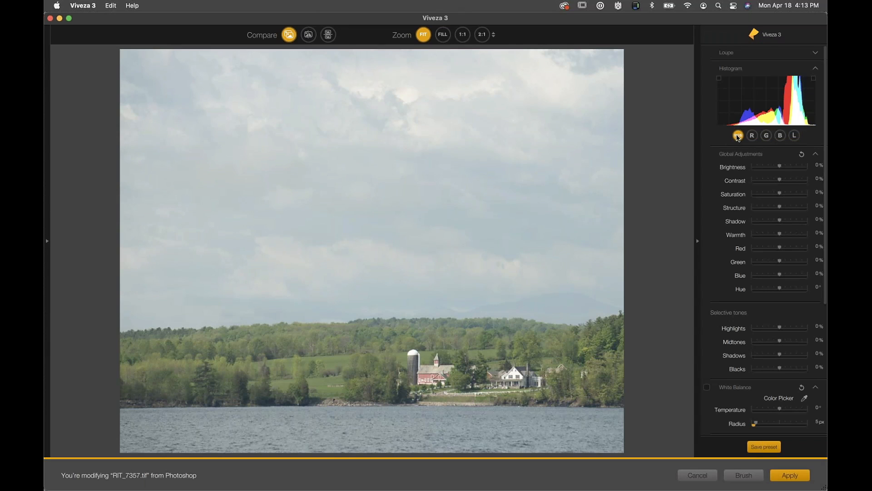
click(738, 109)
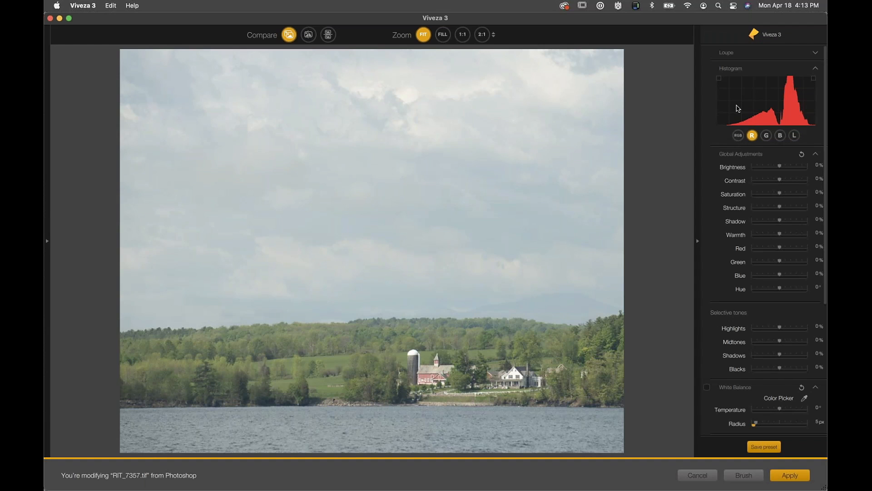
click(738, 108)
click(737, 108)
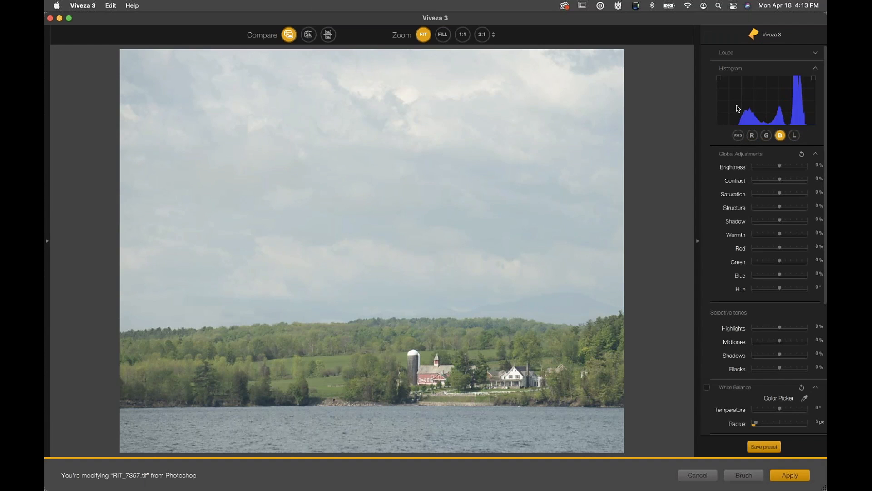
click(737, 108)
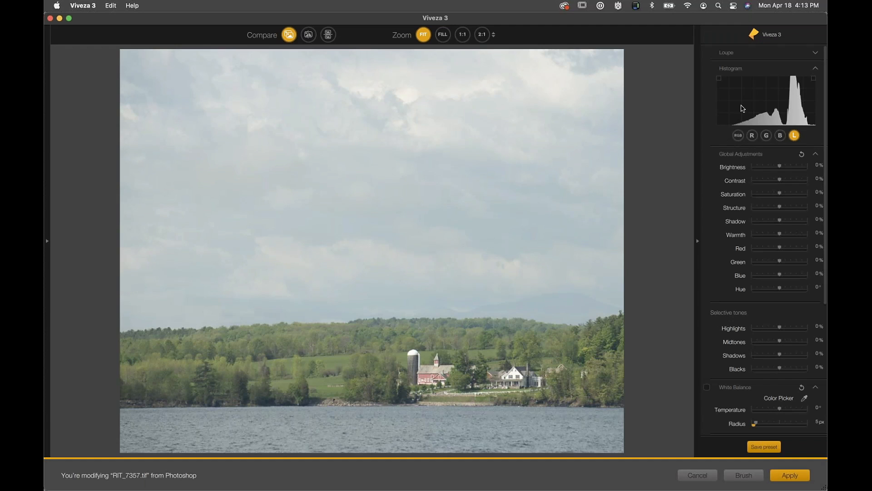
click(767, 135)
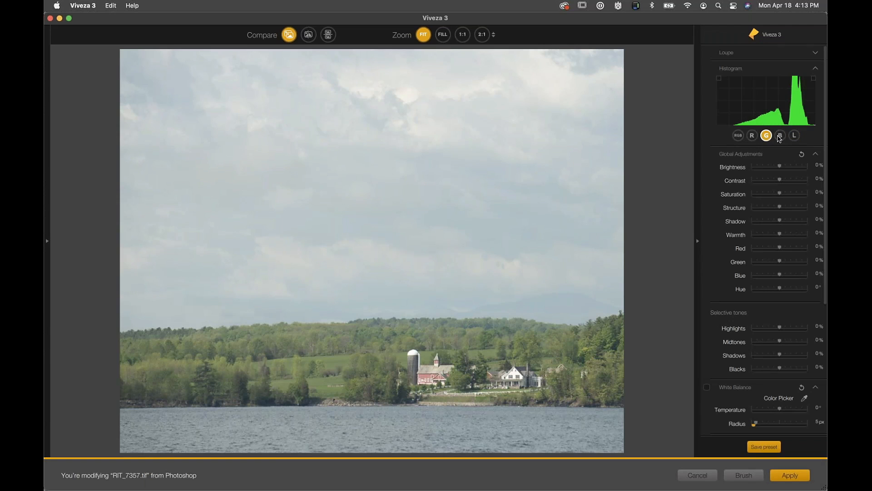
click(781, 136)
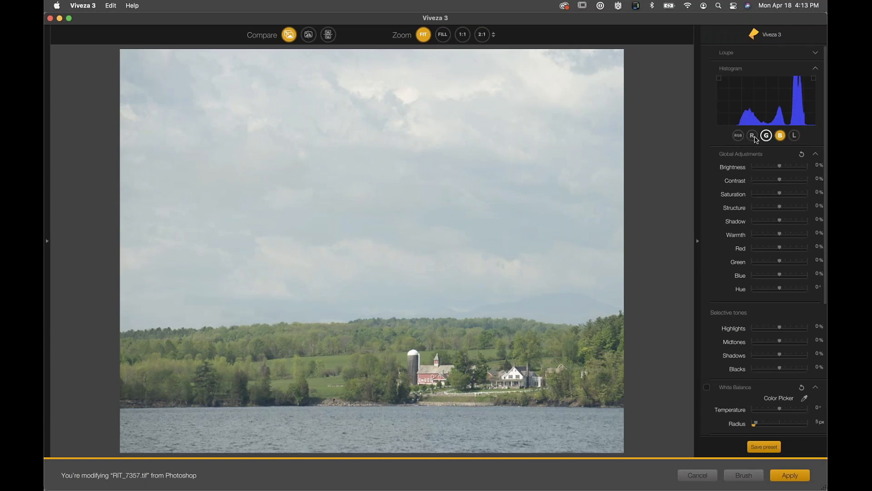
click(748, 98)
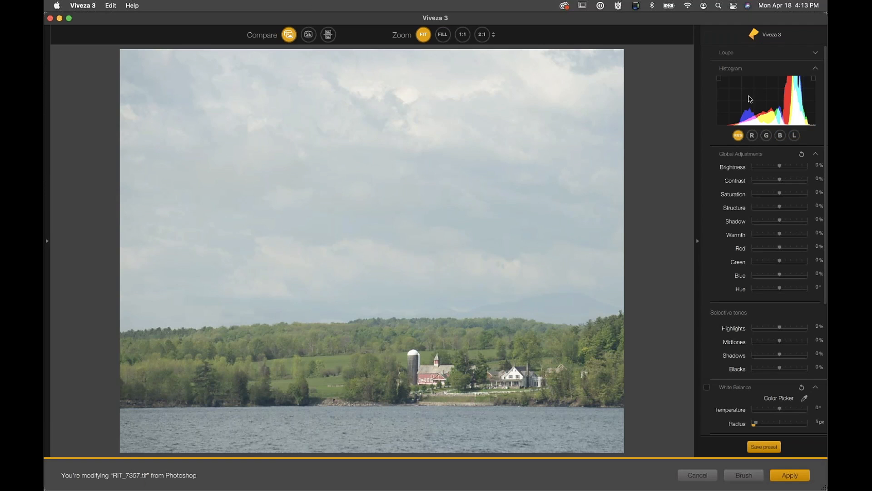
Turn on the shadow and highlight clipping warnings, and try a Highlights adjustment before resetting it.
click(719, 79)
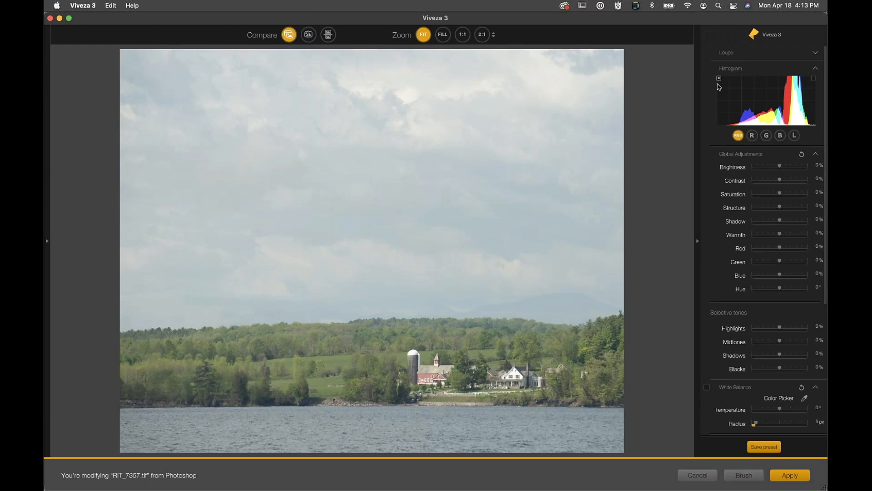
click(813, 79)
click(814, 79)
mouse_move(780, 327)
mouse_down()
mouse_move(755, 329)
mouse_move(801, 330)
mouse_move(763, 329)
mouse_move(788, 331)
mouse_up()
double_click(789, 331)
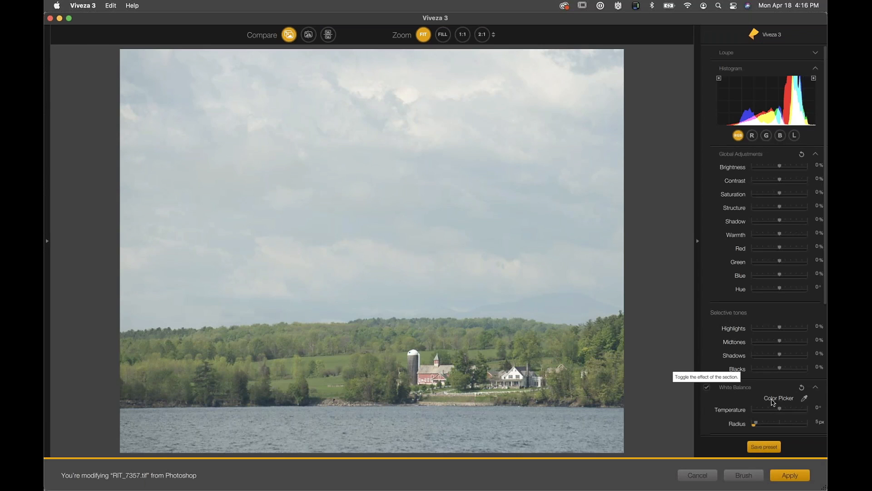
Try sampling the white balance from the white house and the barn with the Color Picker, and disable White Balance.
click(804, 400)
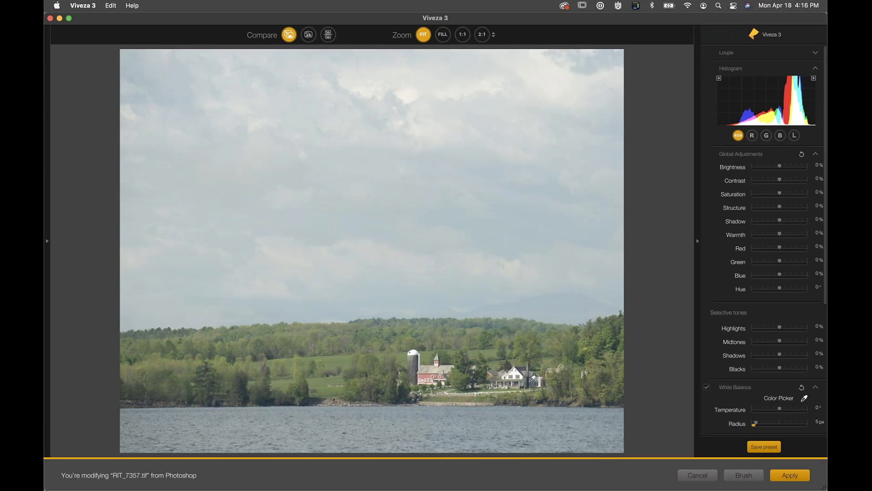
click(527, 378)
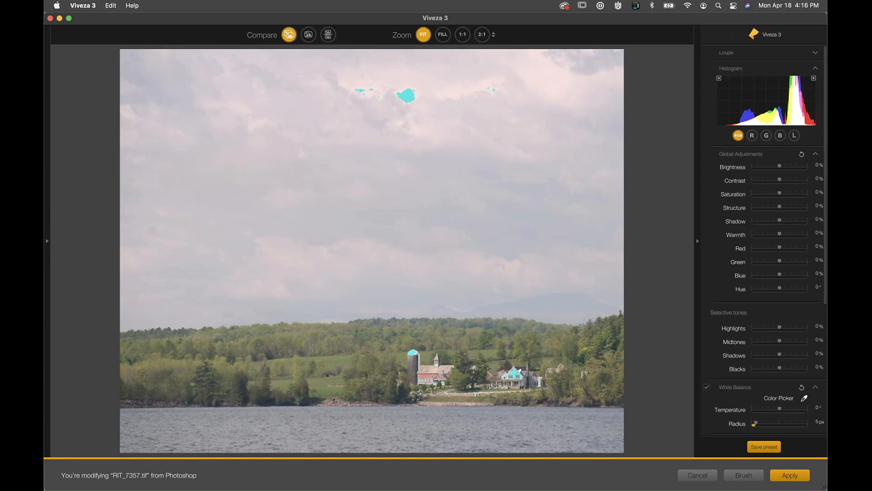
click(515, 372)
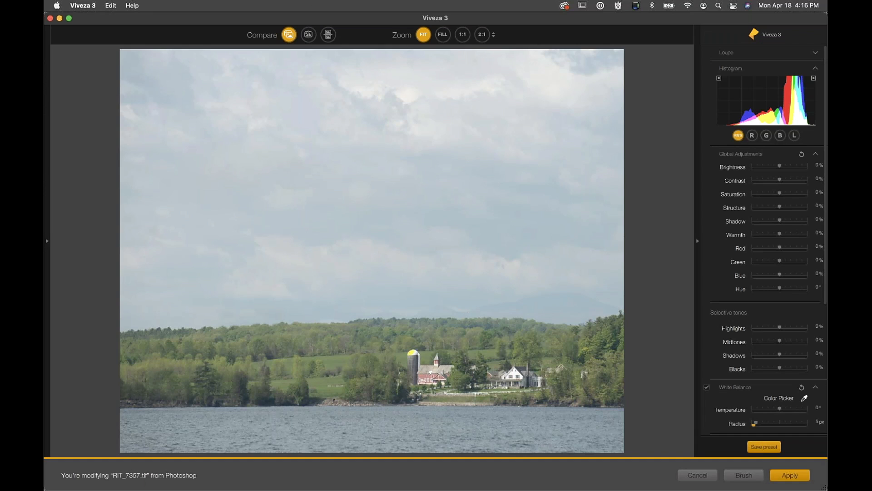
click(429, 368)
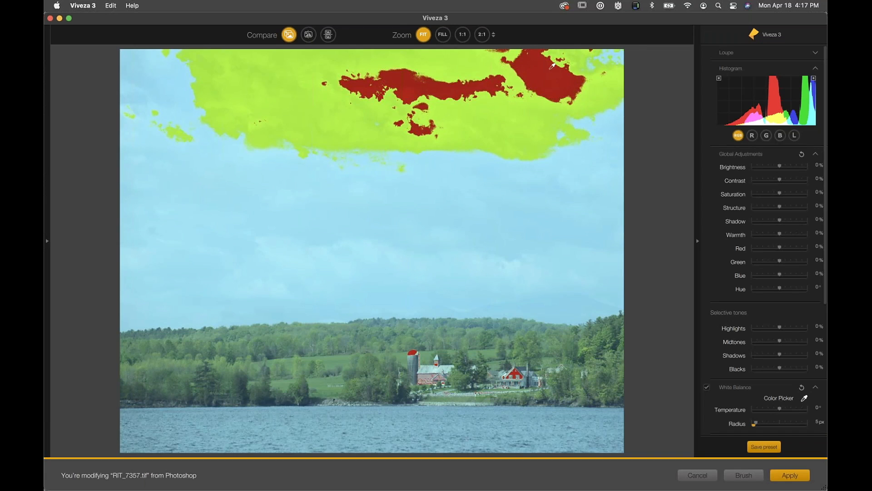
click(707, 388)
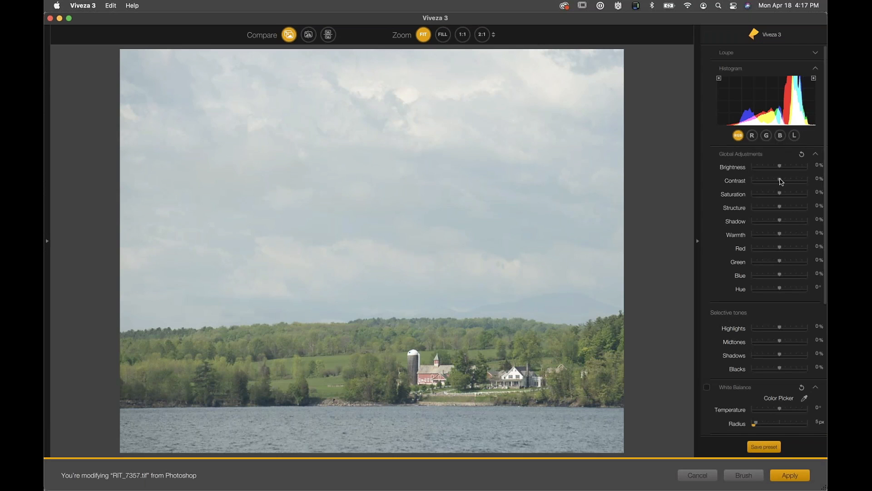
Set Contrast to 29%, Highlights to -19% and Shadows to -29%, with both clipping warnings turned off.
drag(780, 180, 788, 182)
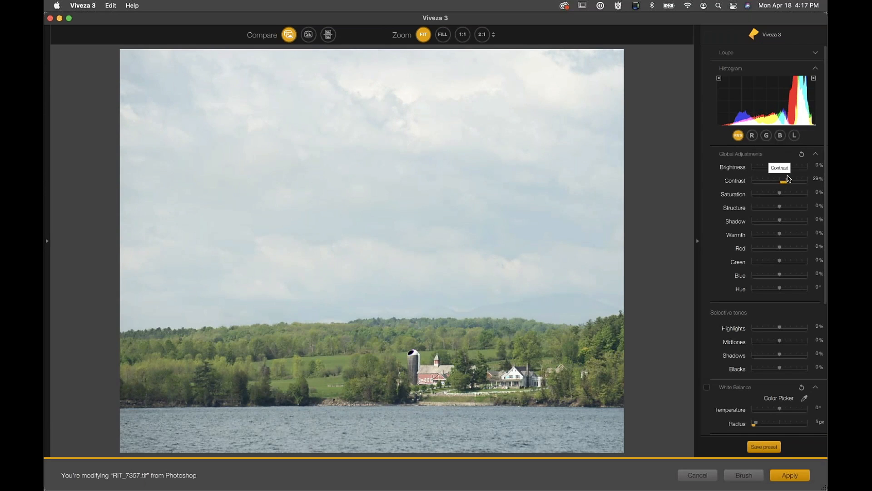
click(718, 78)
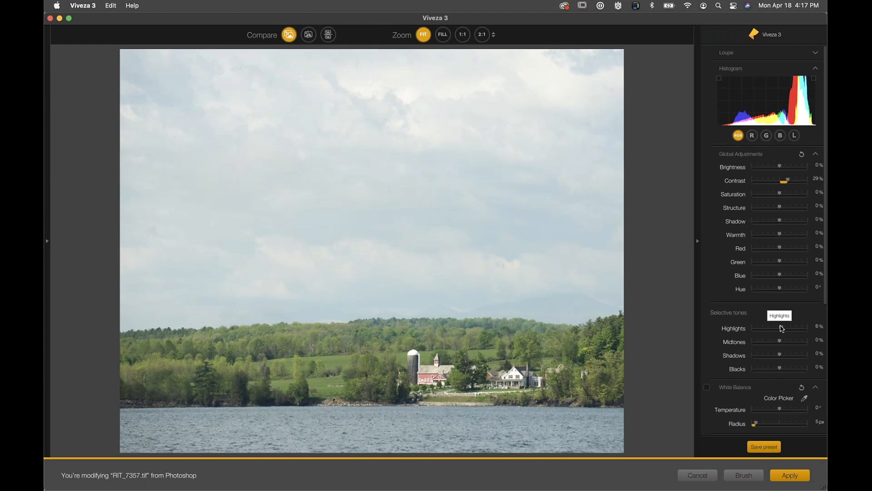
drag(782, 328, 774, 358)
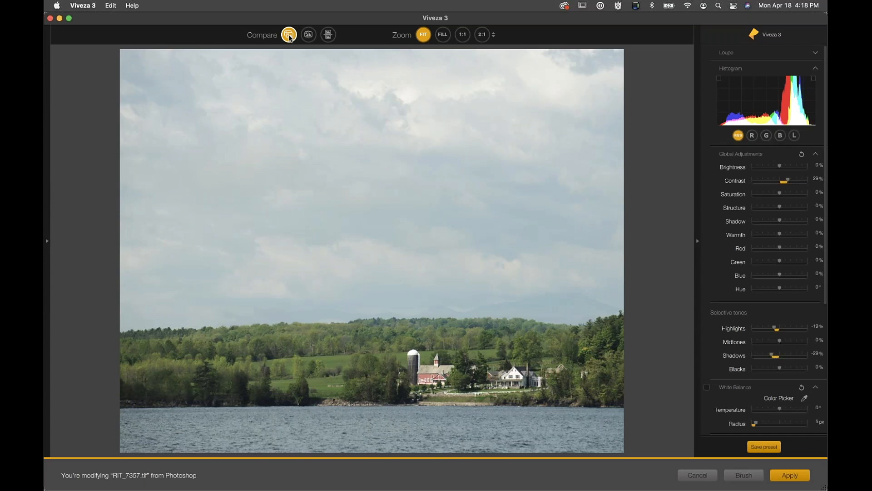
Compare the contrast and tone adjustments with the original photo several times.
click(289, 36)
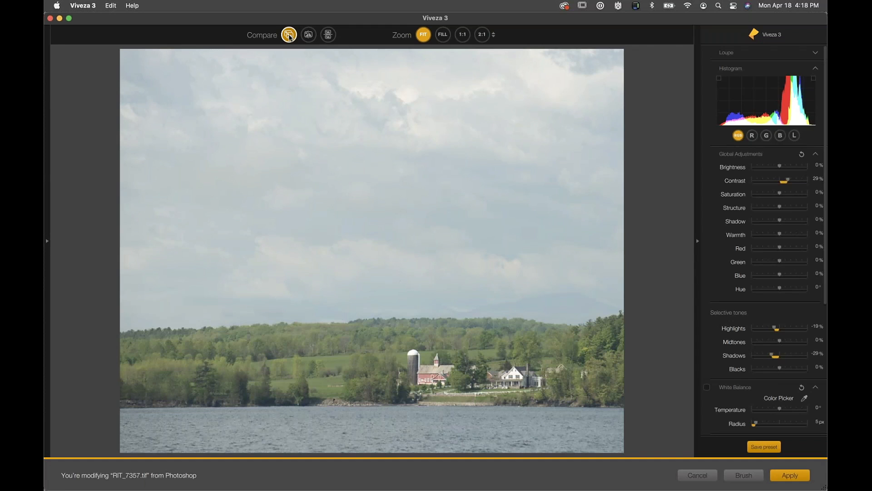
click(289, 36)
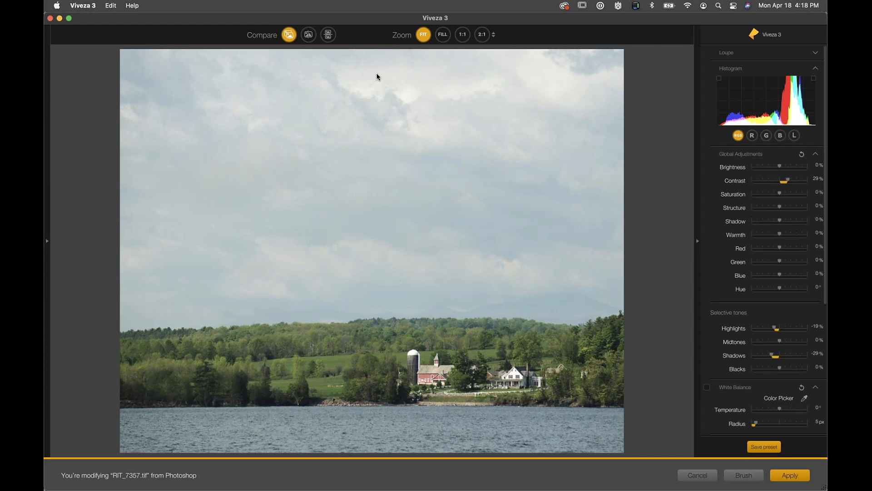
click(293, 42)
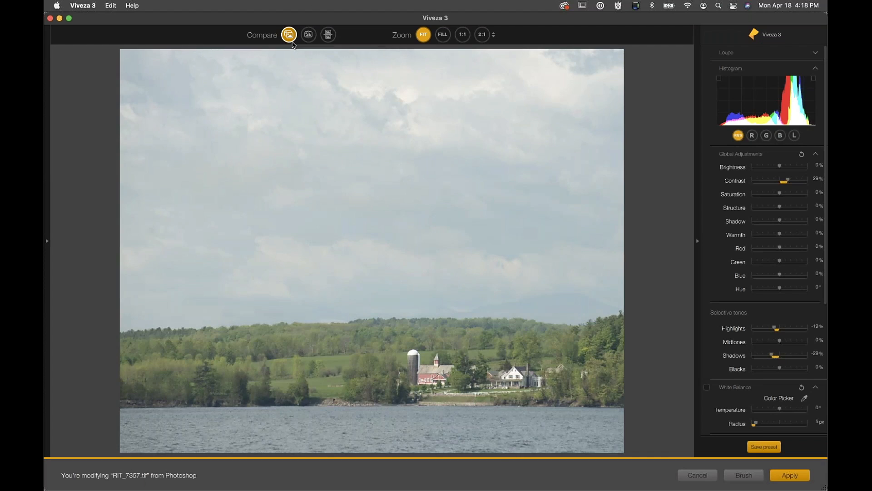
click(293, 43)
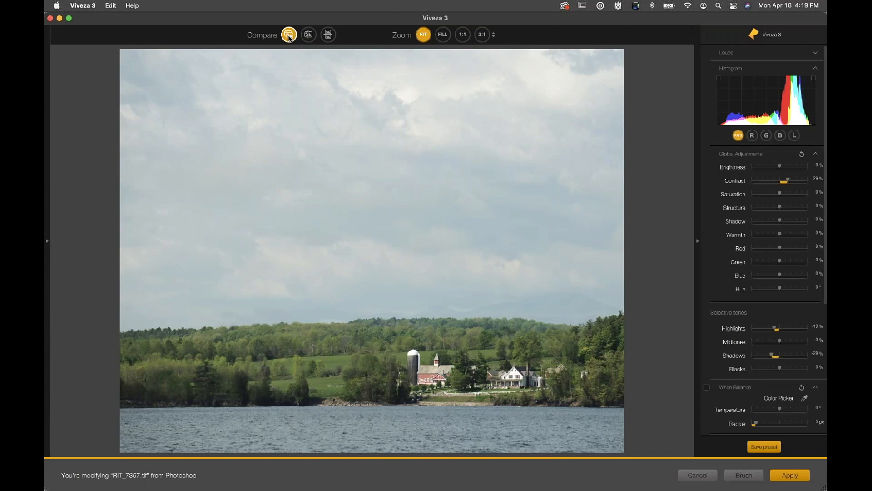
click(289, 38)
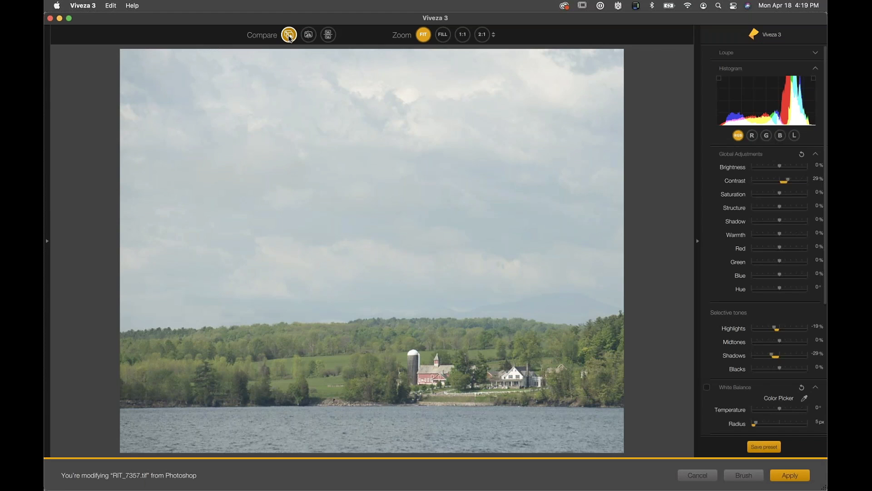
click(289, 36)
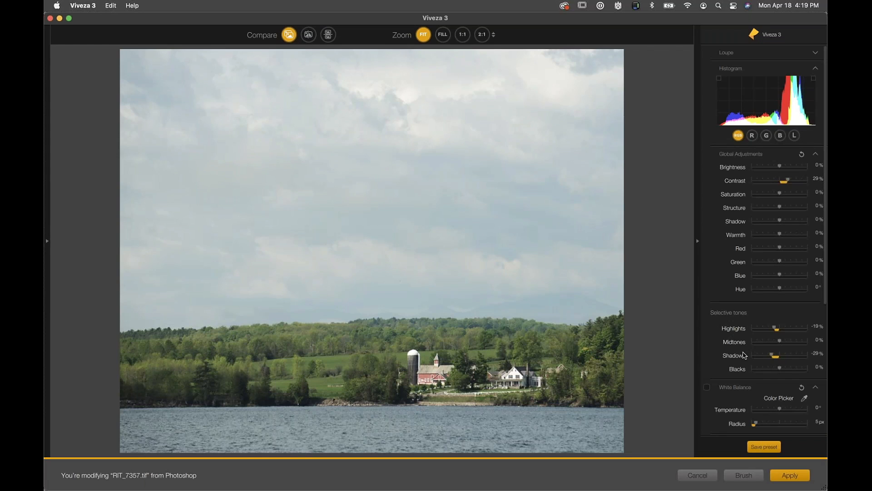
Look over the Selective Adjustments and Levels & Curves sections, and check the edited photo against the original again.
scroll(744, 355, down, 5)
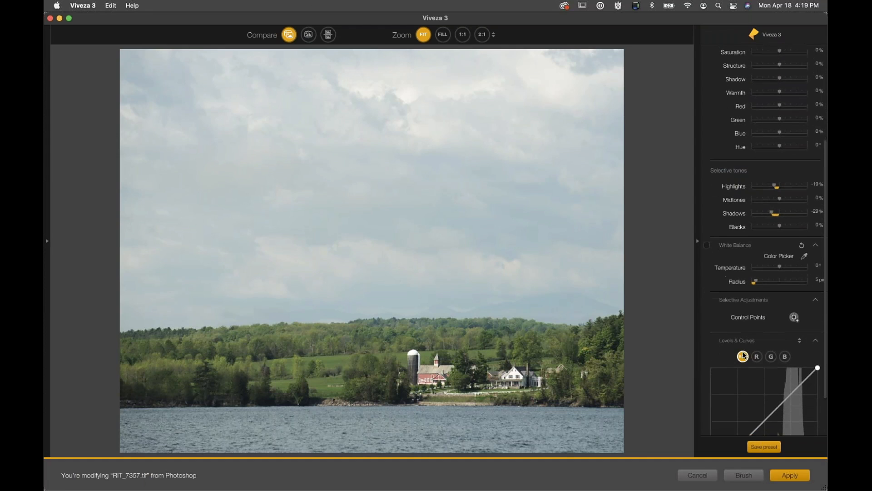
scroll(744, 355, down, 2)
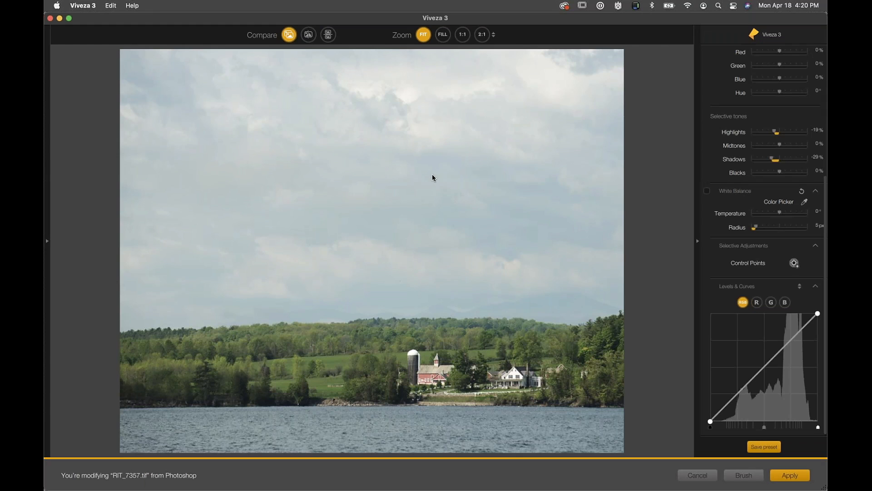
click(289, 35)
scroll(796, 291, up, 5)
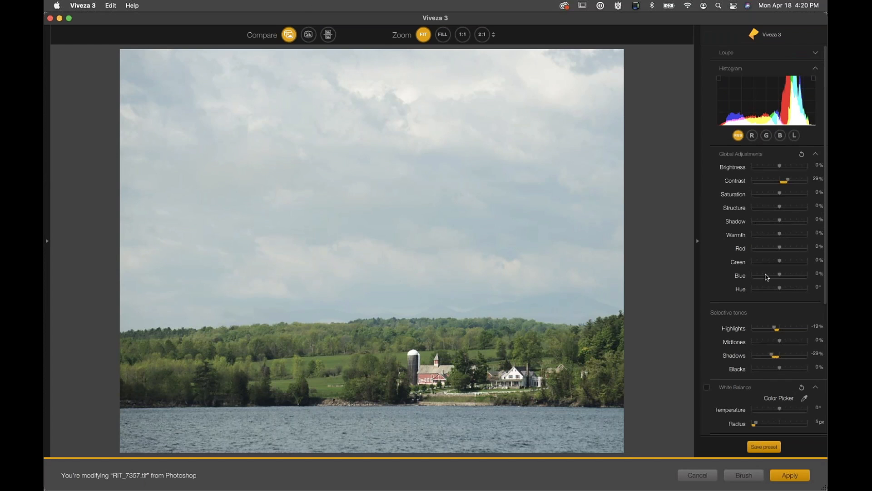
Add a control point to the sky and move it to the middle of the sky.
scroll(805, 328, down, 5)
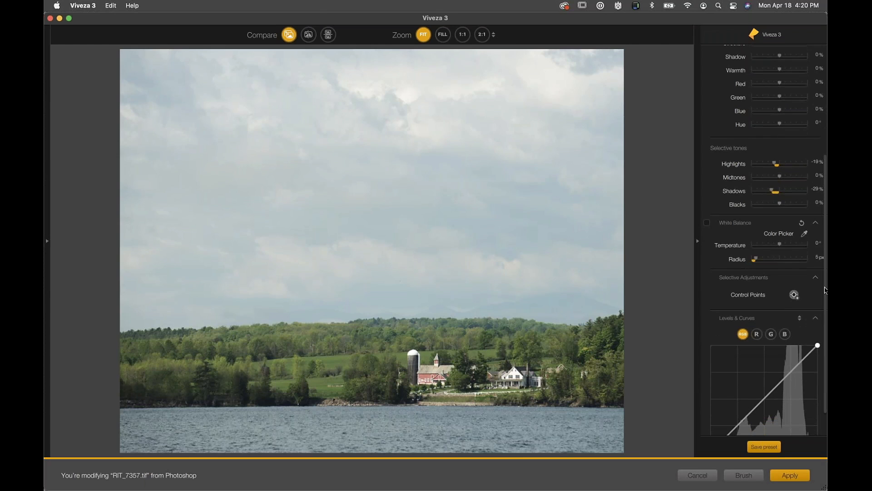
drag(825, 296, 821, 334)
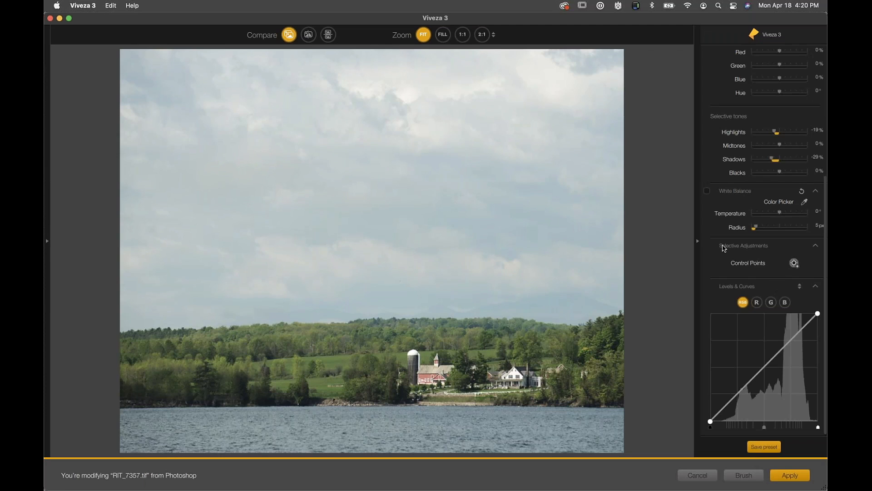
click(794, 263)
click(794, 264)
click(512, 170)
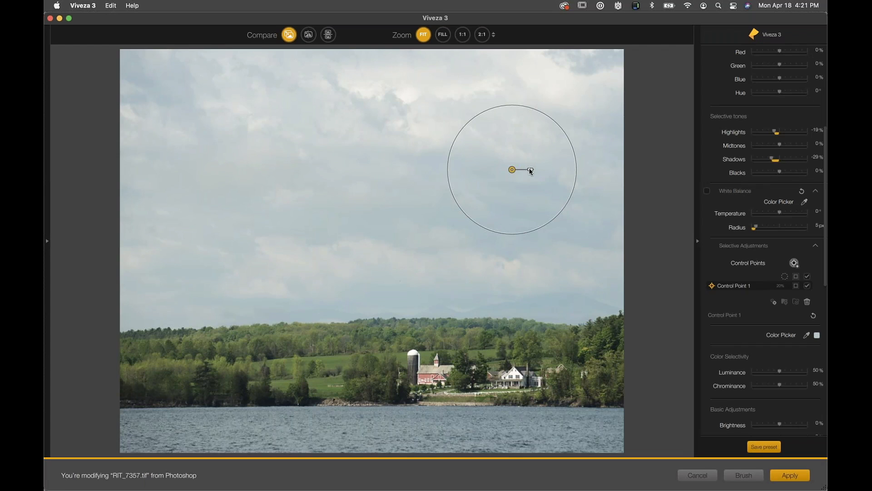
drag(530, 171, 387, 191)
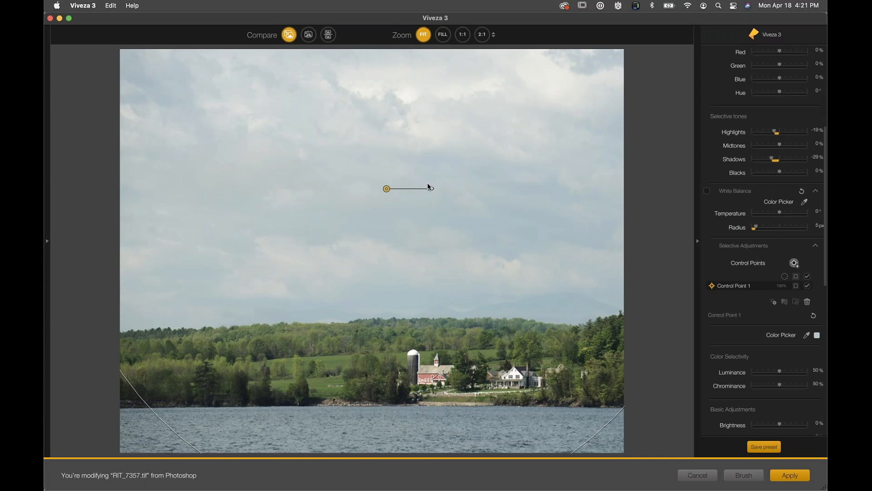
Resize the sky control point's area of influence, trying smaller circles and ending with one that covers nearly the whole photo.
drag(426, 187, 428, 186)
drag(428, 189, 390, 192)
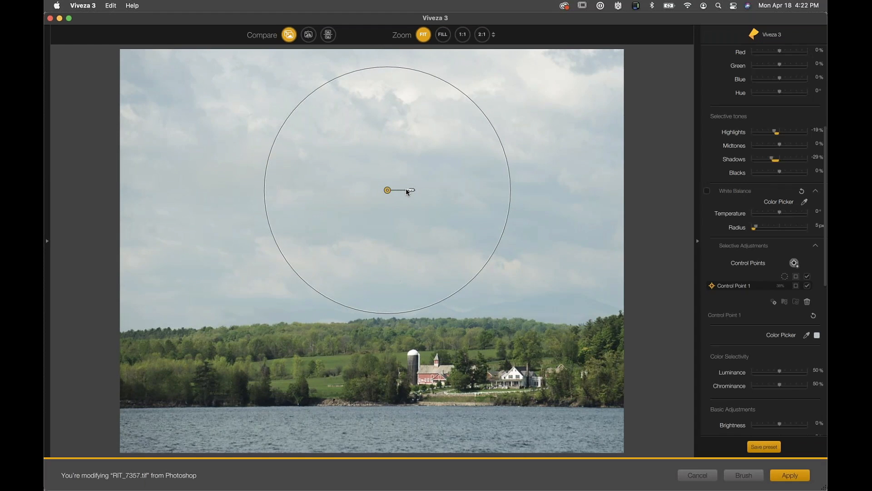
click(405, 189)
click(388, 191)
drag(411, 190, 403, 190)
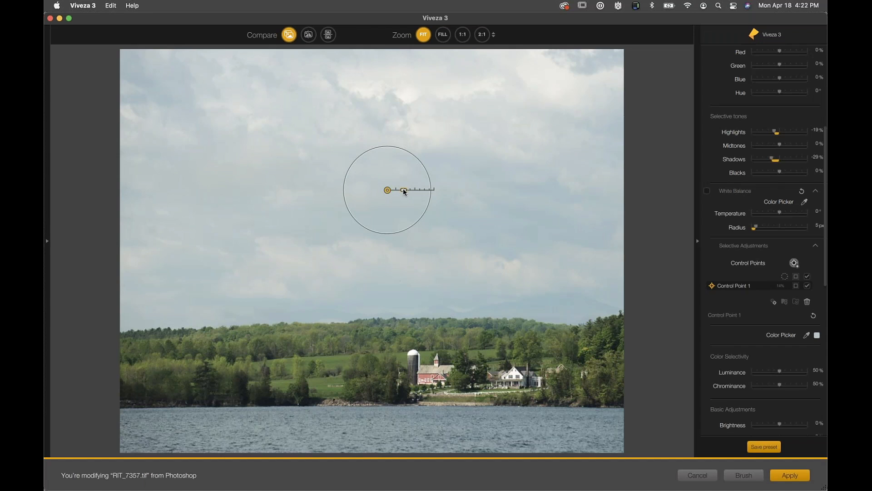
drag(404, 189, 431, 189)
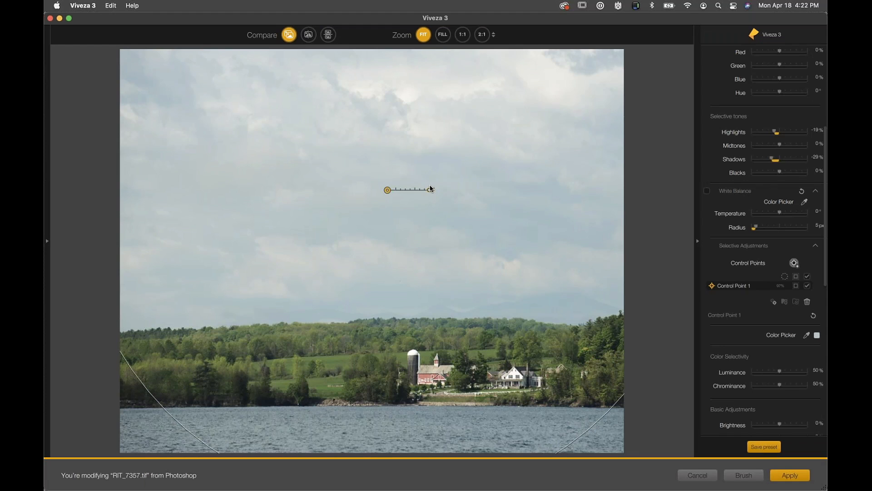
drag(431, 189, 431, 190)
Rename the control point as "Sky point".
mouse_move(738, 290)
click(728, 289)
click(728, 288)
double_click(743, 289)
text(Sky point)
key(Return)
Set the sky point's Contrast to 12%, Structure to 49% and Warmth to -18%, trying Structure at 100% along the way.
scroll(737, 298, down, 5)
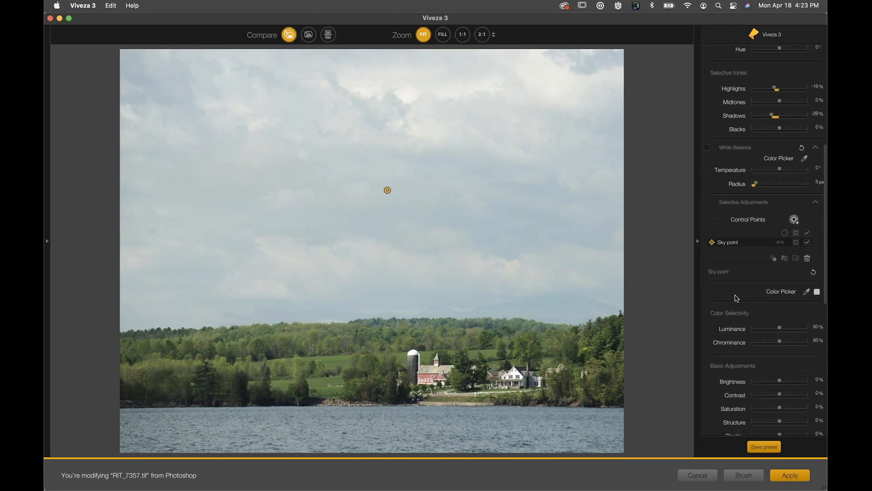
scroll(737, 298, down, 6)
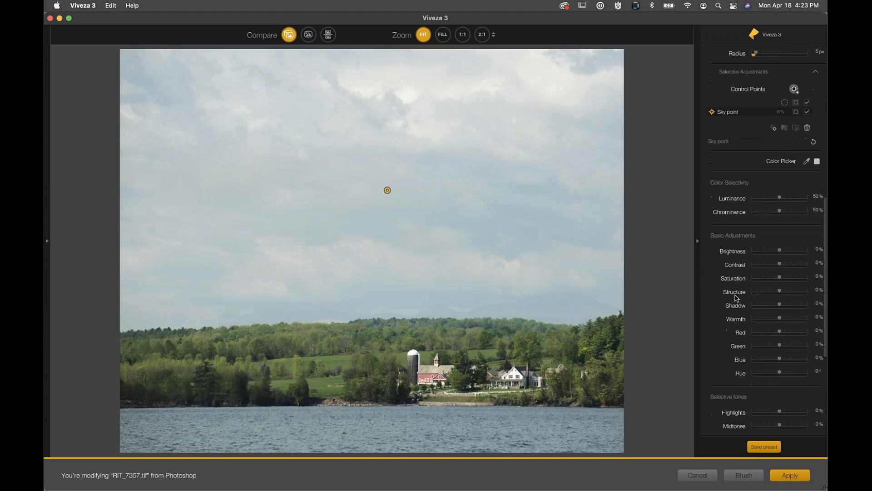
scroll(737, 298, down, 1)
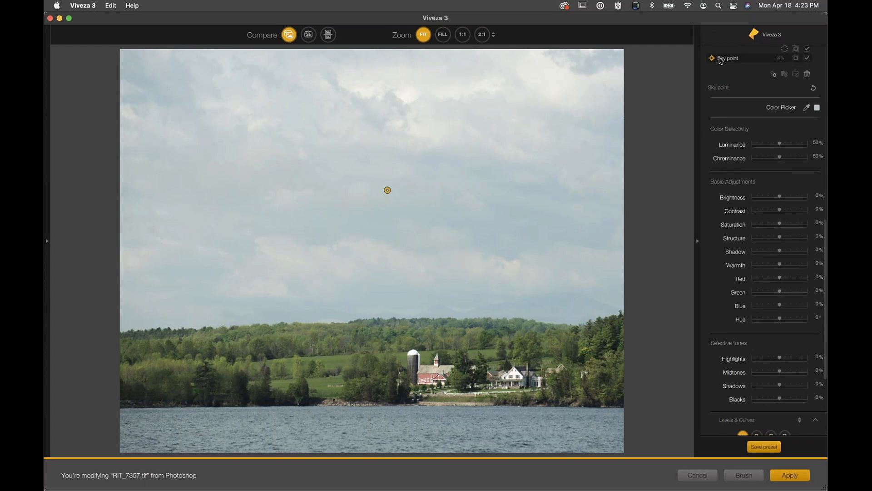
scroll(740, 73, up, 1)
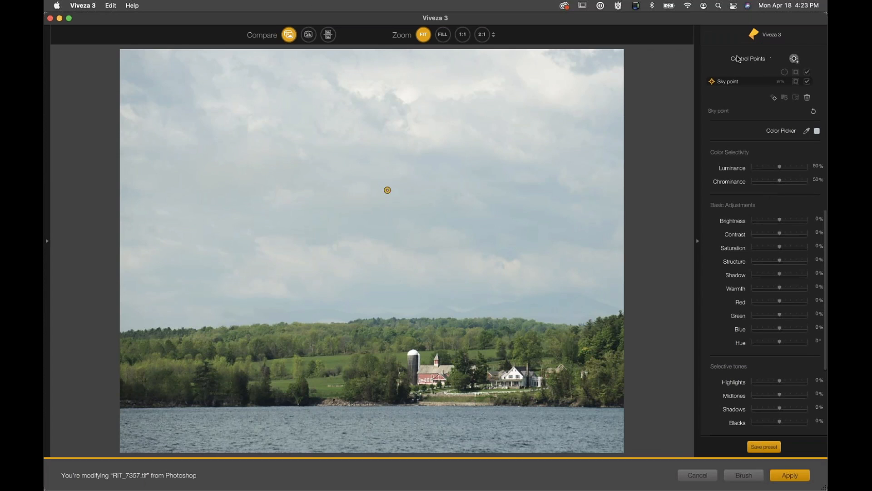
scroll(738, 59, up, 2)
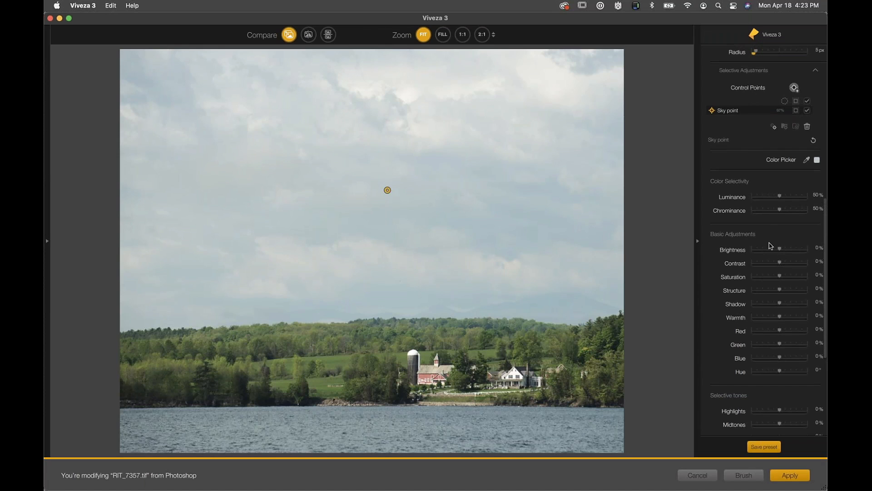
scroll(770, 246, down, 8)
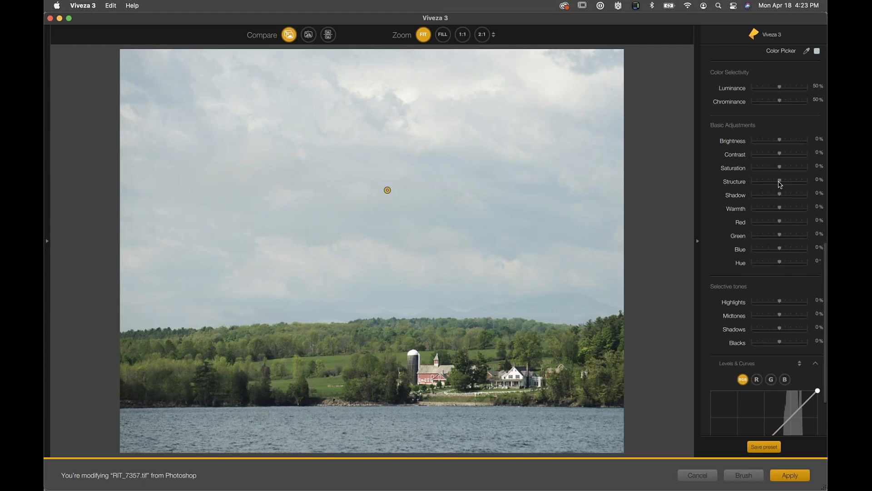
drag(780, 183, 783, 155)
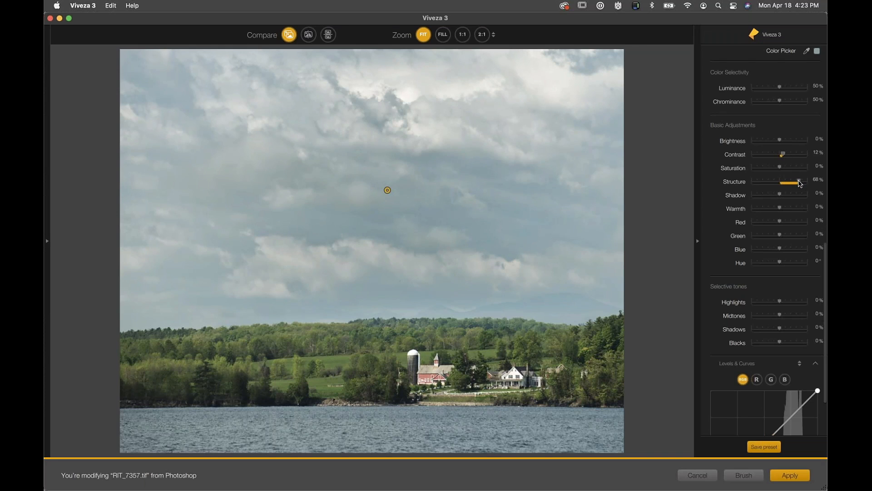
drag(800, 183, 827, 182)
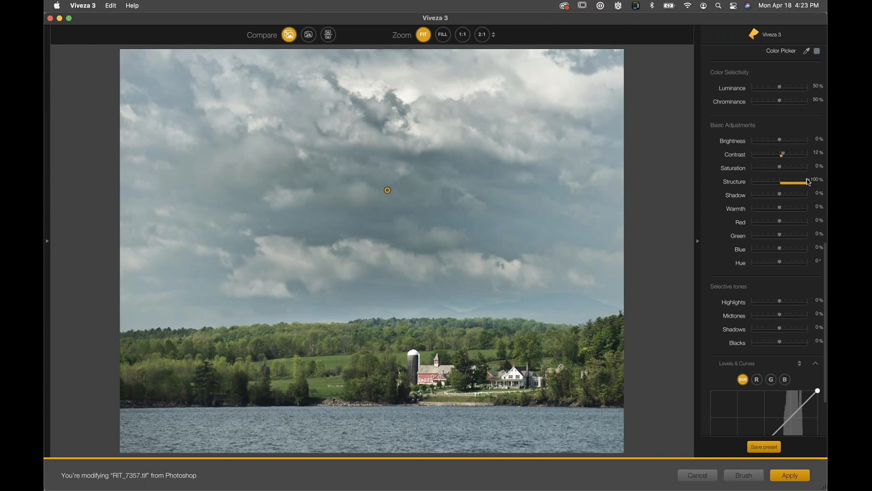
drag(809, 182, 794, 184)
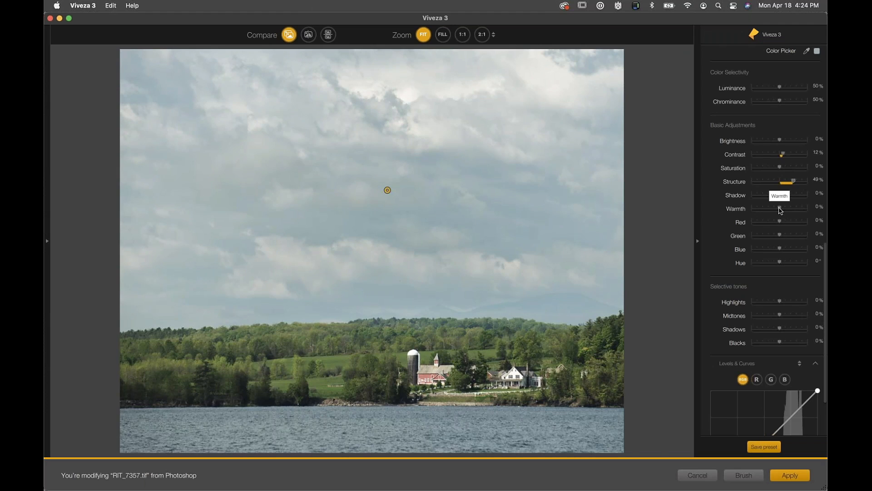
drag(781, 209, 776, 211)
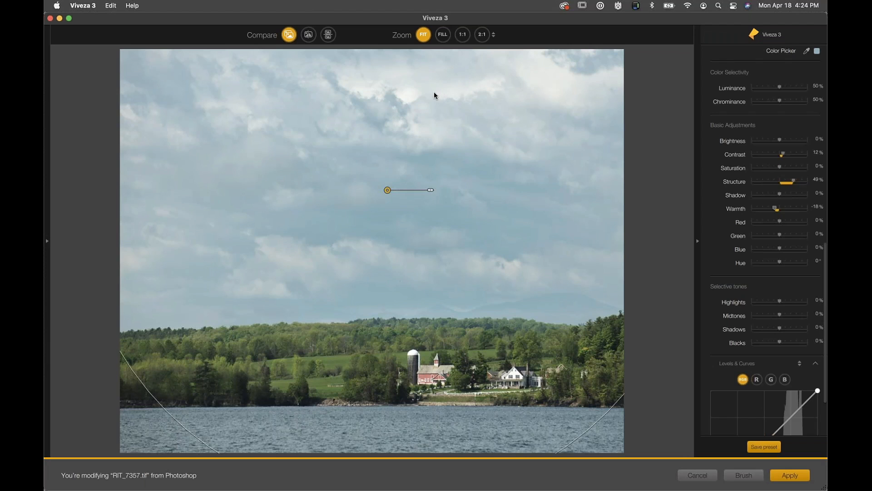
Compare the edited sky with the original in a split view, shifting the divider, and return to the single view.
click(308, 35)
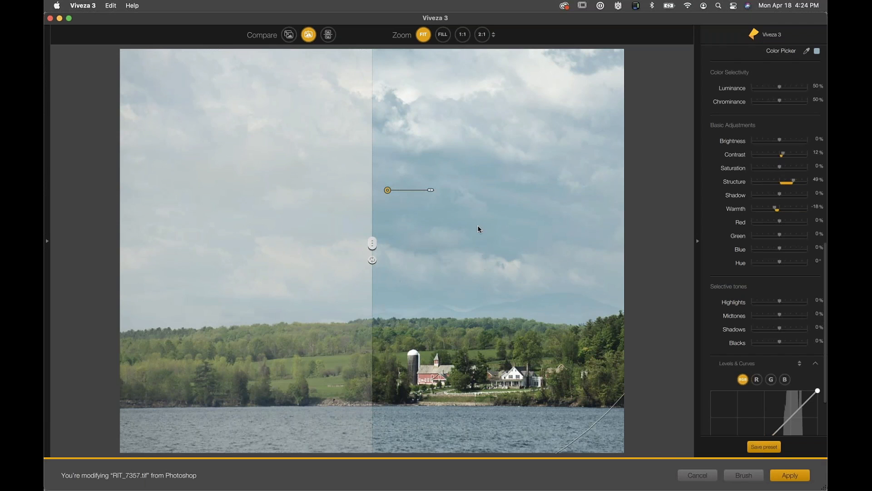
drag(373, 244, 278, 118)
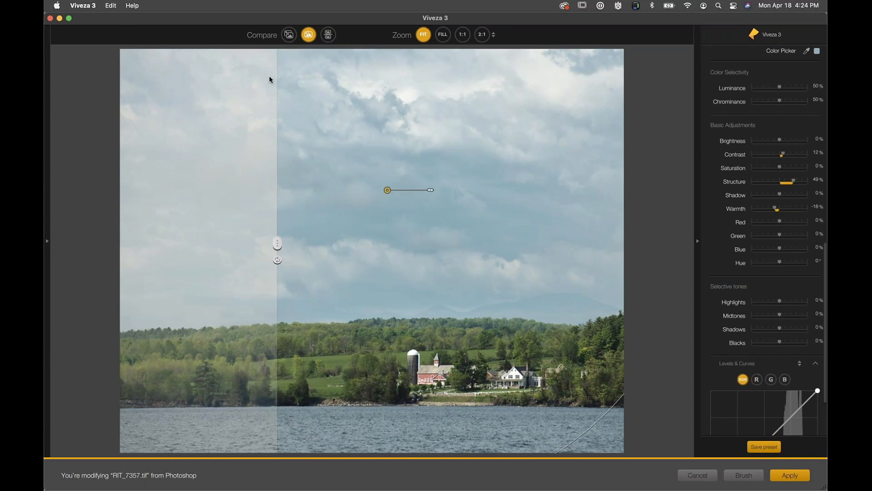
click(289, 35)
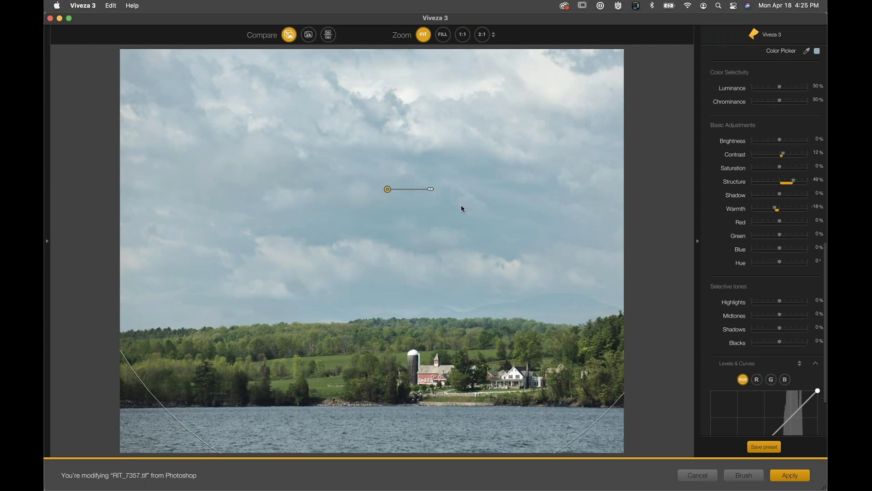
Show the sky point's selection mask to examine which areas it affects, and hide it again.
scroll(752, 131, up, 5)
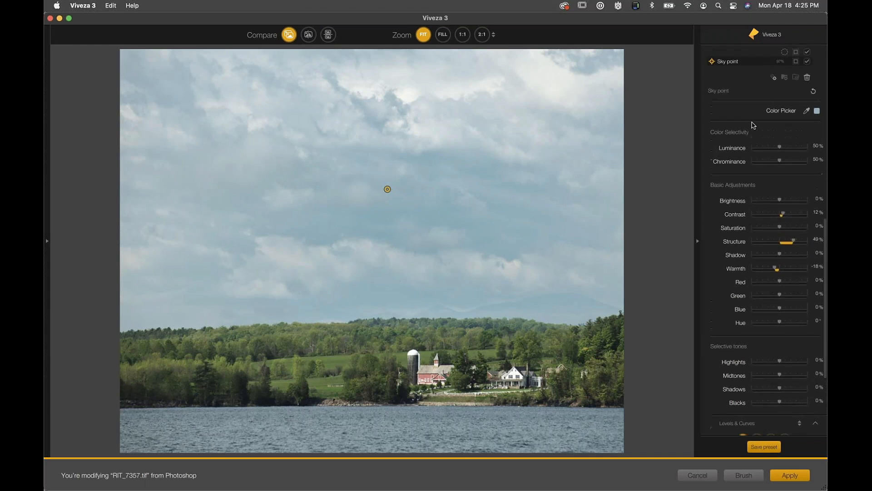
scroll(754, 126, up, 2)
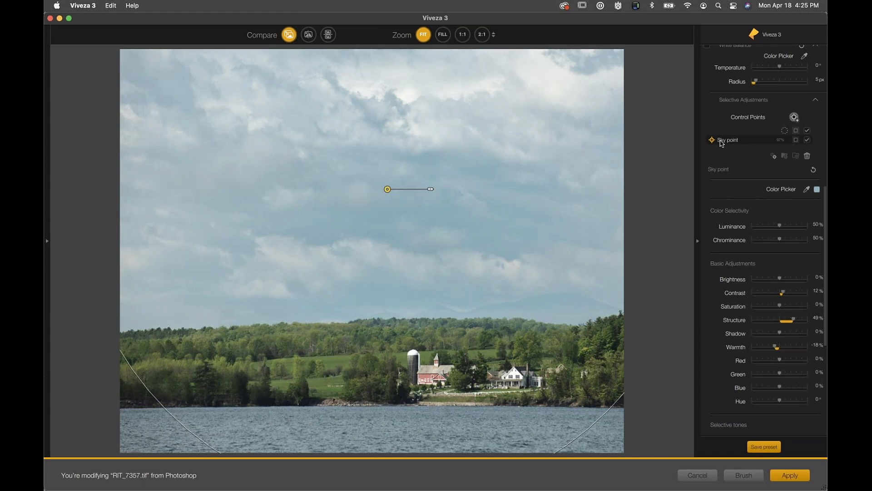
click(796, 140)
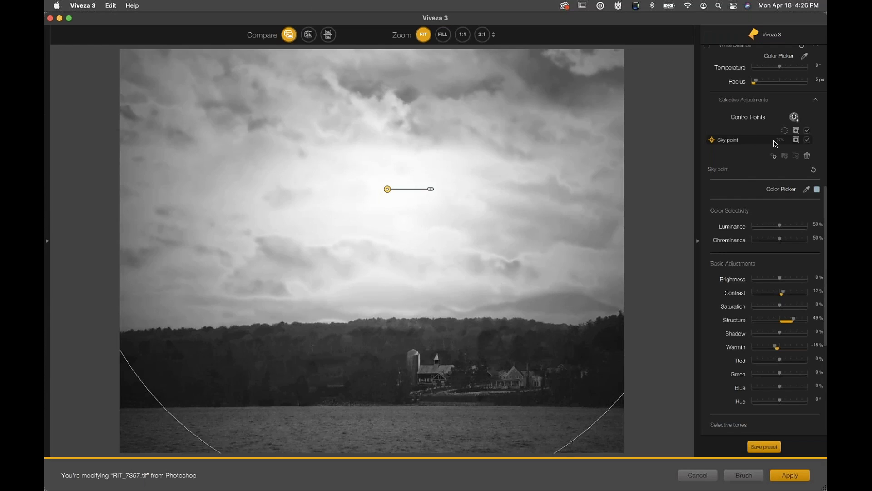
click(797, 141)
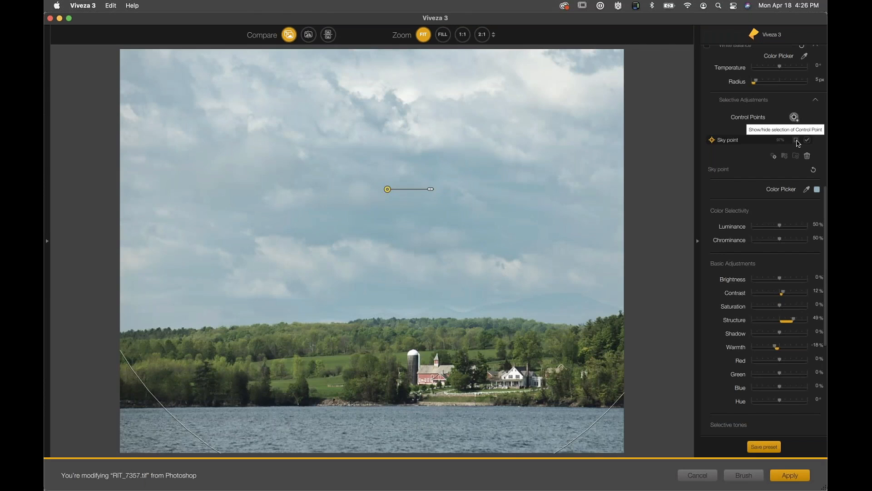
Refine the sky point's color selectivity with its mask shown, setting Luminance to 66% and Chrominance to 23%, and hide the mask.
click(797, 141)
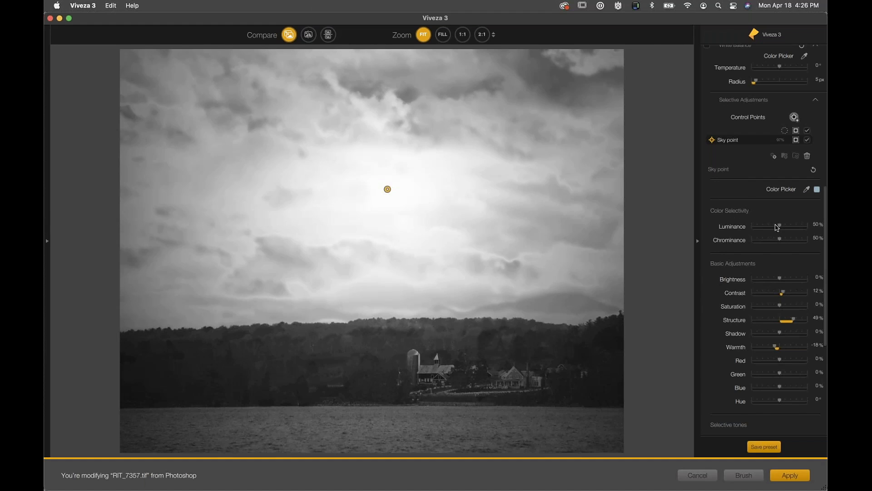
drag(781, 227, 788, 228)
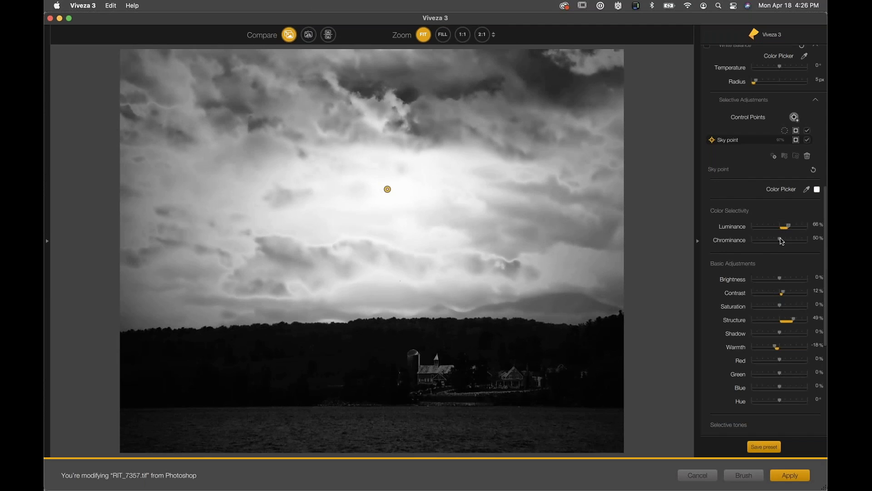
mouse_move(780, 240)
mouse_down()
mouse_move(756, 243)
mouse_move(766, 244)
mouse_up()
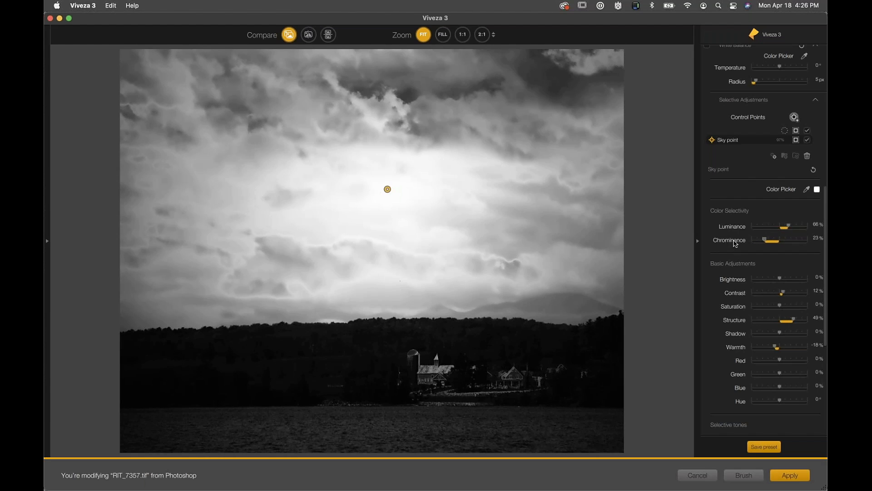
click(796, 141)
click(796, 141)
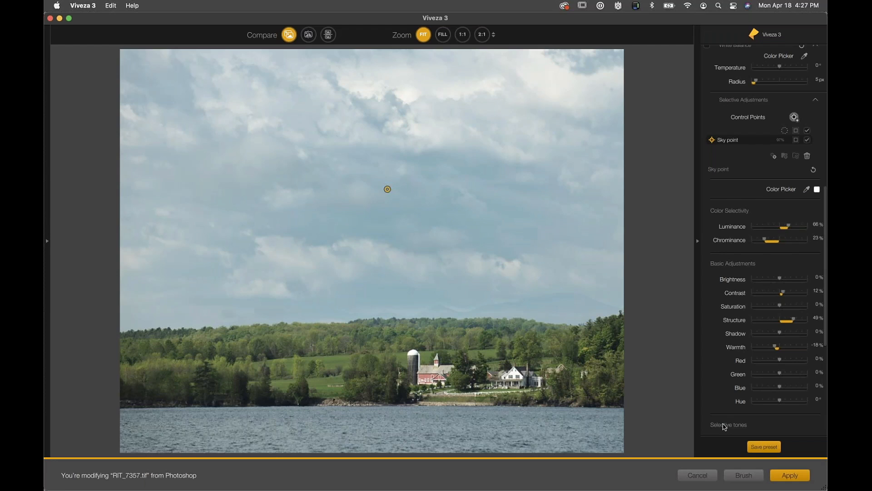
Save the adjustments with control points as a custom preset named "Global contrast with sky structure".
click(763, 449)
drag(536, 21, 543, 287)
drag(482, 217, 480, 143)
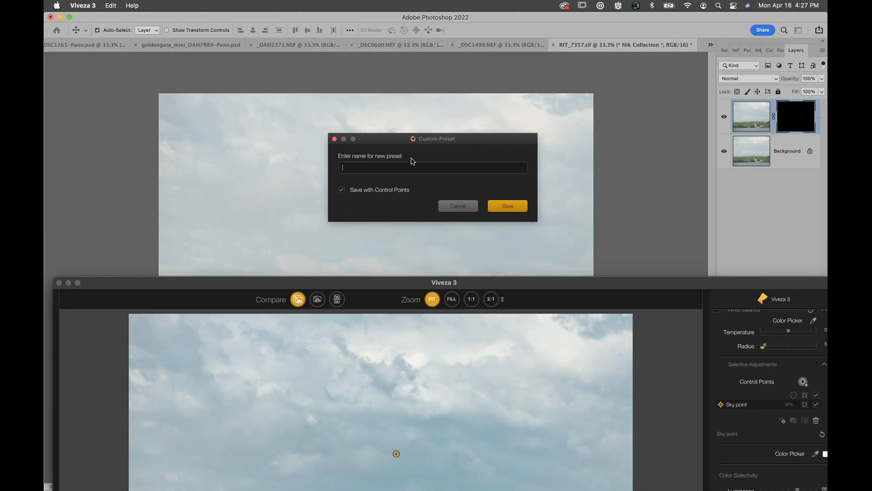
text(Global contrast with sky structure)
click(507, 206)
drag(537, 284, 527, 2)
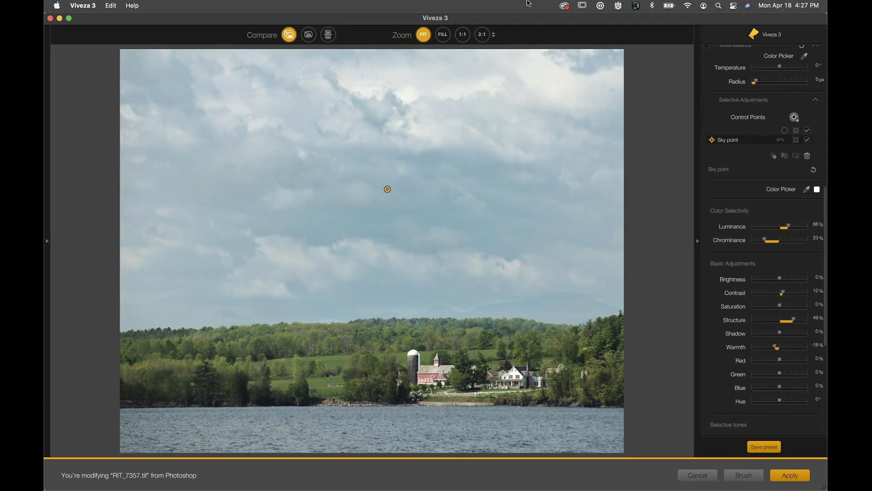
Look through the built-in and custom preset lists for the newly saved preset.
click(48, 242)
click(48, 242)
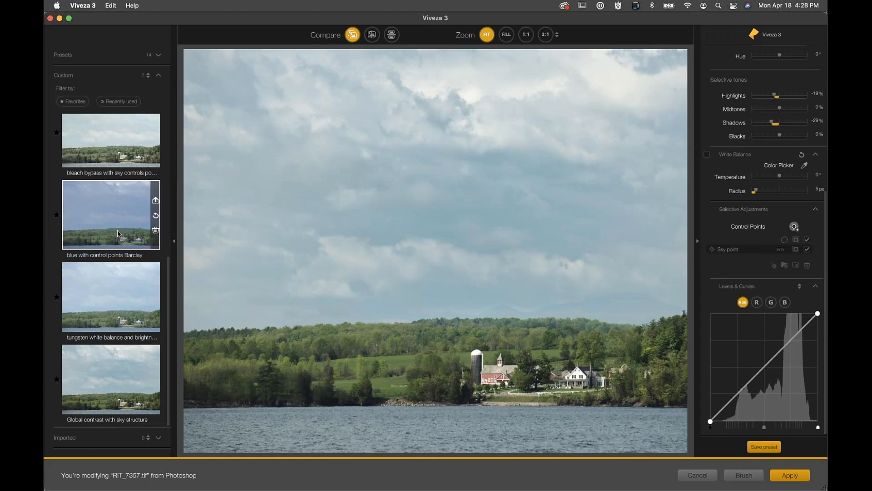
click(65, 56)
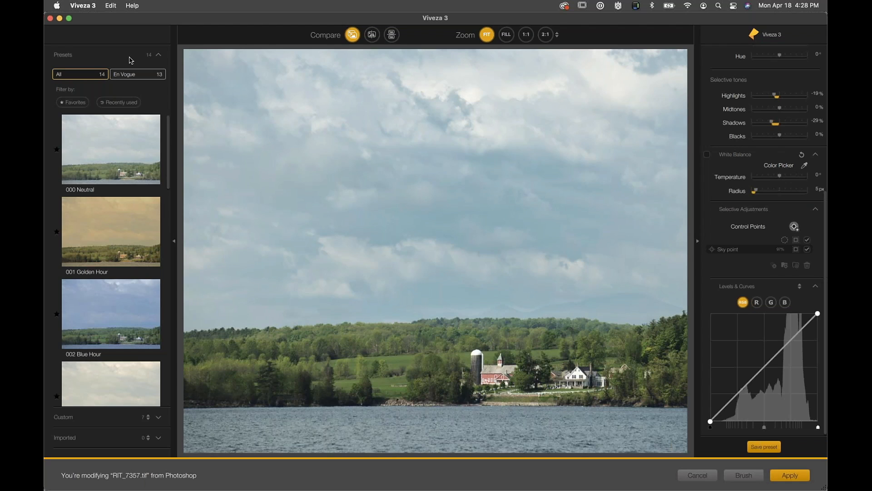
click(68, 416)
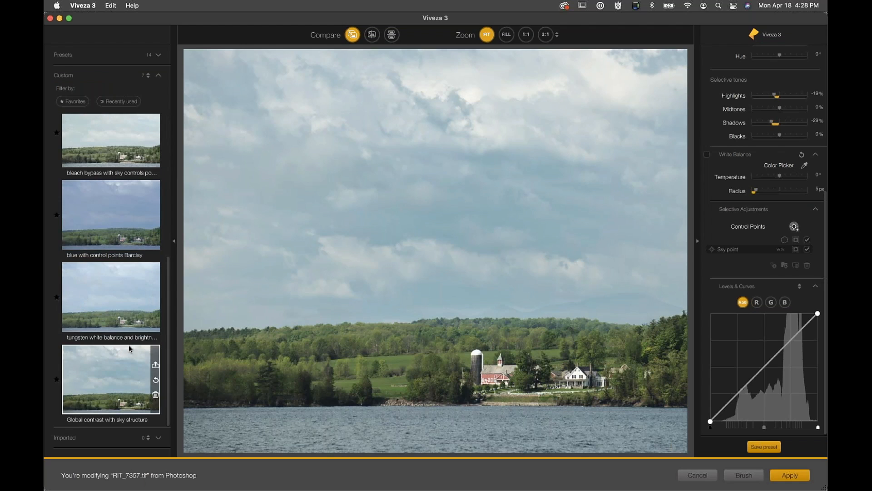
scroll(129, 346, up, 1)
scroll(129, 345, up, 1)
scroll(129, 345, down, 1)
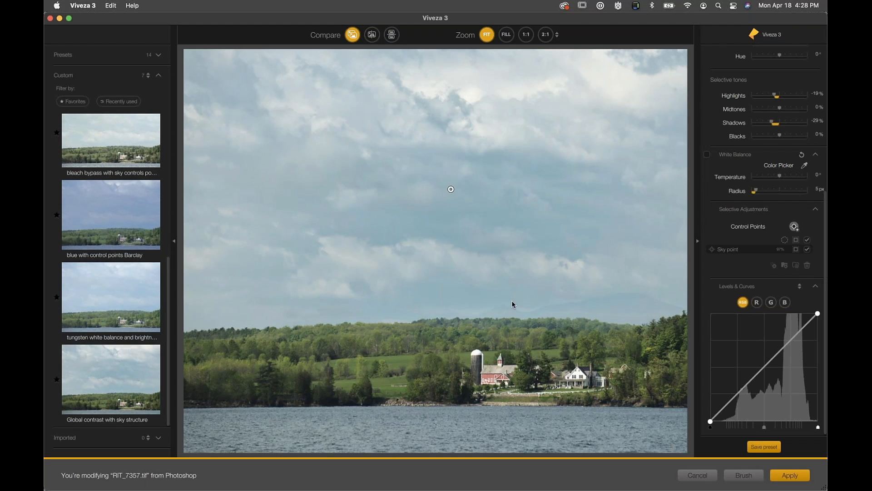
Apply the Viveza 3 adjustments to the photo and return to Photoshop.
click(792, 478)
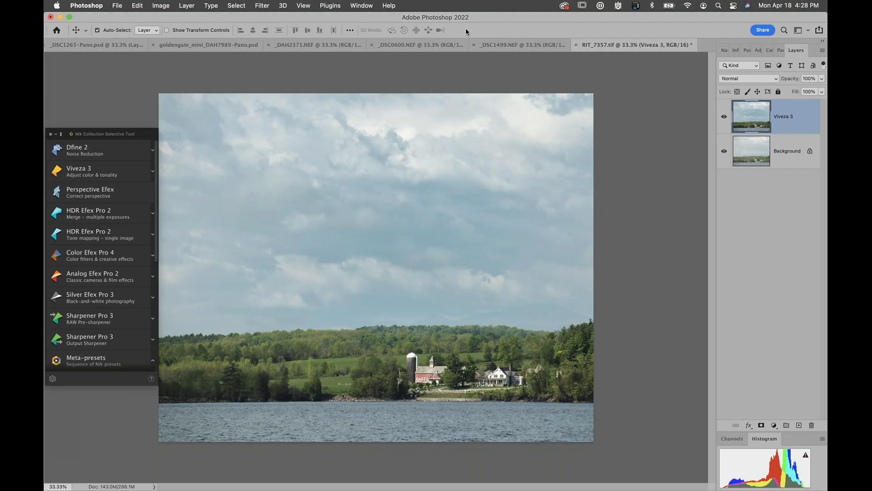
Switch to the _DSC1499.NEF red rock photo, open it in Viveza 3 and hide the presets panel.
click(515, 47)
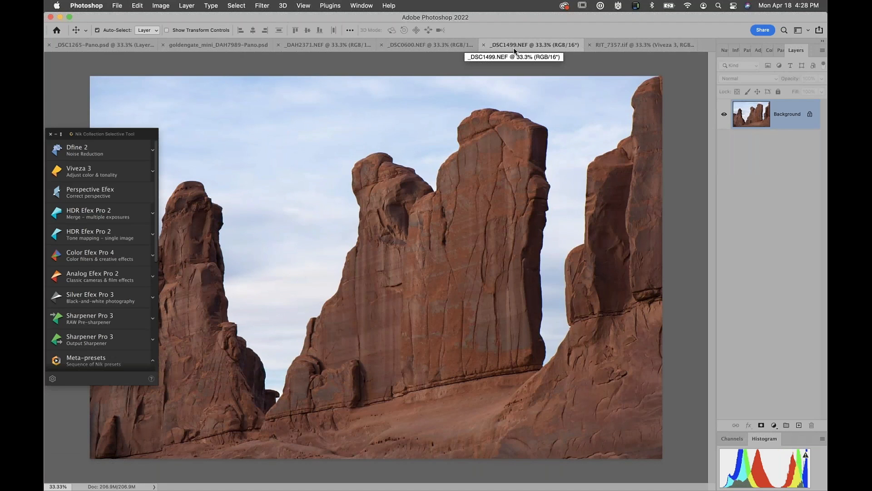
click(89, 175)
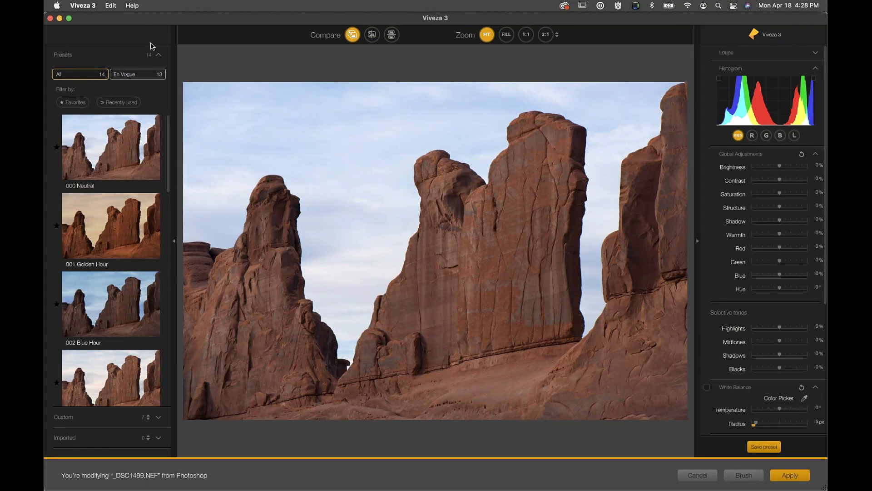
click(174, 242)
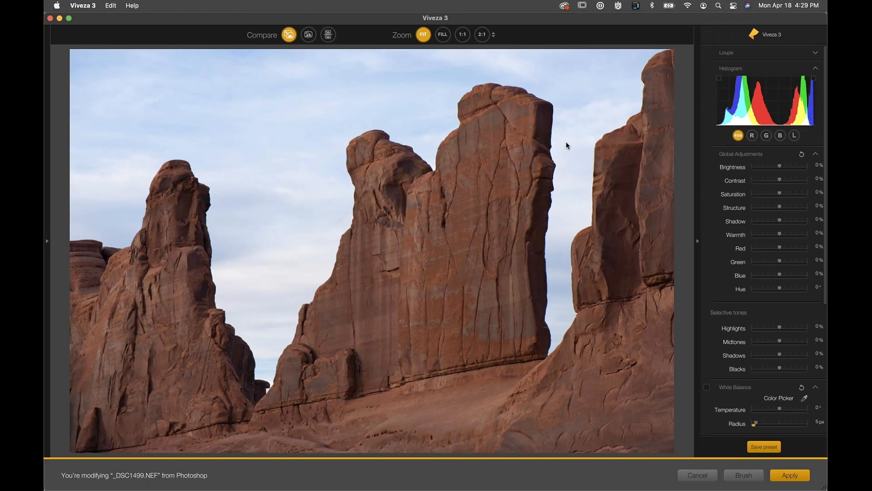
Collapse the Global Adjustments, White Balance and Levels & Curves sections.
click(816, 155)
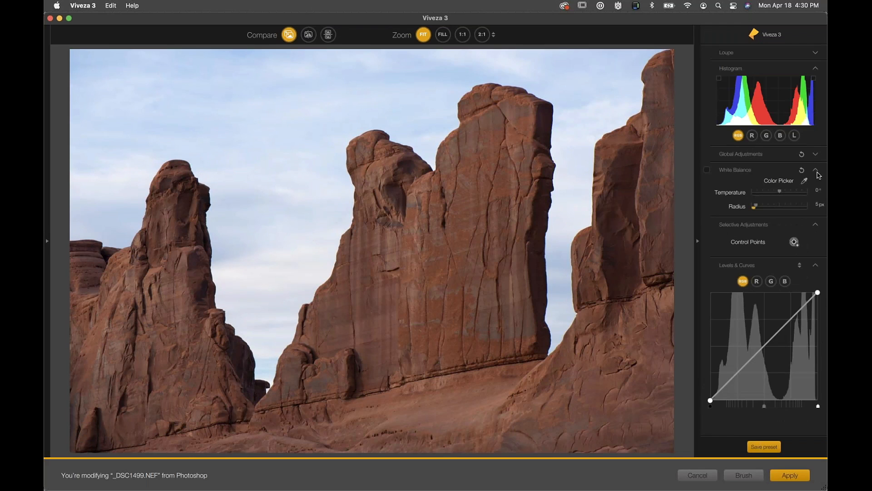
click(817, 171)
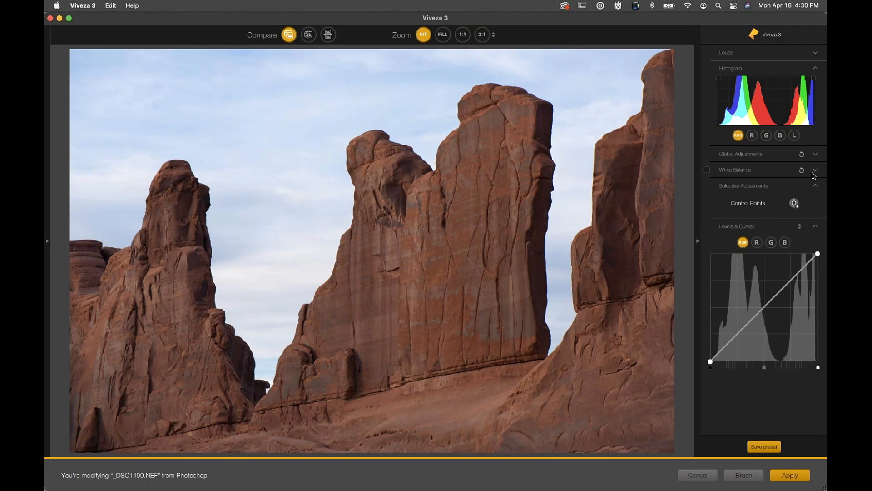
click(816, 227)
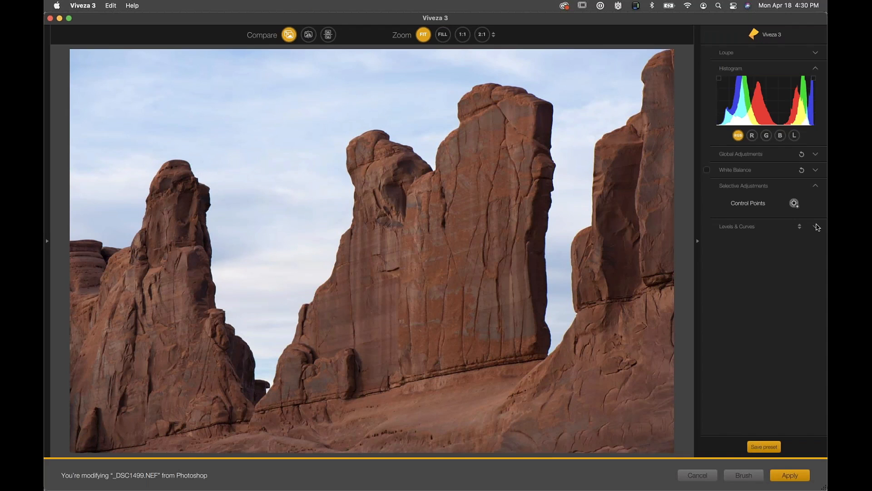
Place one control point in the sky between the rock towers and a second on the large central rock.
click(794, 204)
click(269, 205)
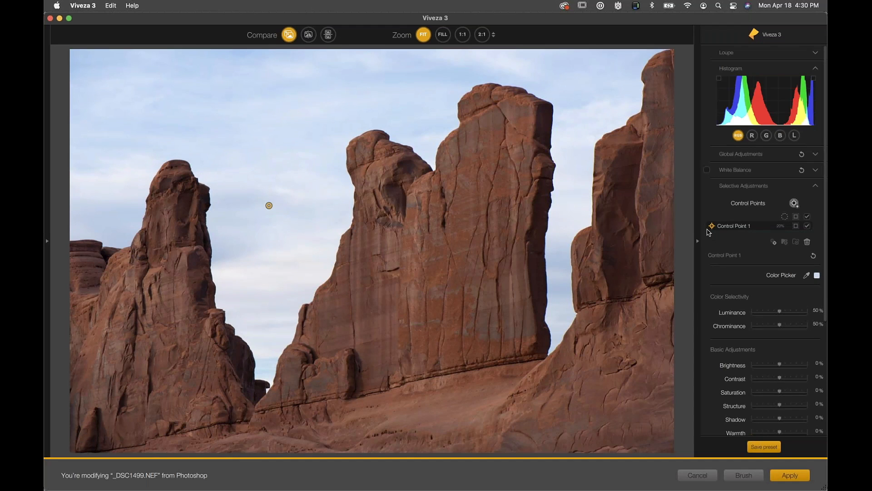
mouse_move(271, 235)
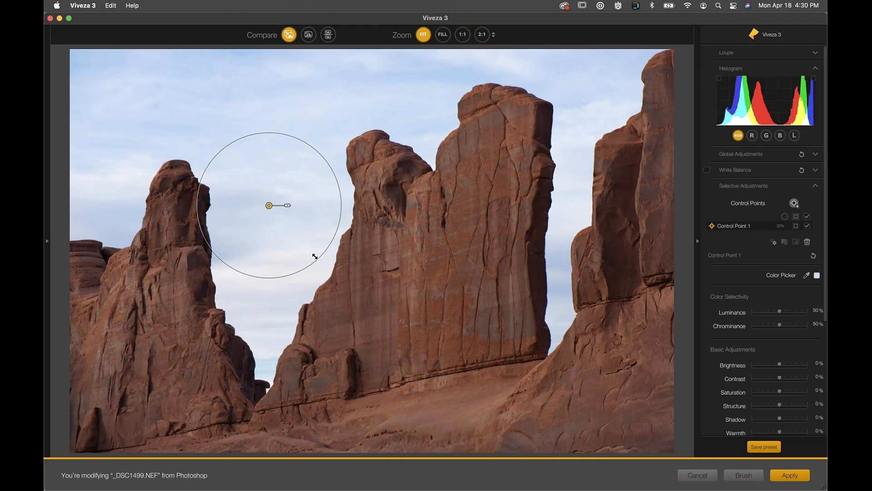
click(520, 276)
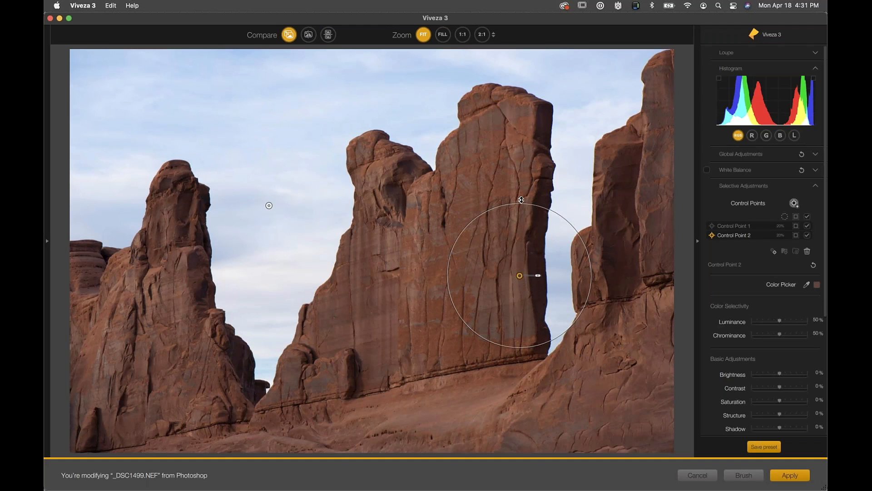
Rename the sky's control point as "sky cntrl 1".
click(729, 226)
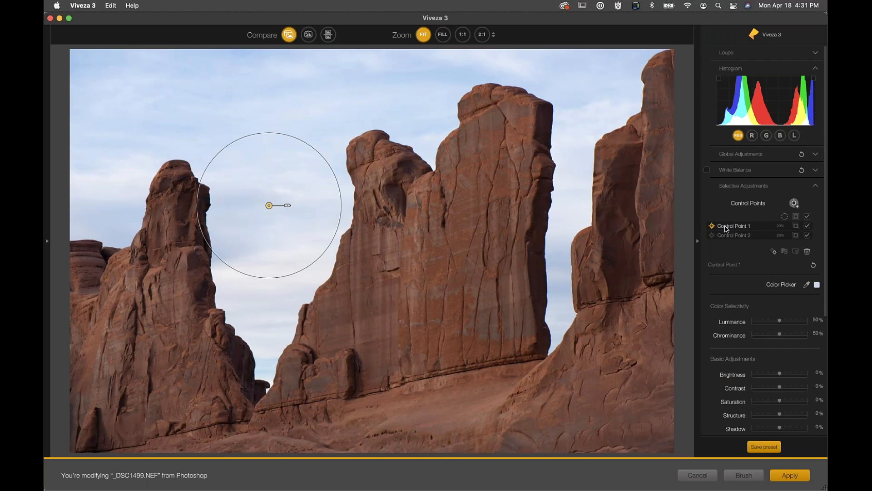
double_click(726, 227)
text(sky cntrl)
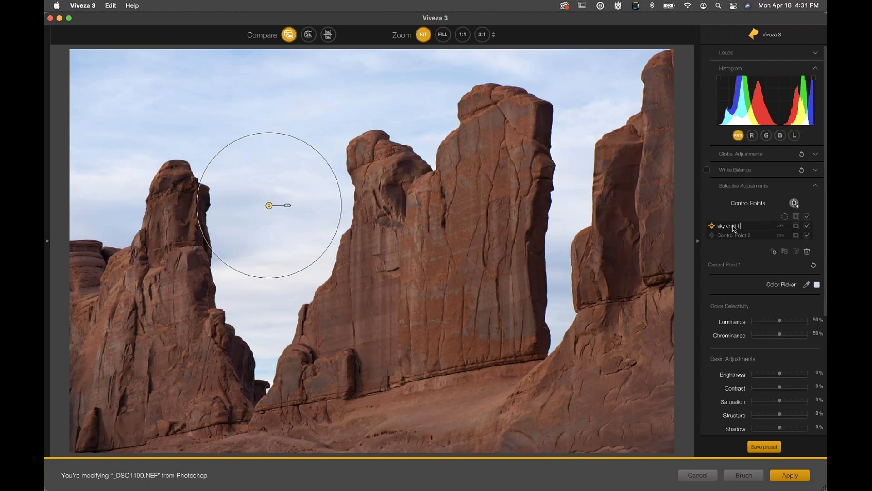
Show the sky control point's mask and reposition the point slightly lower in the gap between the rock towers.
click(797, 228)
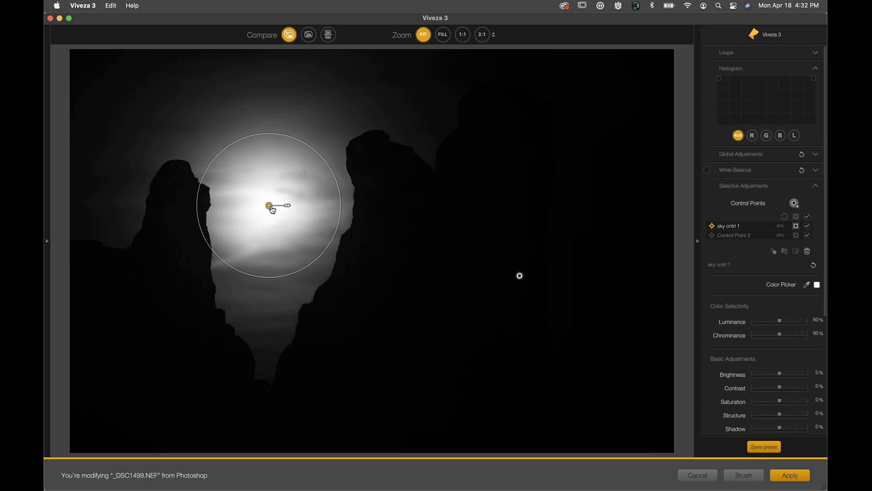
drag(269, 205, 263, 225)
drag(269, 212, 270, 214)
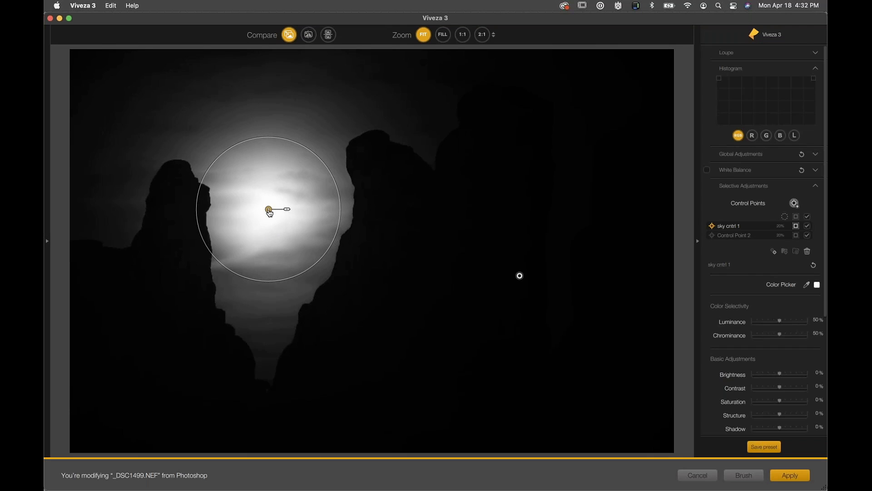
drag(270, 213, 268, 210)
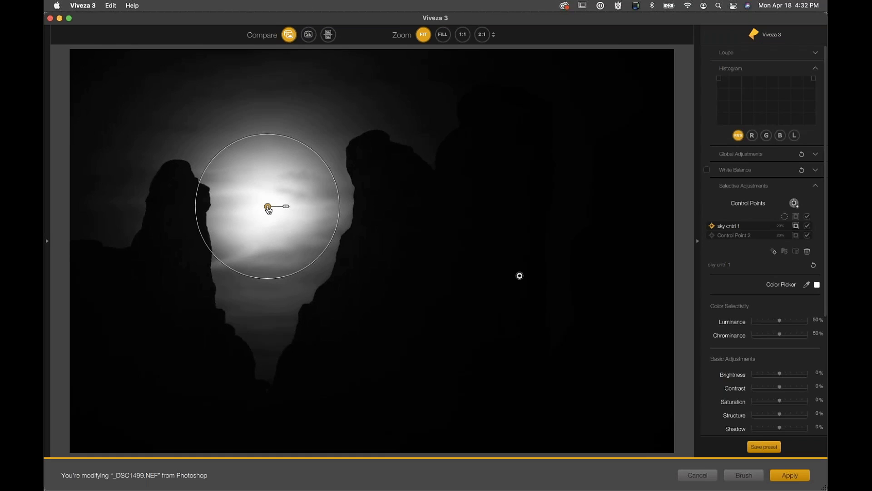
mouse_move(269, 211)
mouse_down()
mouse_move(179, 210)
mouse_move(160, 282)
mouse_move(130, 293)
mouse_move(220, 265)
mouse_move(264, 226)
mouse_up()
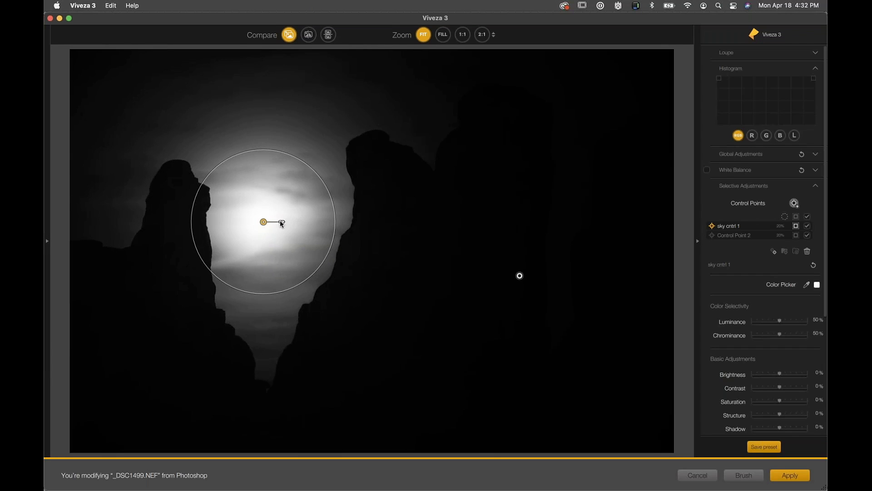
Test the sky control point's coverage on the mask, nudge the point slightly and set its size to 70%.
drag(282, 222, 327, 217)
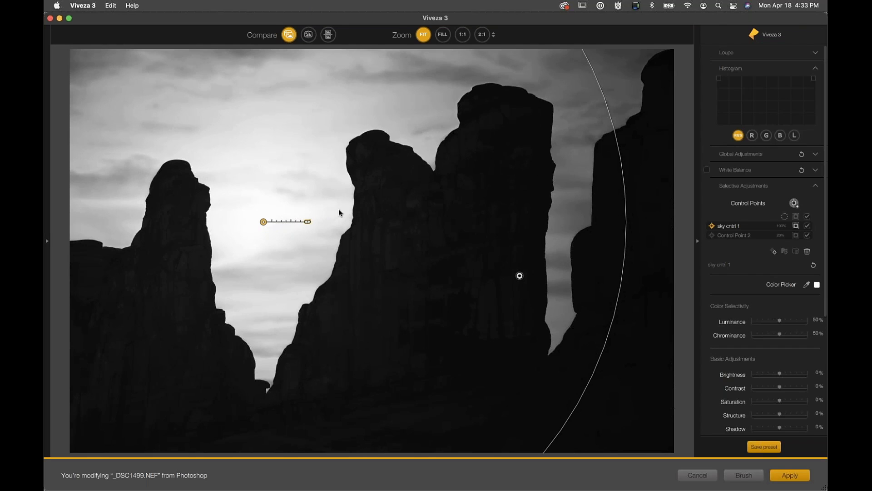
drag(298, 212, 358, 206)
drag(263, 227, 266, 225)
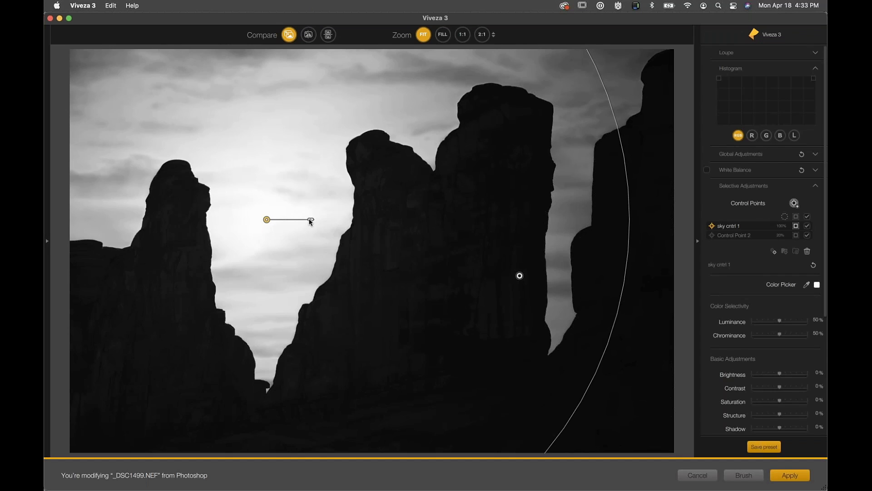
drag(310, 222, 289, 222)
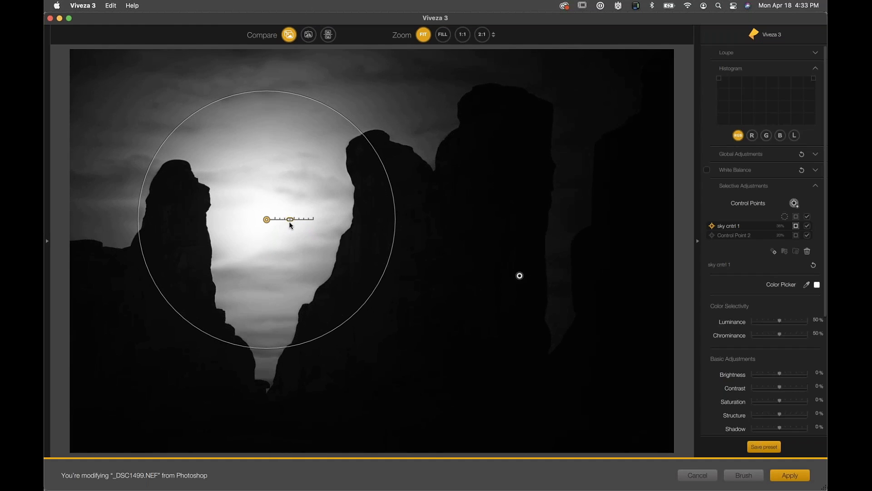
drag(289, 222, 290, 221)
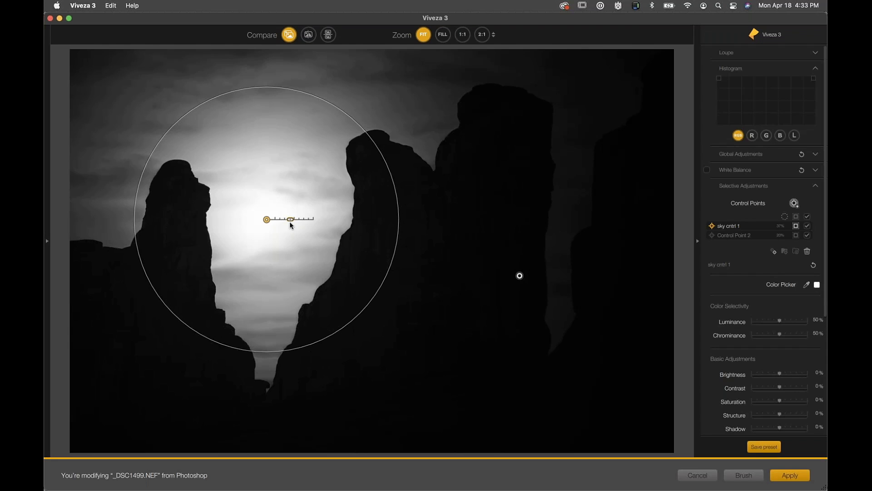
drag(290, 222, 319, 222)
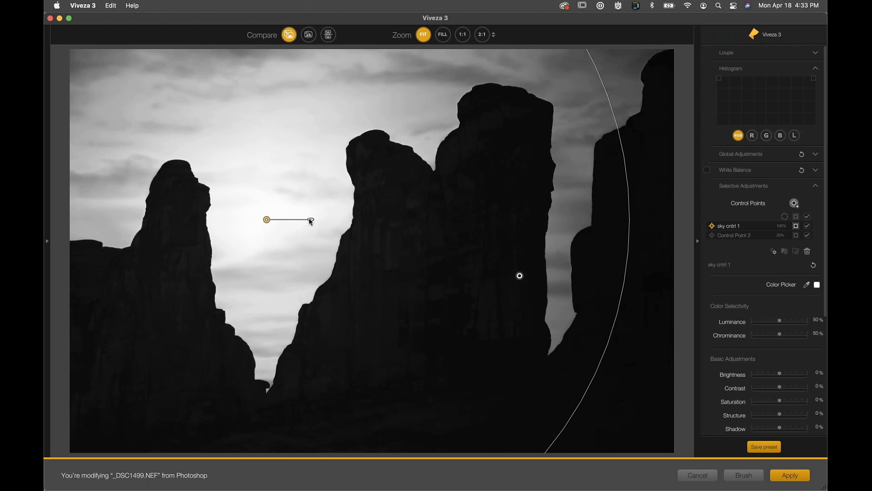
drag(310, 220, 300, 219)
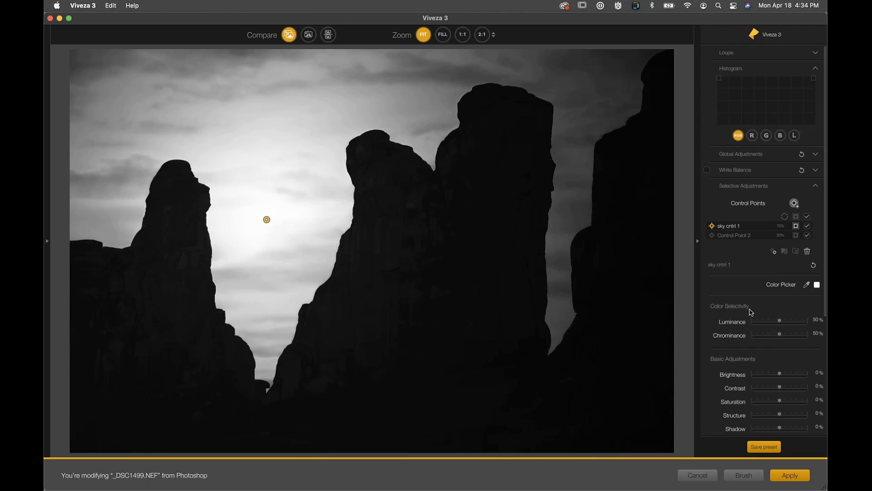
Compare the photo with the sky point's mask, and try Luminance selectivity values from 1% to 100%, ending at 60%.
click(796, 226)
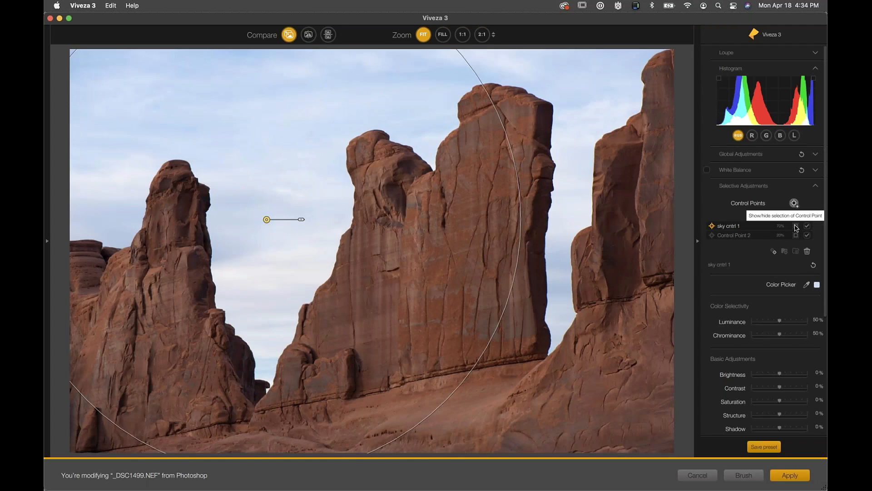
click(796, 226)
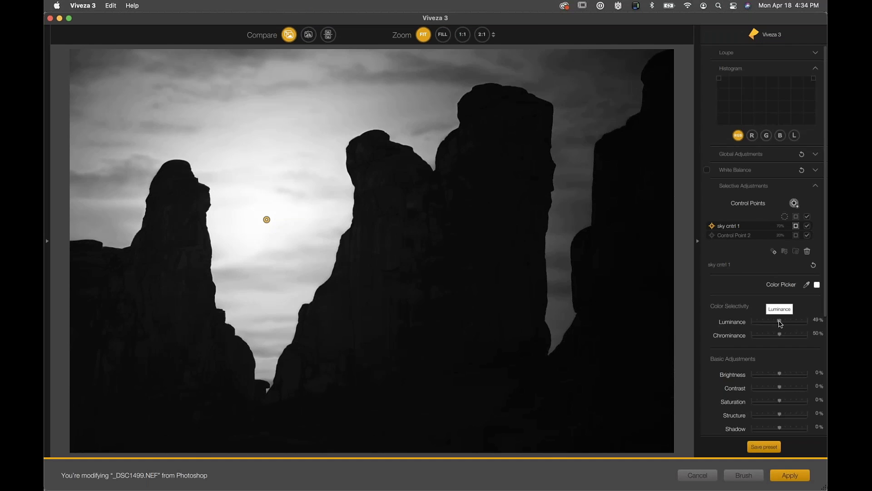
drag(780, 323, 799, 323)
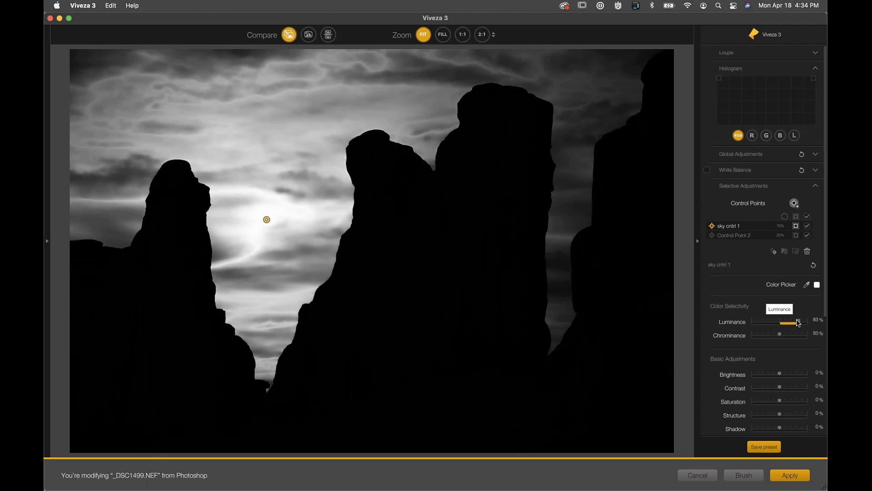
mouse_move(799, 322)
mouse_down()
mouse_move(808, 323)
mouse_move(799, 323)
mouse_up()
drag(798, 323, 789, 324)
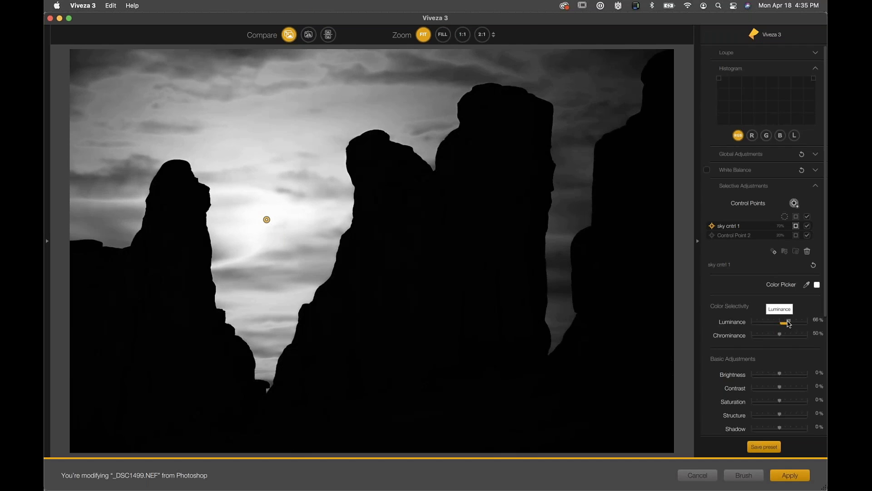
drag(788, 323, 755, 322)
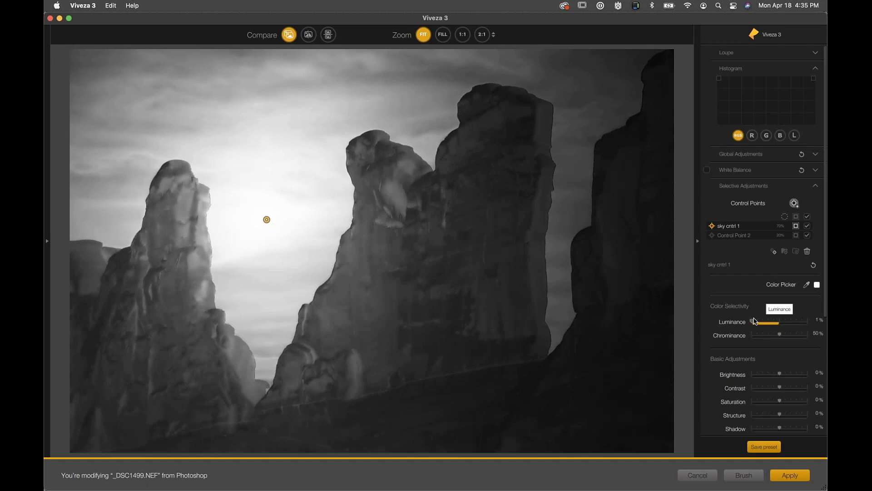
drag(755, 321, 760, 322)
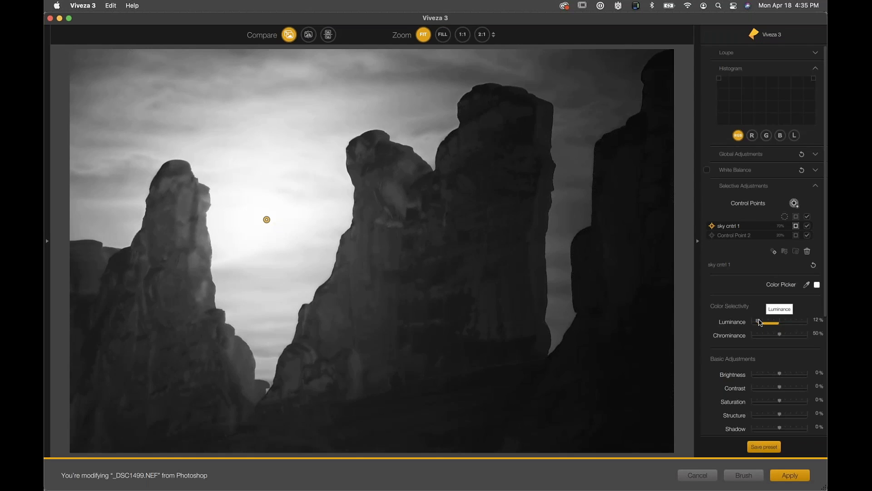
drag(760, 321, 785, 324)
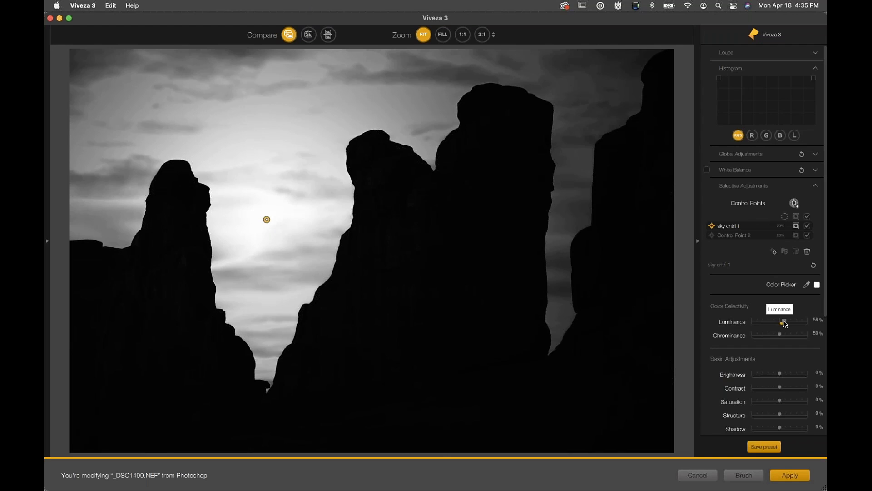
mouse_move(785, 323)
mouse_down()
mouse_move(822, 323)
mouse_move(792, 321)
mouse_move(810, 323)
mouse_up()
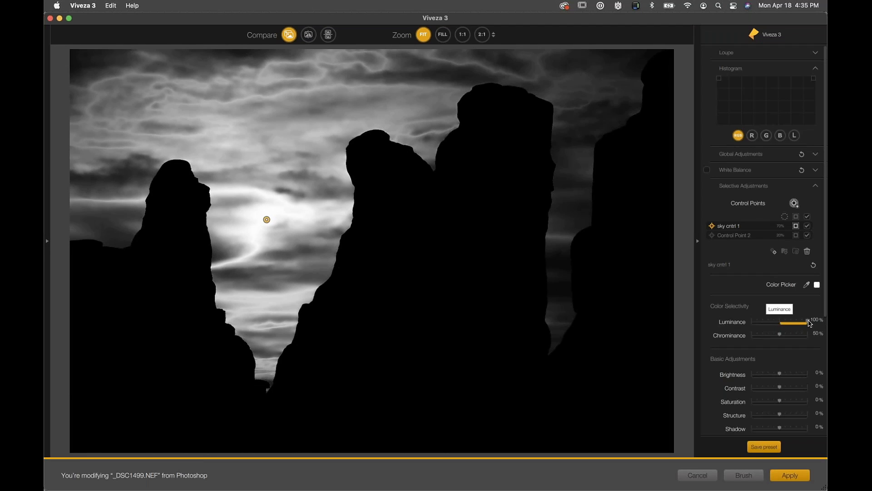
drag(810, 323, 786, 324)
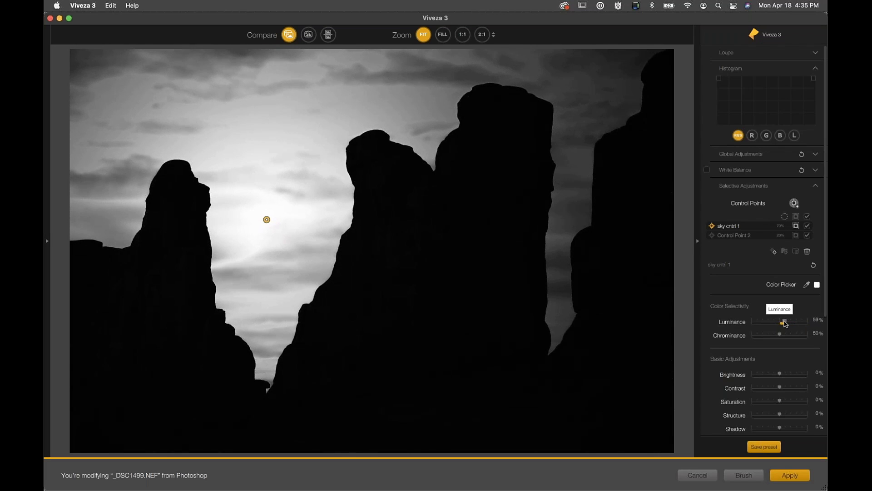
drag(785, 323, 786, 324)
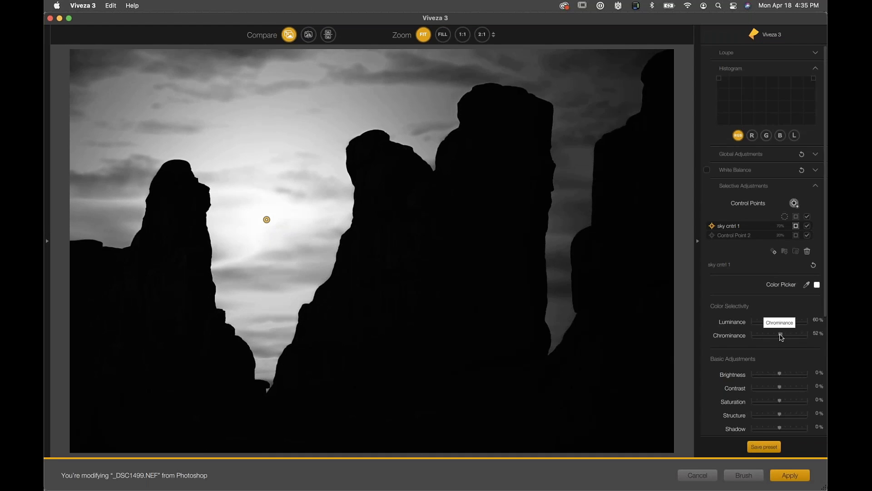
Refine the sky point's color selectivity to Chrominance 34% and Luminance 56%, and hide its mask.
drag(780, 335, 807, 335)
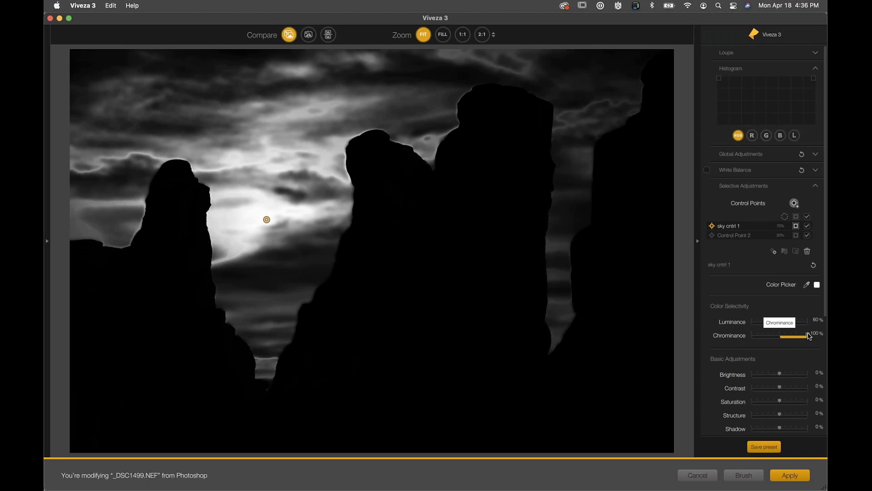
drag(809, 336, 774, 338)
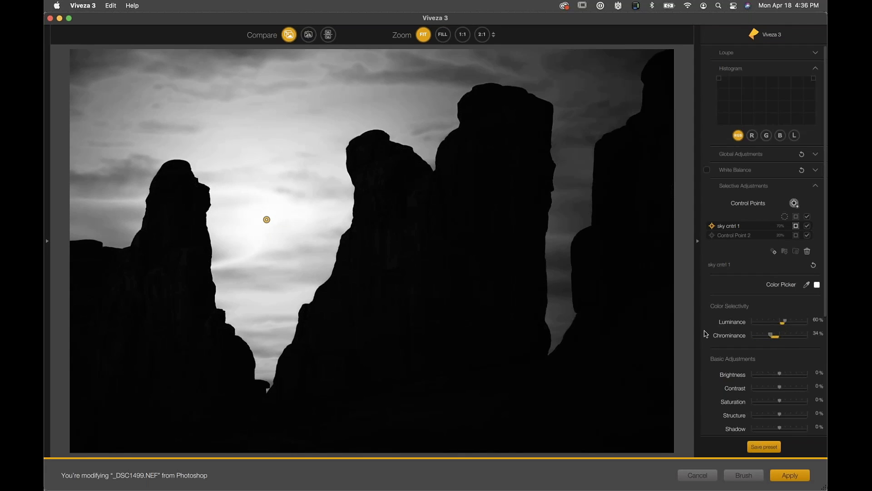
drag(785, 322, 783, 322)
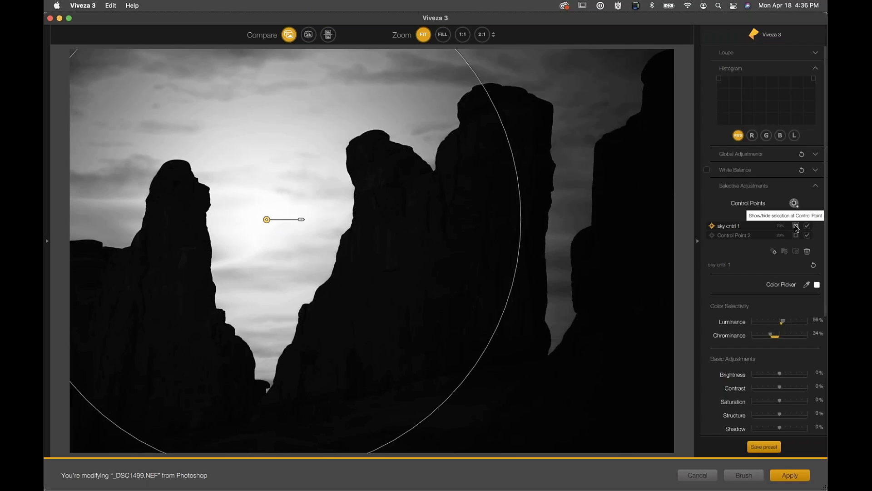
click(796, 226)
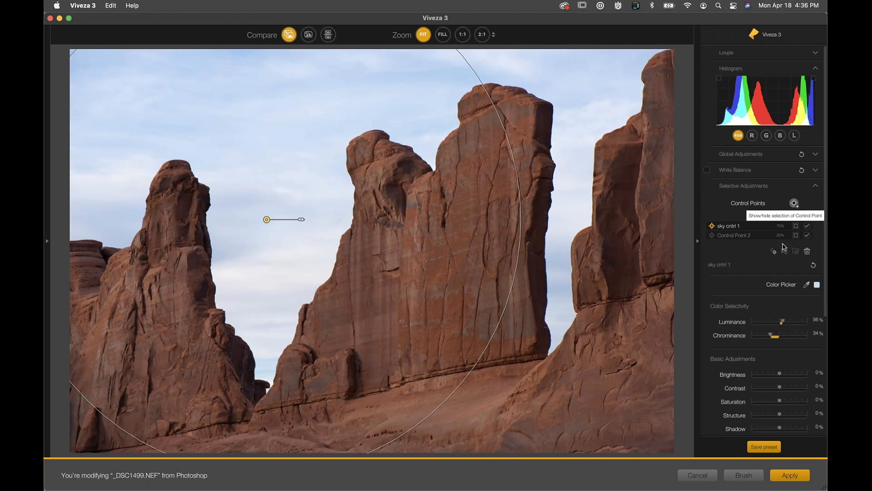
Adjust the sky control point to Structure 59%, Saturation 42%, Contrast 23% and Warmth -12%.
scroll(769, 321, down, 5)
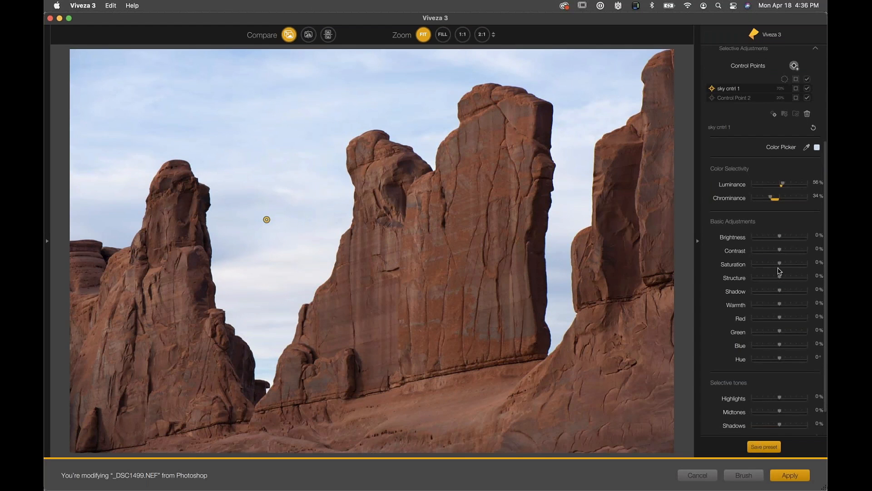
drag(780, 277, 793, 264)
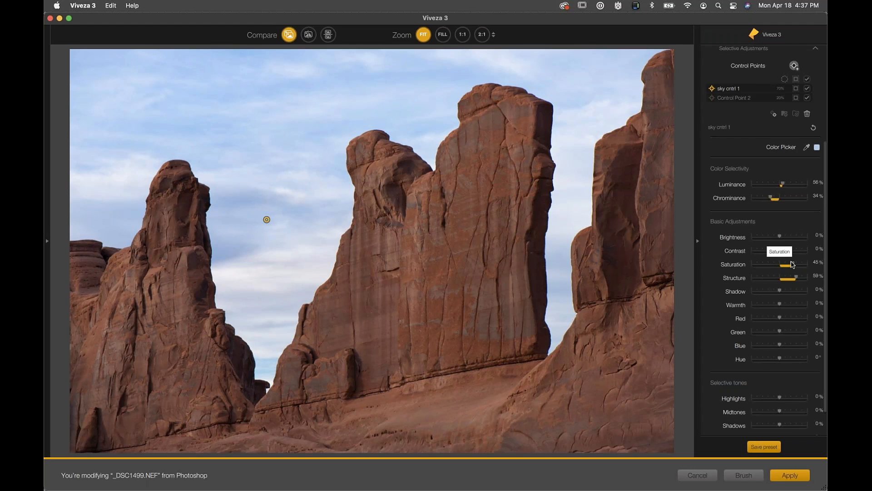
drag(792, 265, 792, 265)
drag(781, 251, 787, 254)
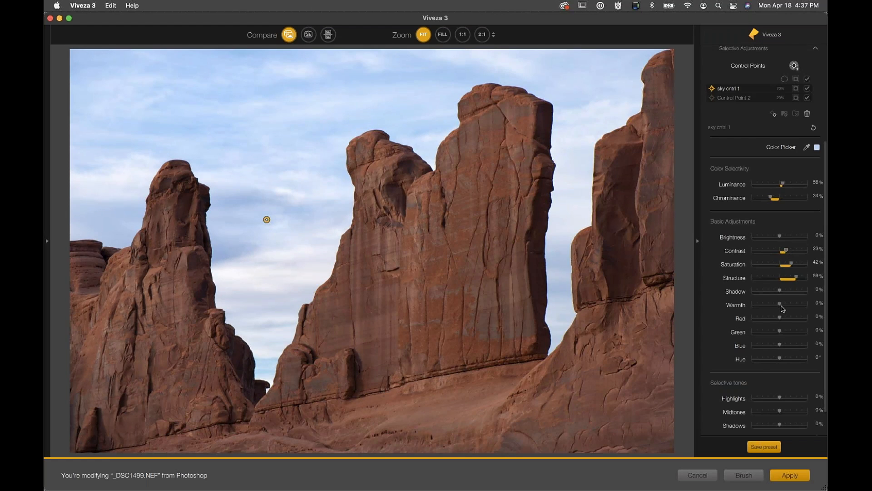
drag(780, 304, 776, 303)
drag(777, 307, 778, 305)
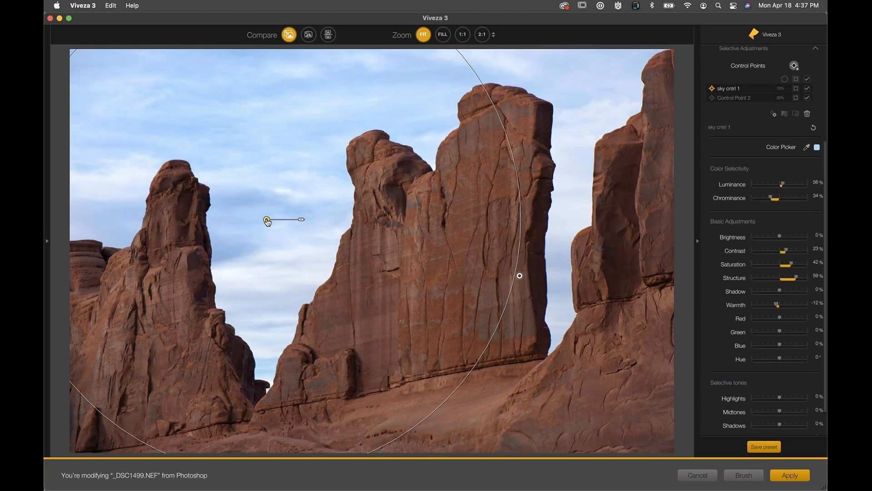
click(570, 139)
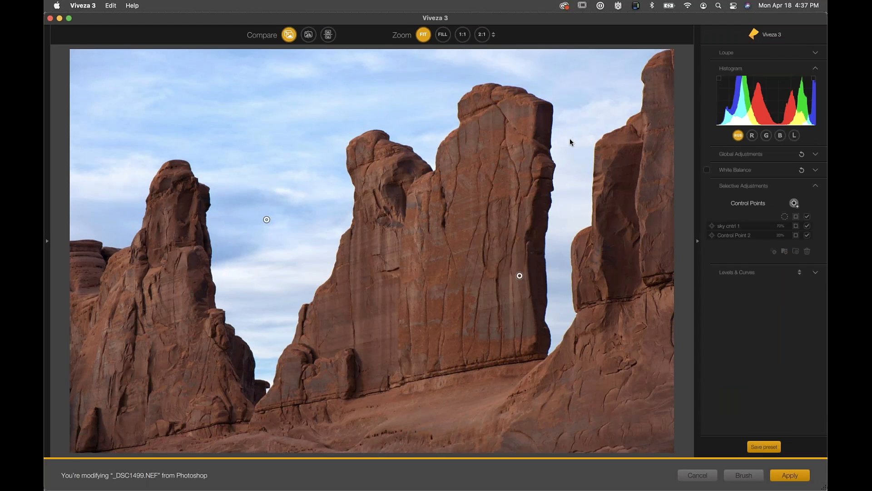
click(267, 219)
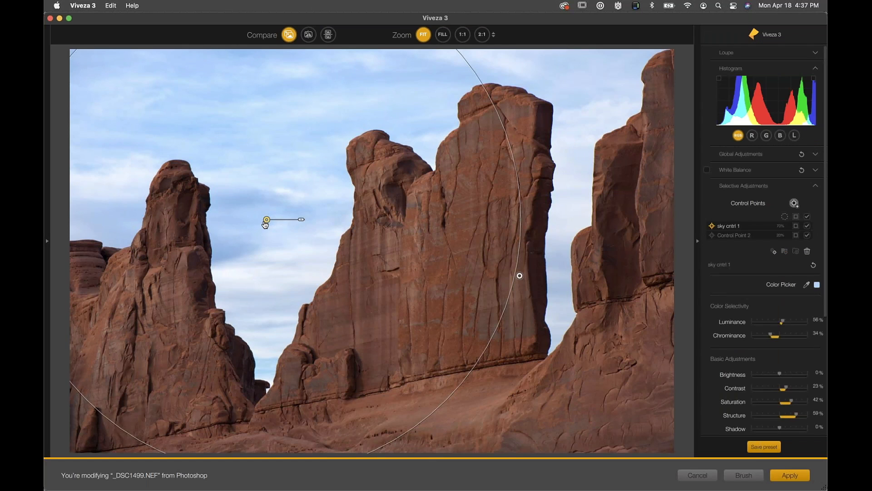
drag(267, 220, 580, 123)
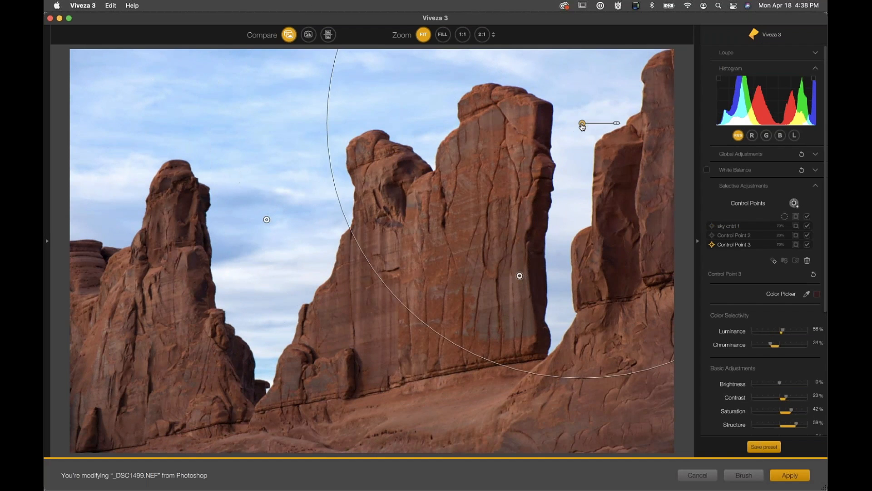
key(Delete)
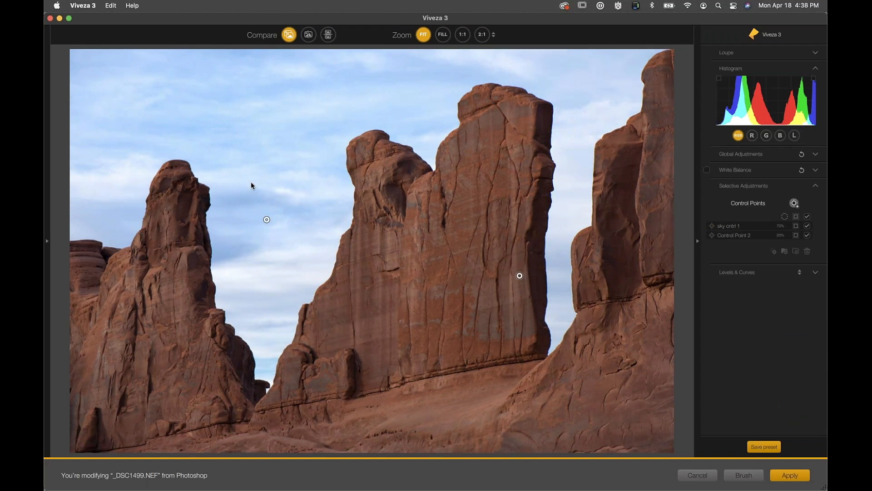
Duplicate the sky control point into the sky gap between the central and far-right rock towers, check the copy's mask and deselect the copy.
click(265, 220)
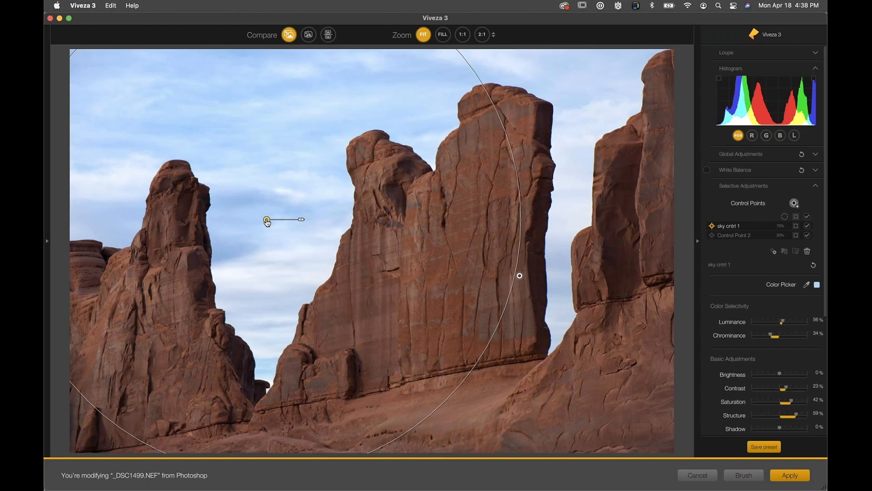
alt+click(267, 221)
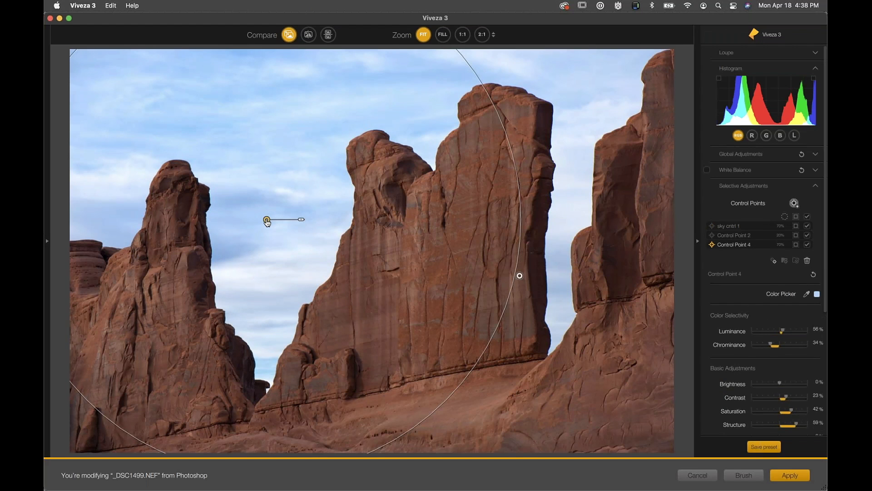
drag(267, 222, 580, 98)
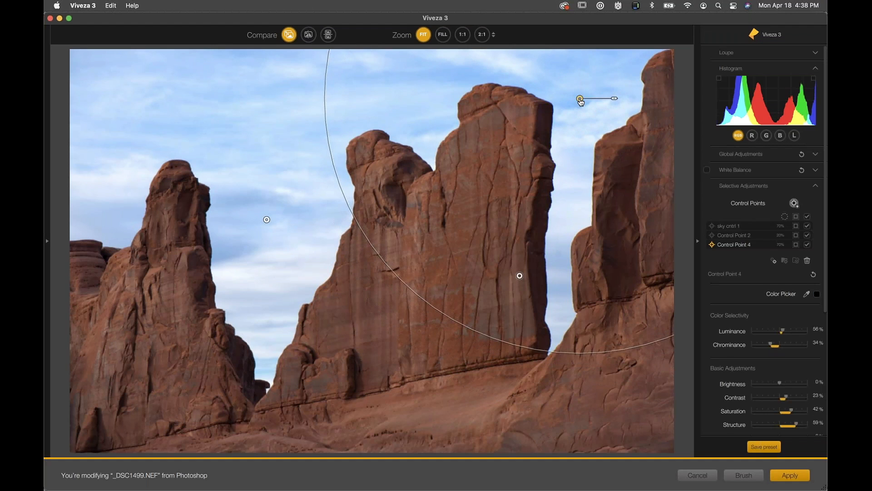
click(796, 245)
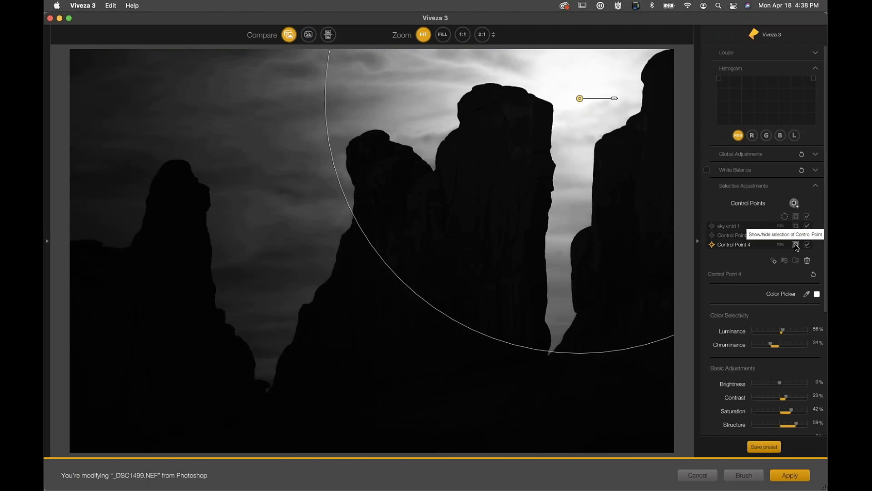
click(796, 246)
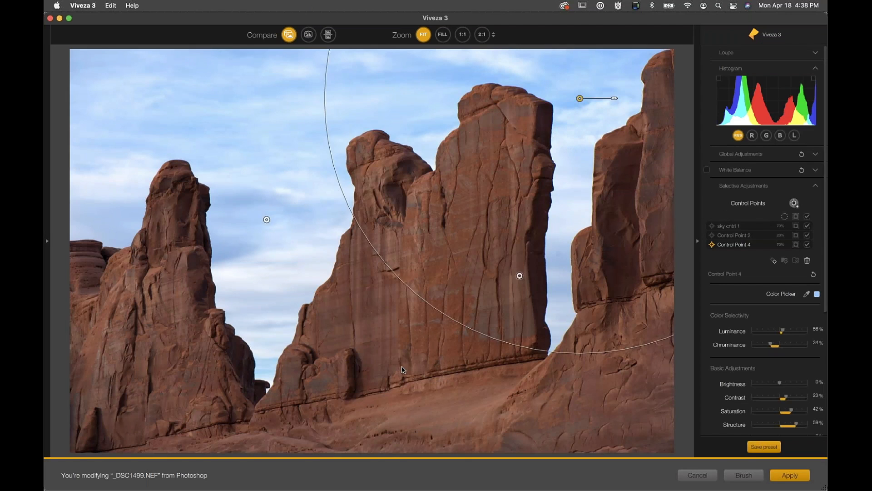
click(436, 389)
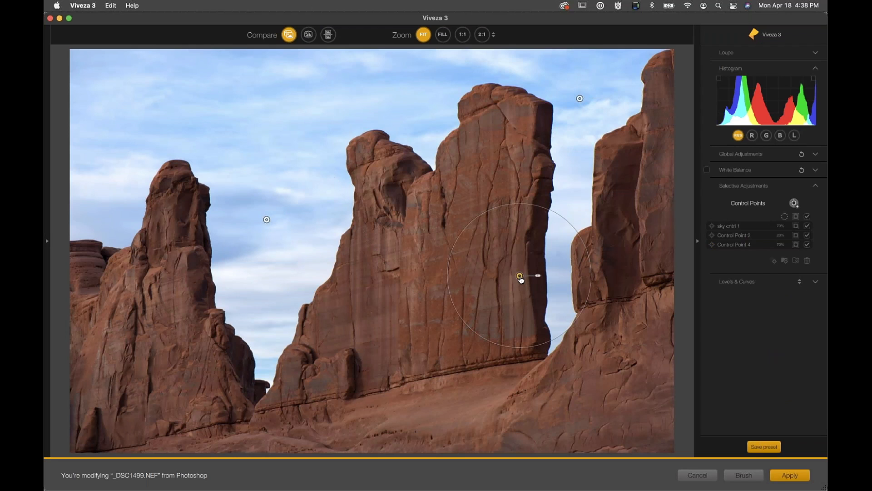
Move Control Point 2 slightly lower on the central rock face and enlarge its size to 25%.
drag(521, 278, 522, 284)
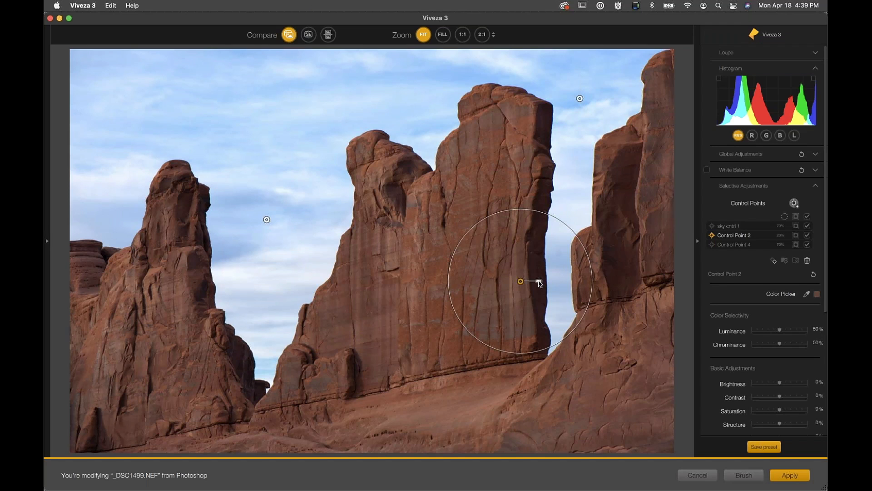
click(521, 282)
click(520, 281)
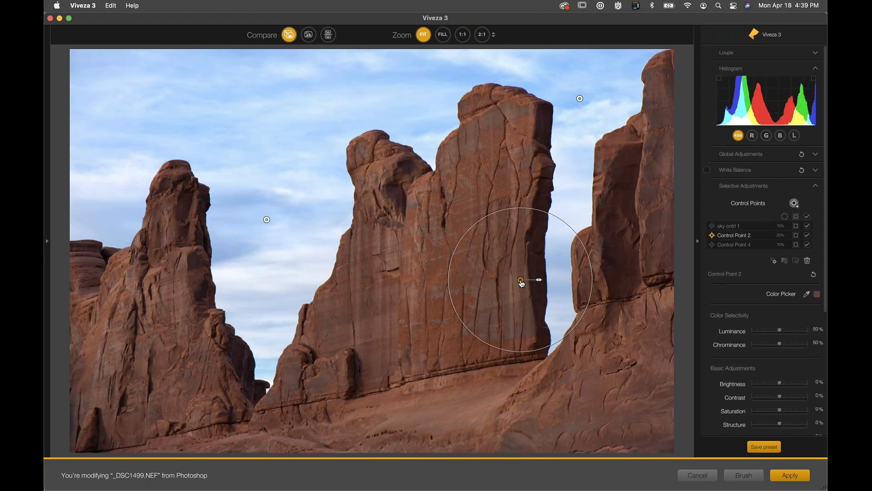
drag(540, 282, 541, 283)
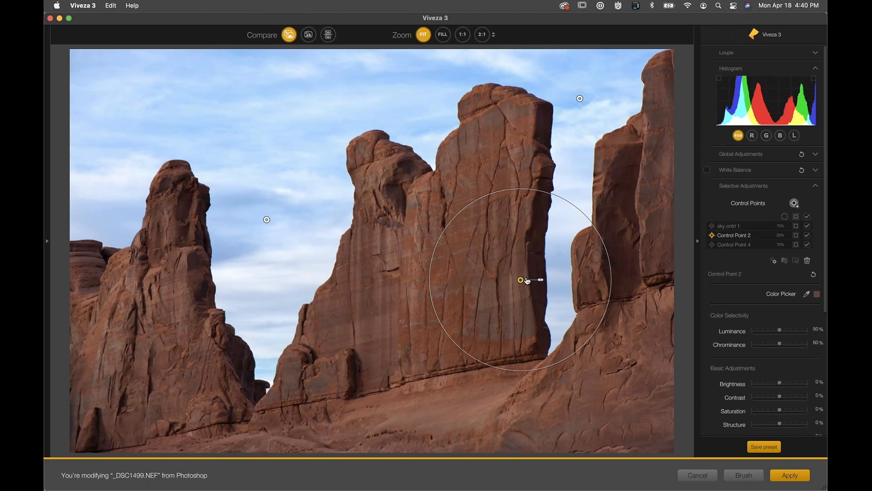
Show Control Point 2's mask and set its color selectivity to Chrominance 62% and Luminance 73%.
click(796, 235)
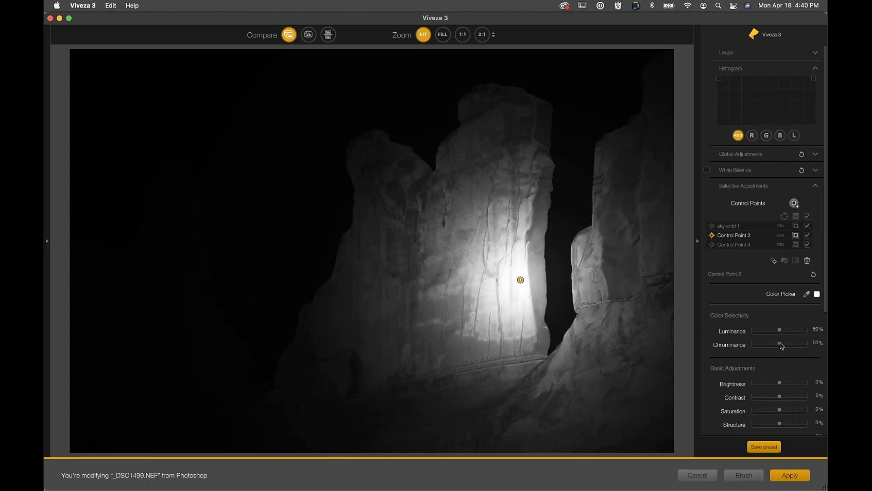
drag(780, 344, 792, 344)
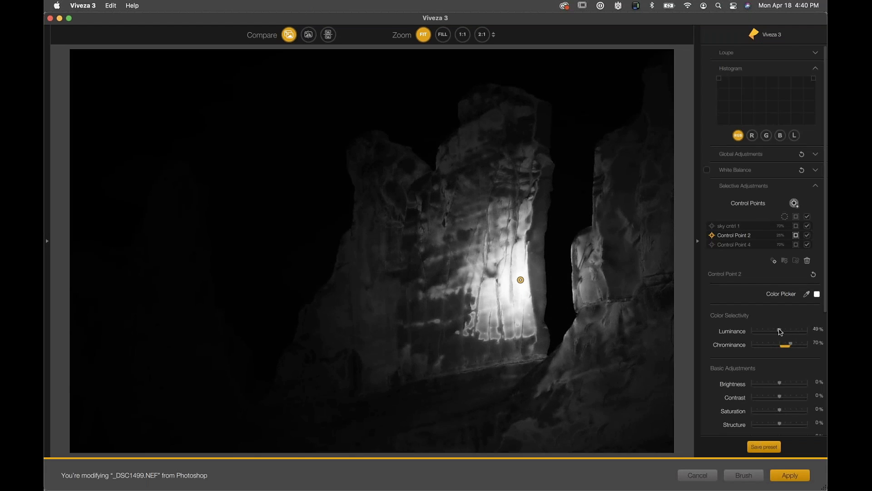
drag(779, 331, 821, 331)
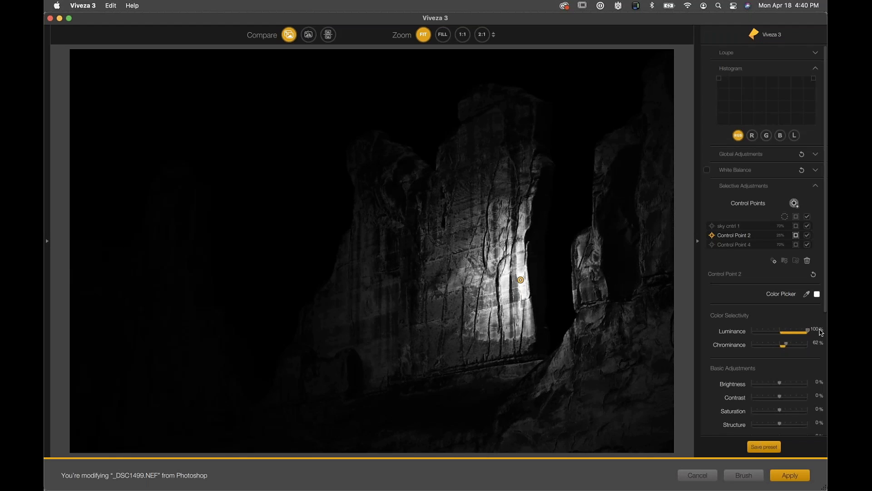
drag(820, 332, 793, 332)
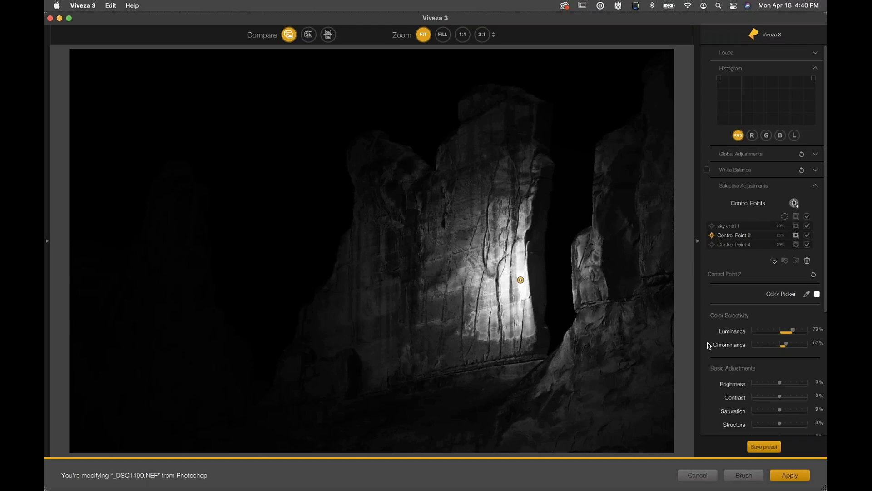
Nudge Control Point 2 slightly on the rock face to fine-tune its coverage, deselect it and hide its mask.
drag(521, 282, 524, 286)
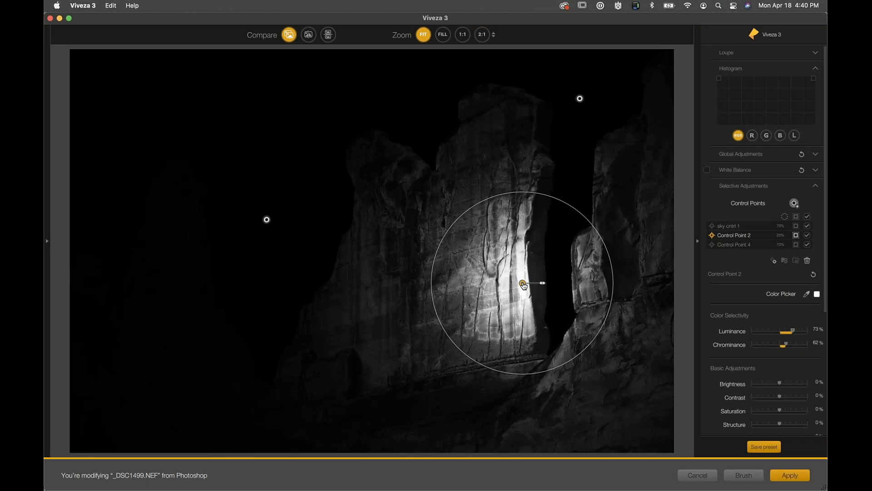
mouse_move(524, 285)
mouse_down()
mouse_move(449, 338)
mouse_move(462, 314)
mouse_move(523, 284)
mouse_up()
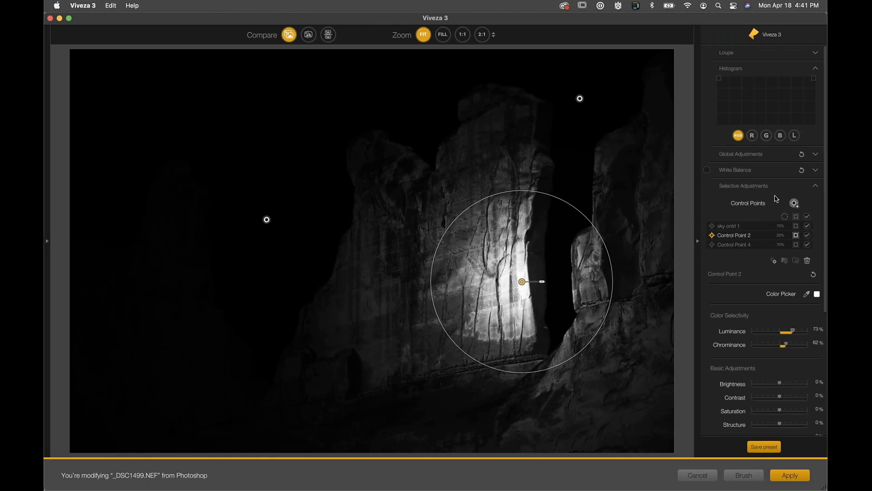
click(794, 203)
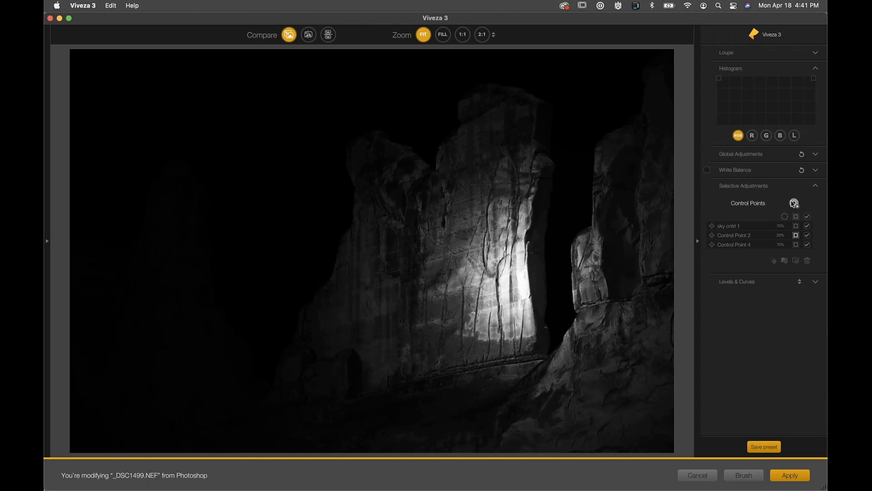
click(796, 235)
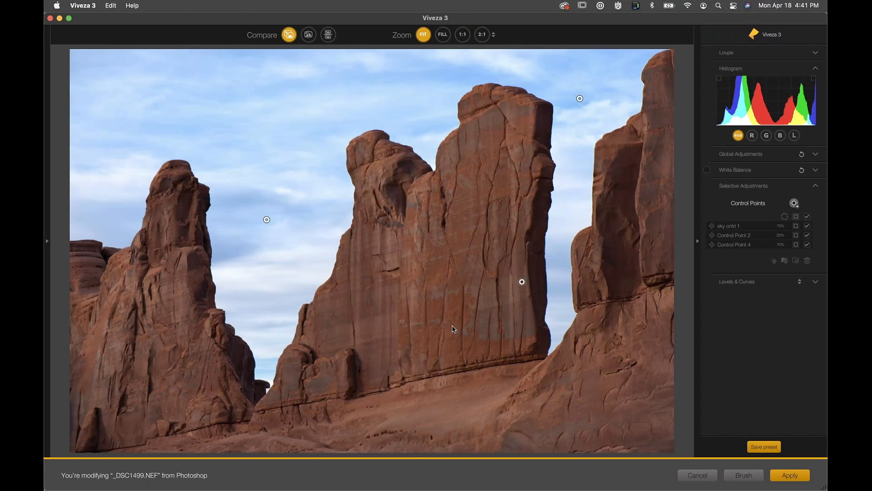
Add a control point low on the middle of the central rock face and show its mask.
click(793, 203)
click(434, 330)
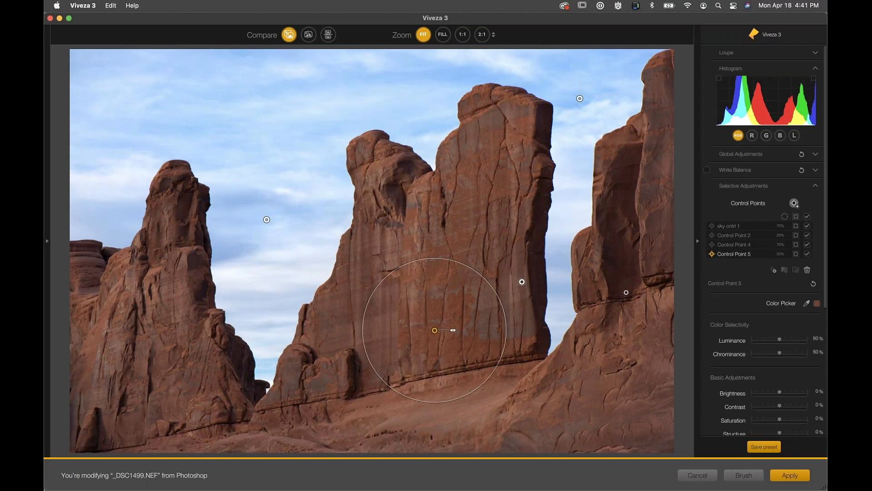
click(796, 245)
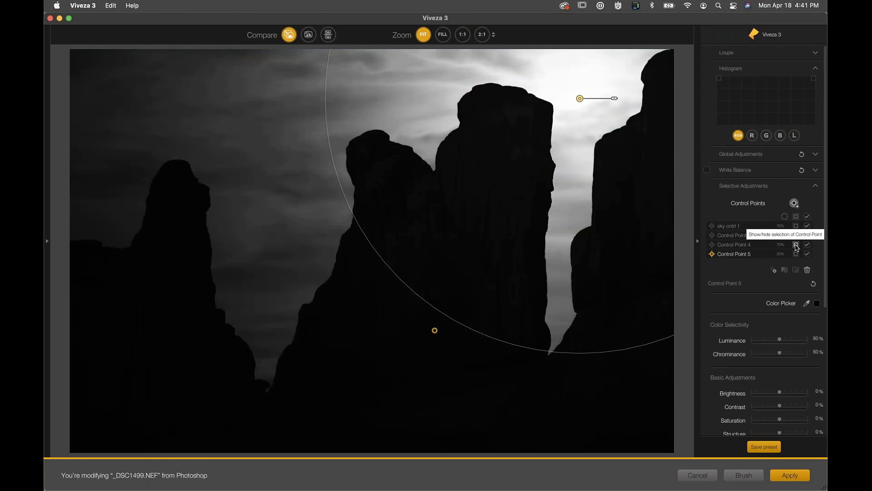
click(796, 245)
click(796, 254)
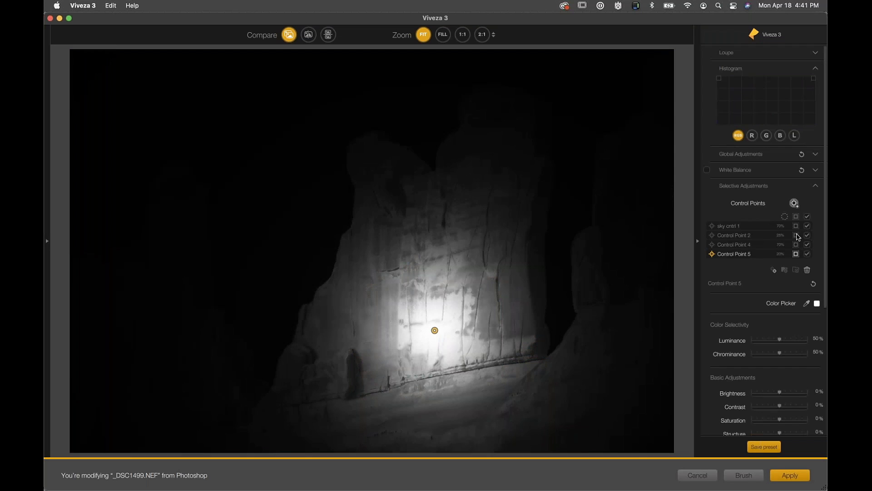
Compare the new control point's placement with Control Point 2's mask, moving the new point slightly higher on the rock, and hide the mask.
click(796, 235)
click(796, 254)
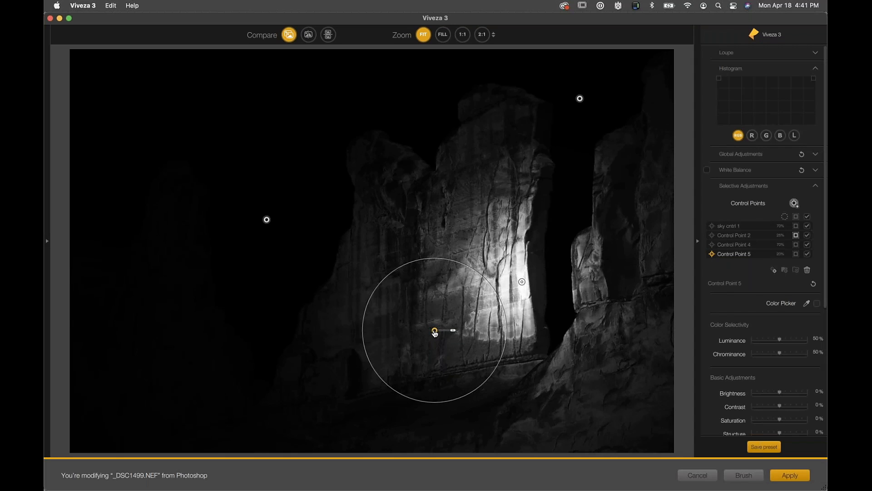
drag(434, 334, 438, 313)
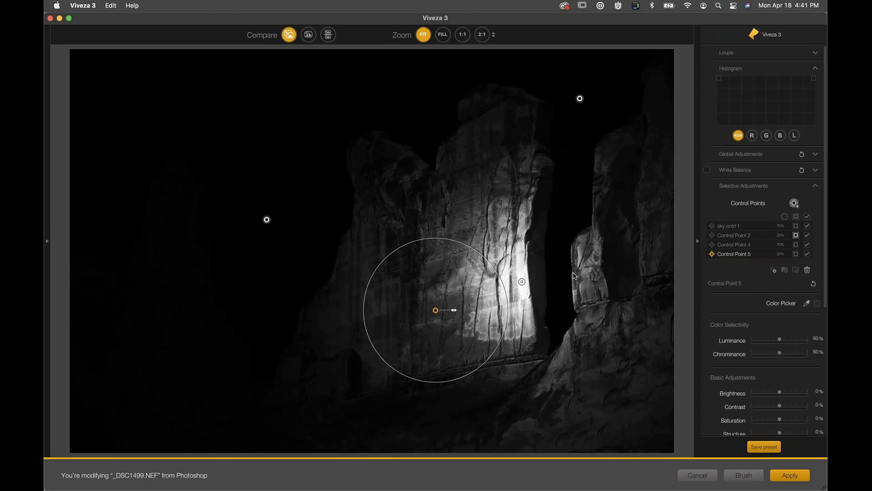
click(523, 282)
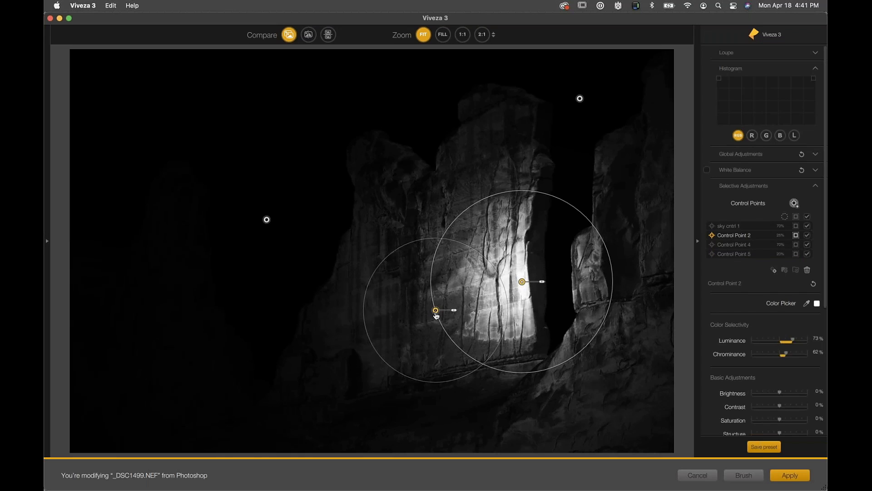
click(796, 236)
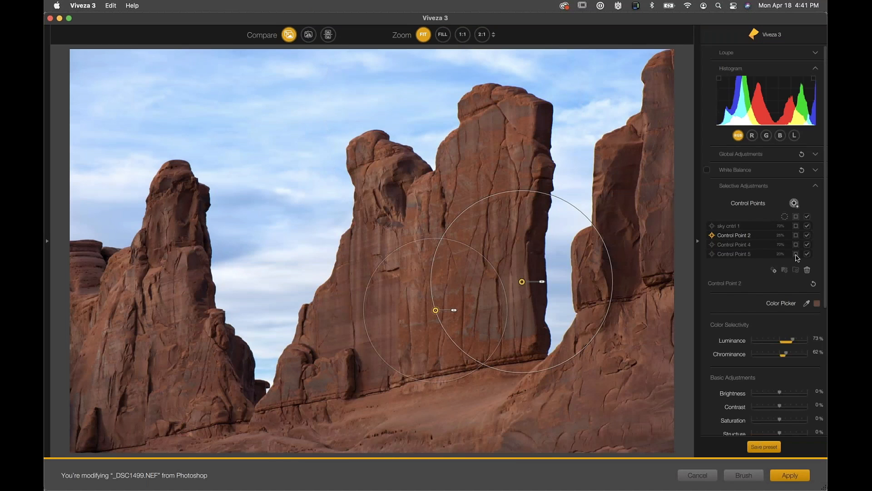
Show Control Point 5's mask, move the point slightly down towards the rock's base, and set Chrominance to 66% and Luminance to 65%.
click(796, 254)
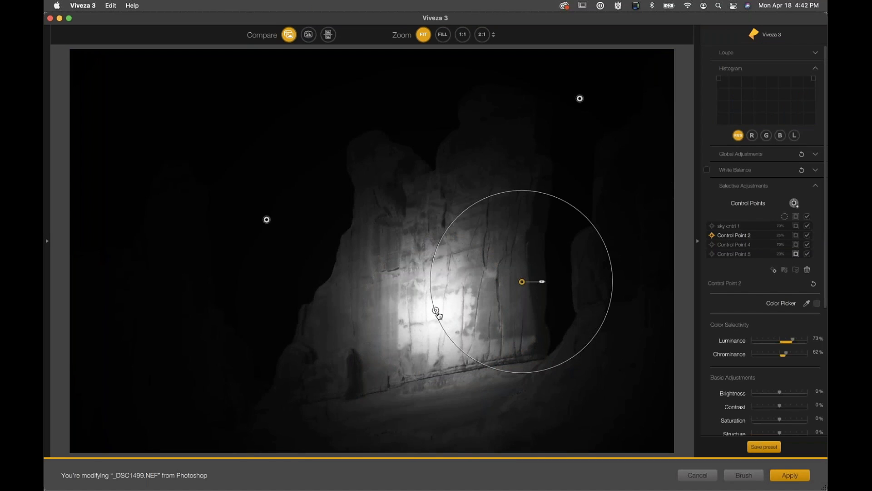
drag(437, 312, 452, 326)
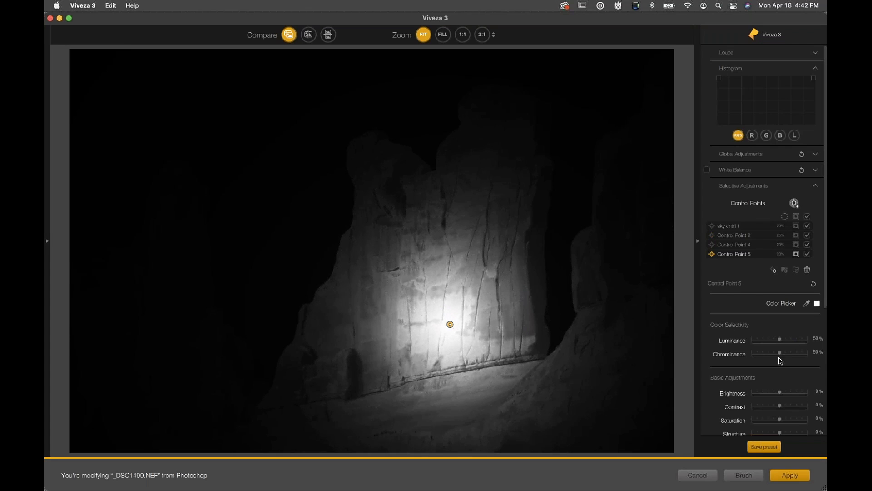
drag(780, 353, 789, 342)
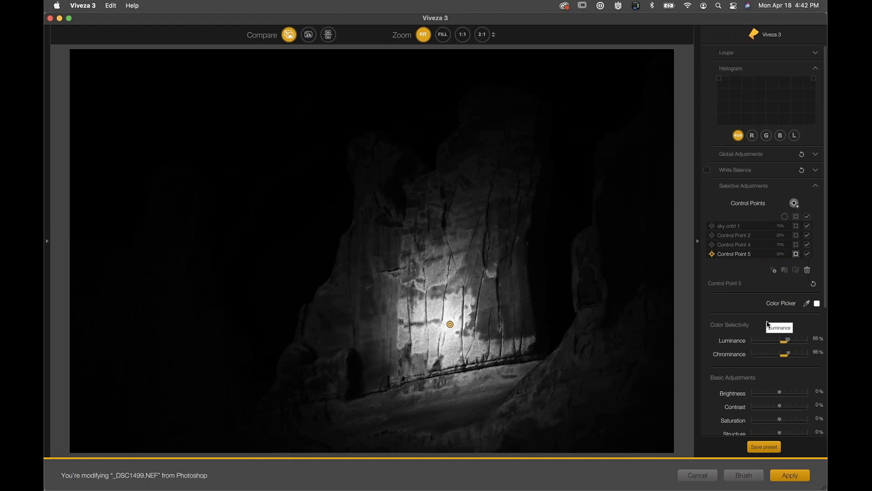
Hide the mask and set Control Point 2's Contrast to 22%, Structure to 37% and Shadow to -7%, trying and resetting Warmth.
click(796, 255)
click(522, 281)
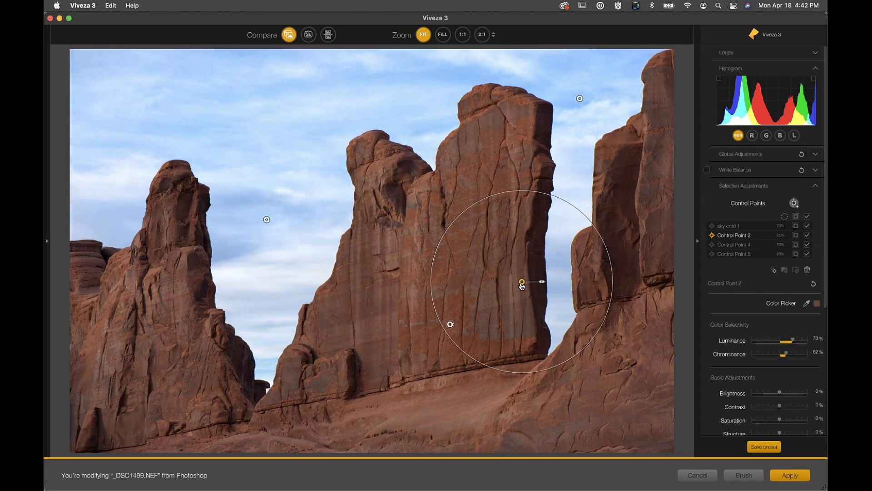
scroll(762, 344, down, 4)
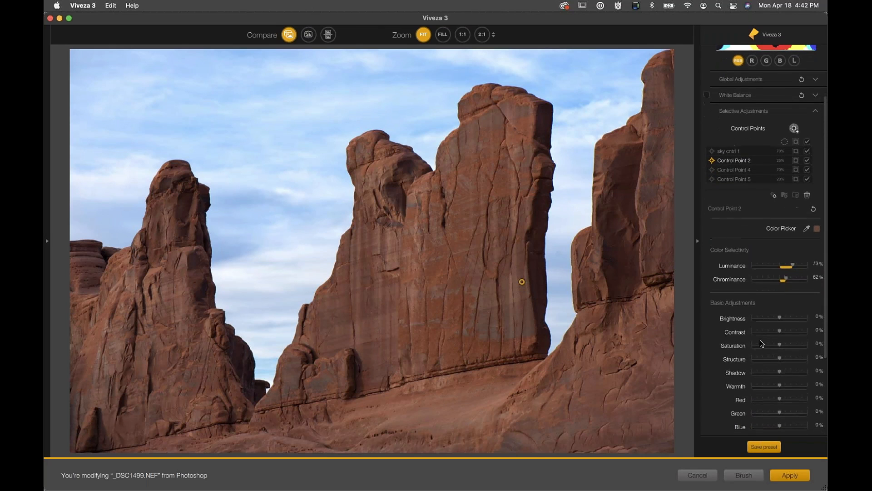
scroll(762, 344, down, 3)
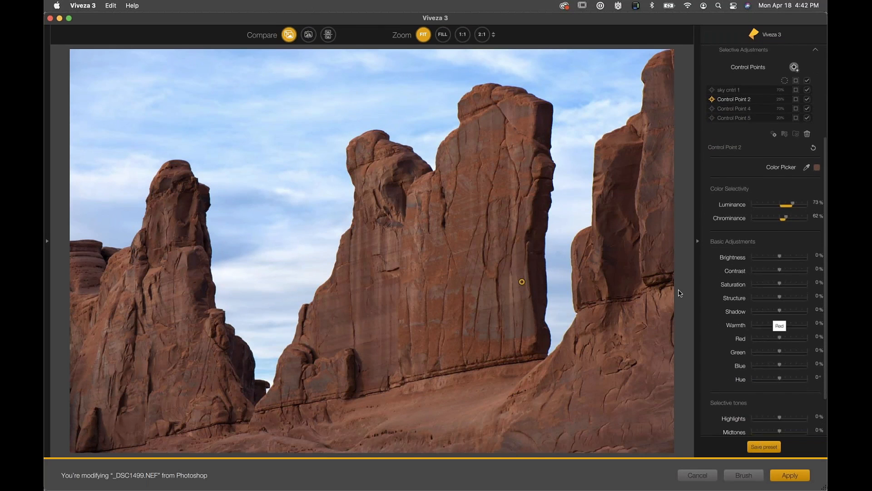
mouse_move(522, 283)
drag(780, 299, 786, 272)
drag(780, 312, 779, 312)
drag(780, 324, 752, 326)
double_click(752, 326)
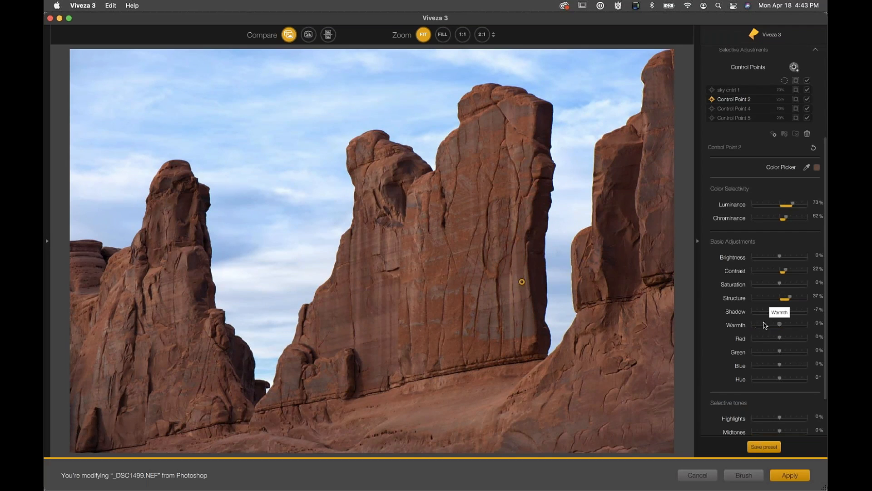
Cool the rock colour under Control Point 2 by setting Blue to 28% and Red to -30%.
click(781, 366)
drag(780, 363, 787, 364)
drag(780, 339, 772, 340)
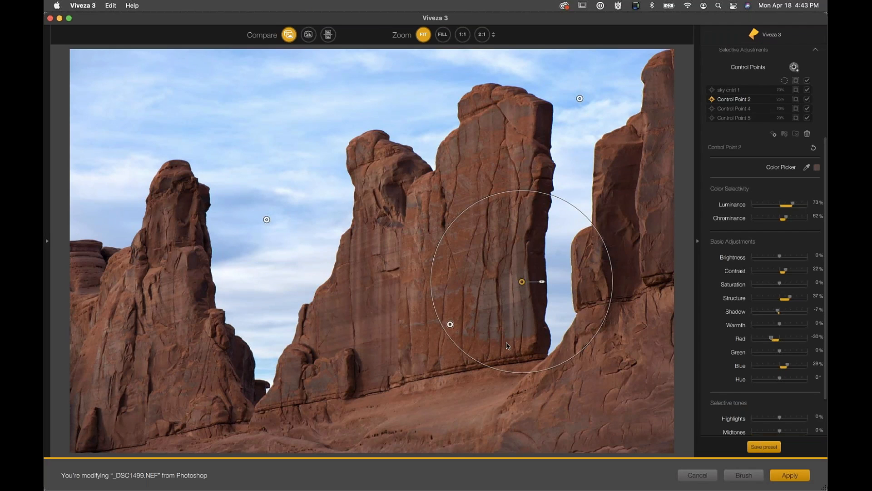
Set Control Point 5's Red to 16% and Structure to 23%, and reduce Control Point 2's Blue to 19%.
click(450, 325)
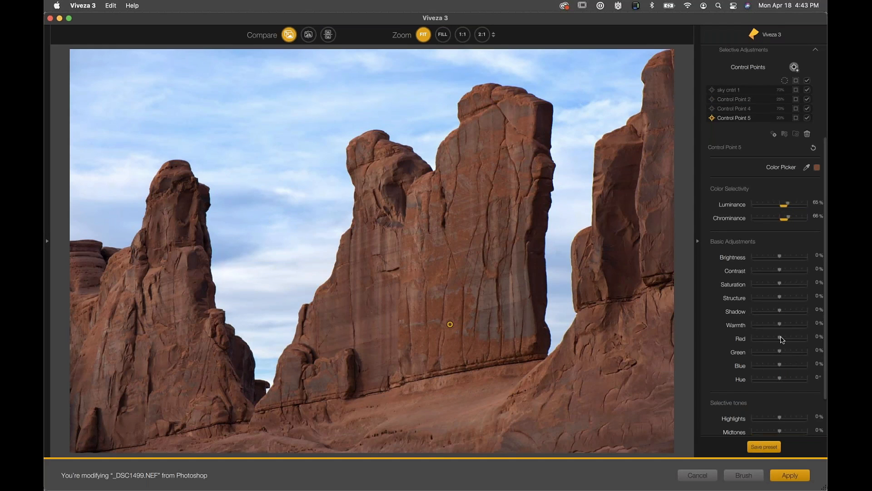
drag(781, 339, 784, 340)
drag(781, 298, 786, 299)
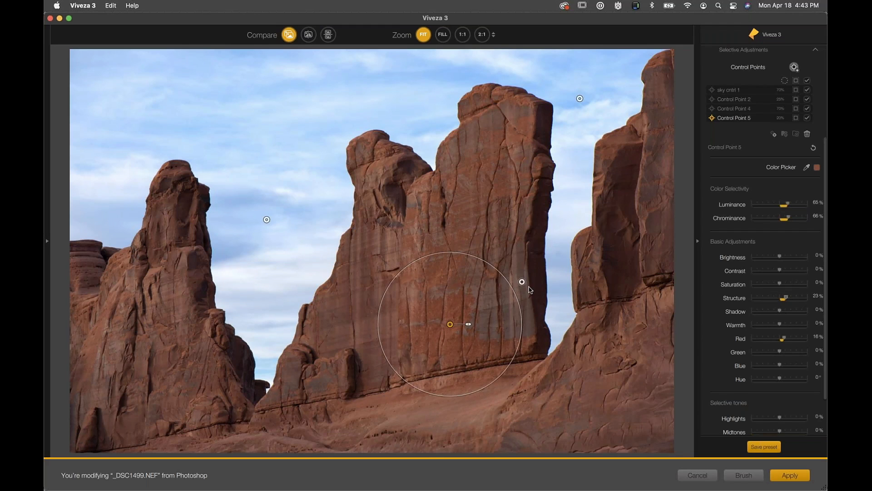
click(522, 282)
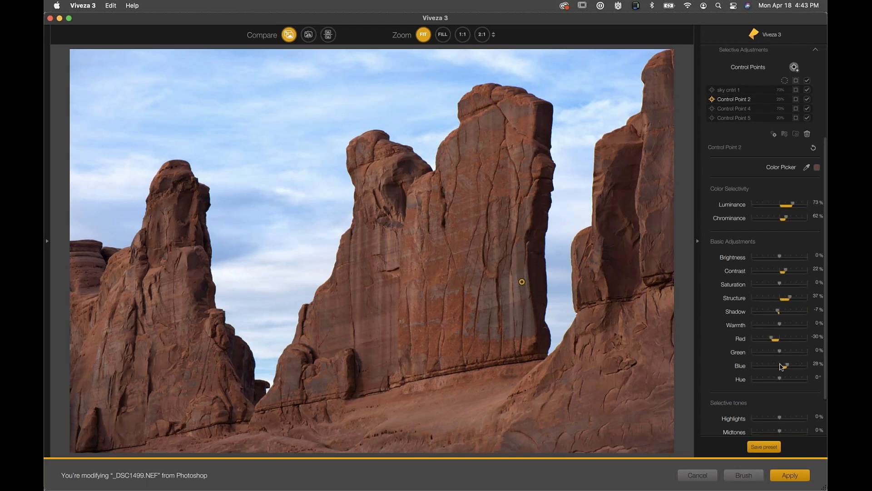
drag(789, 366, 785, 366)
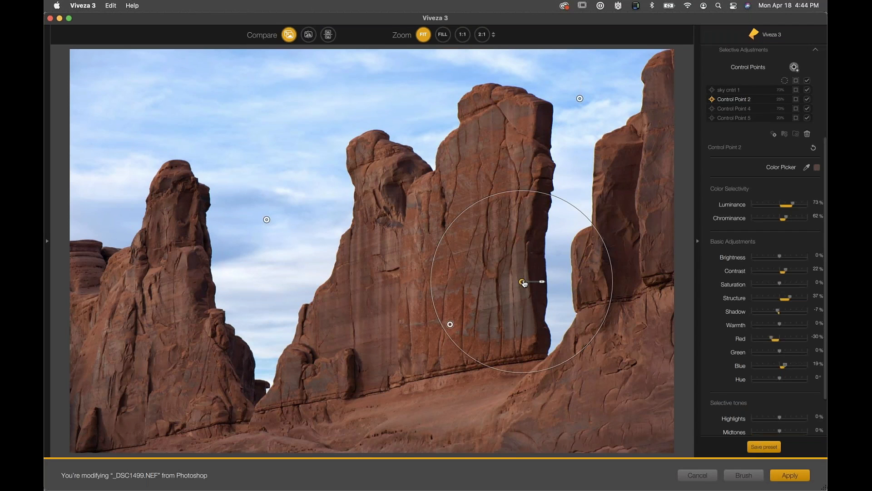
Duplicate Control Point 2 onto the central rock's left flank, twice onto the left formation and onto the far-right rock, setting that last copy's Brightness to -21%.
drag(524, 283, 344, 313)
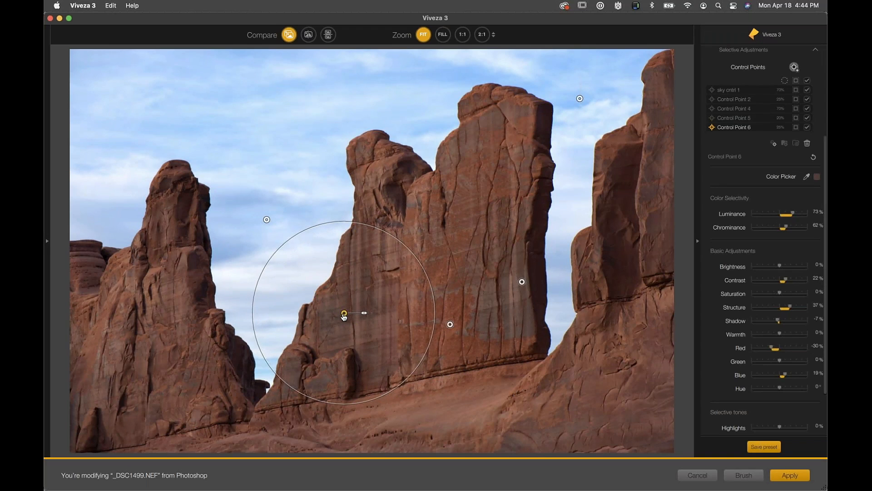
drag(344, 317, 189, 380)
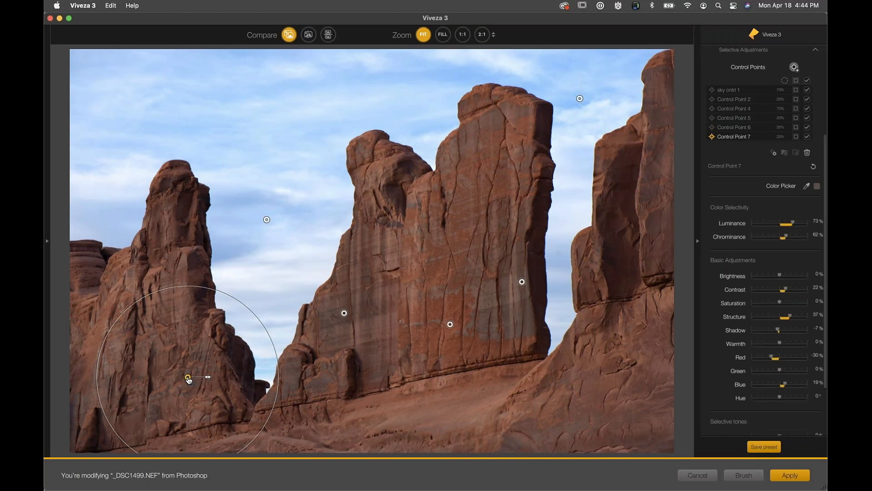
drag(189, 380, 662, 224)
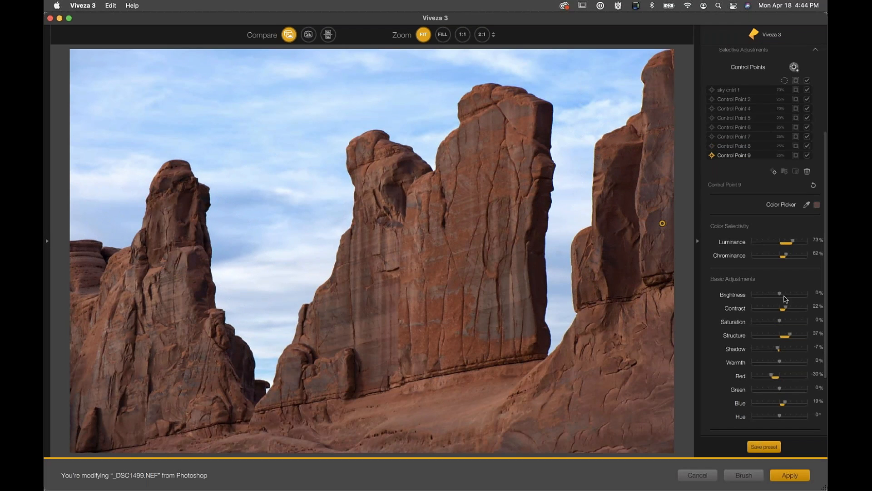
drag(781, 295, 775, 295)
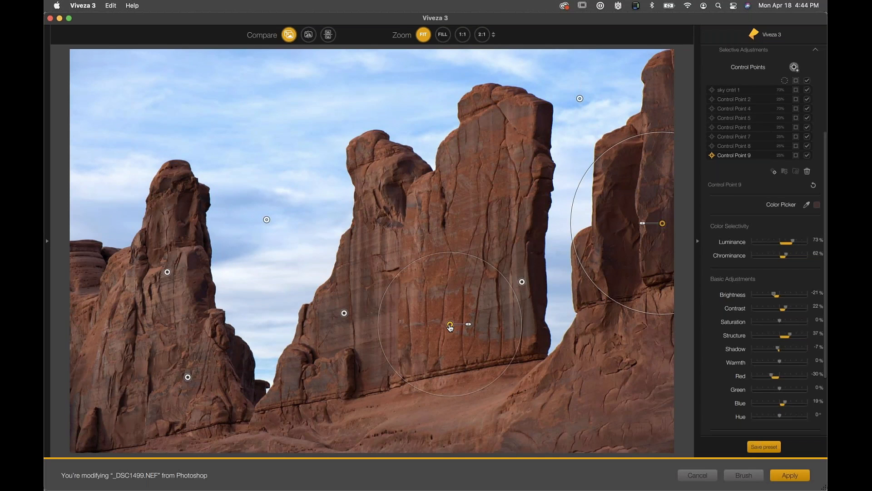
Duplicate Control Point 5 onto the central rock's top, the left formation and the foreground, and copy the far-right point to the lower-right slope with a larger radius.
drag(450, 326, 108, 312)
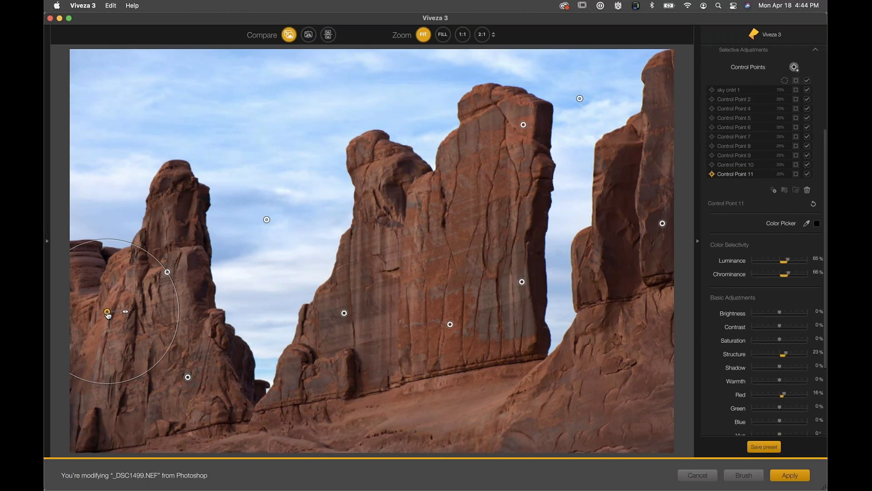
drag(108, 313, 410, 402)
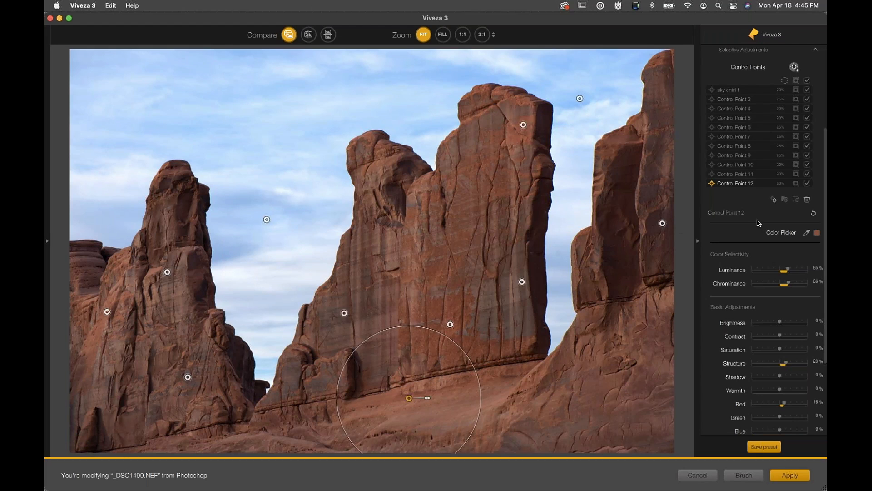
drag(663, 224, 645, 437)
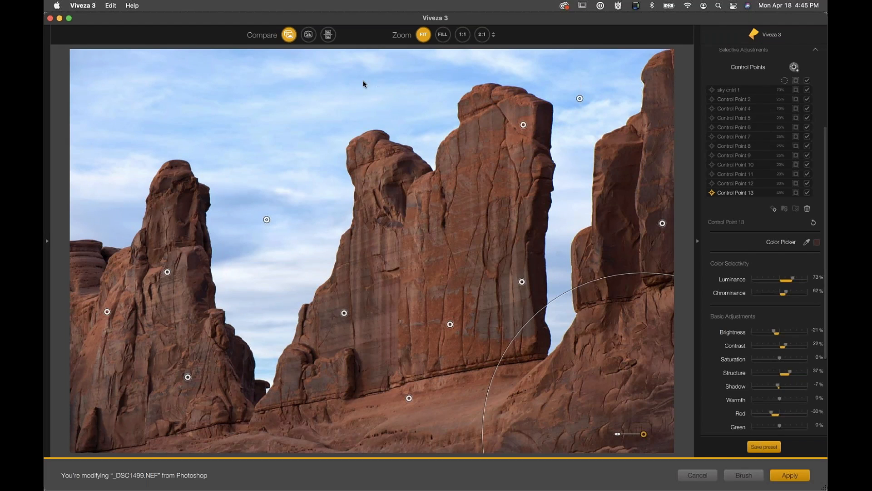
Compare the original and edited images stacked and side by side, and return to the single-image view with the presets hidden.
click(329, 35)
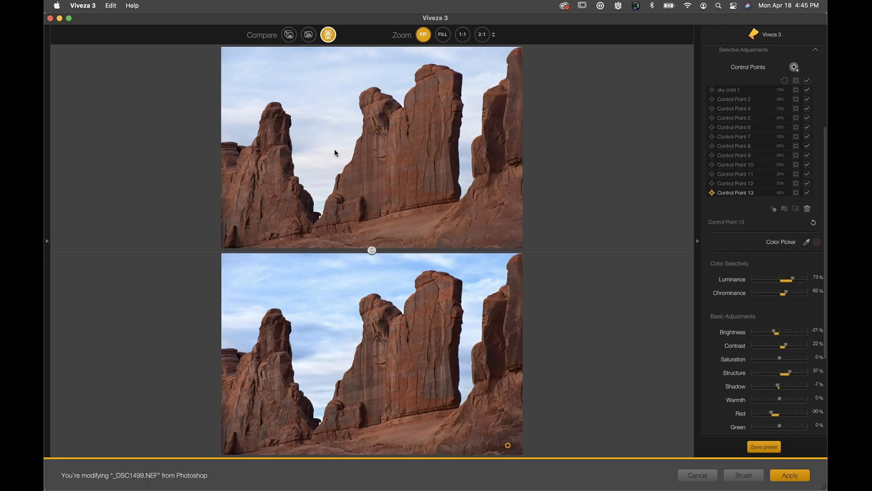
click(372, 250)
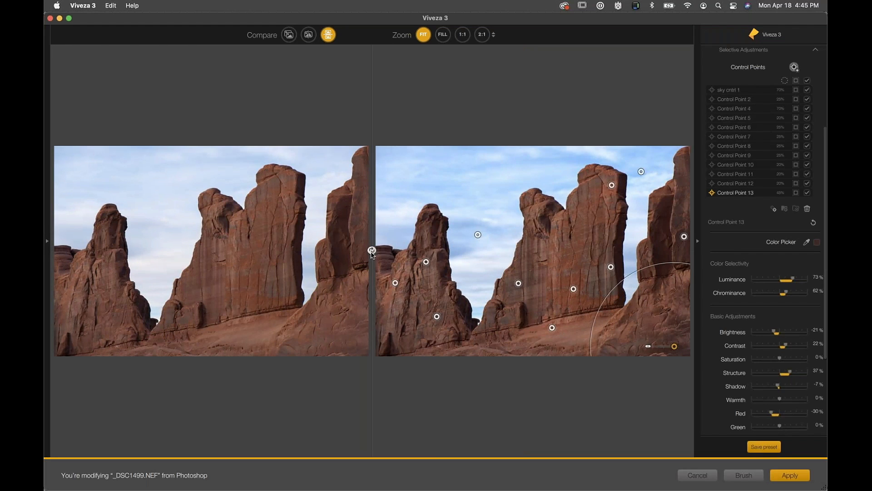
key(Tab)
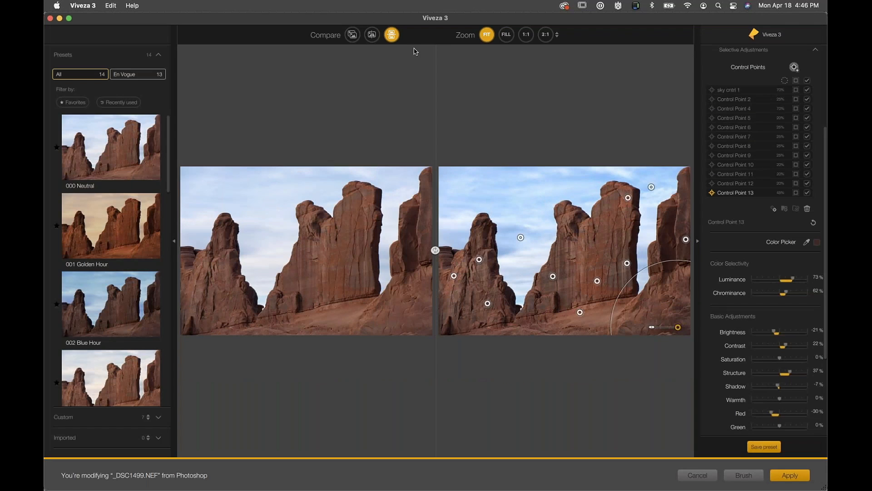
click(353, 34)
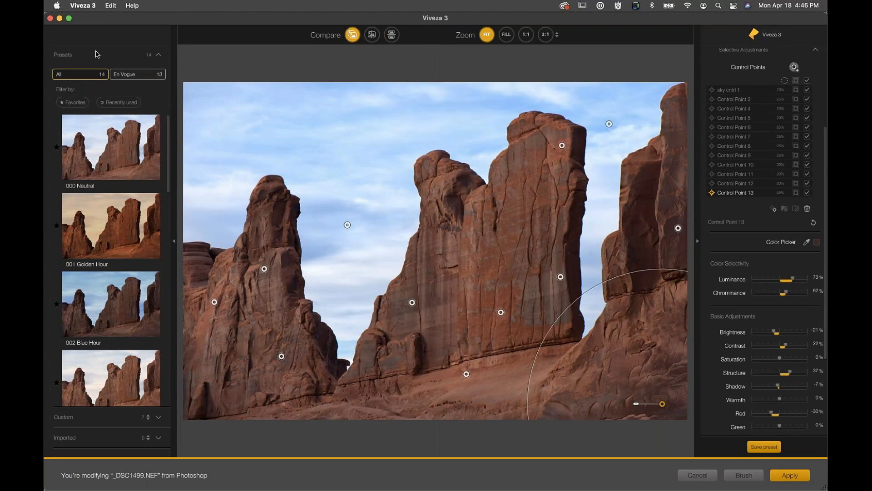
click(175, 244)
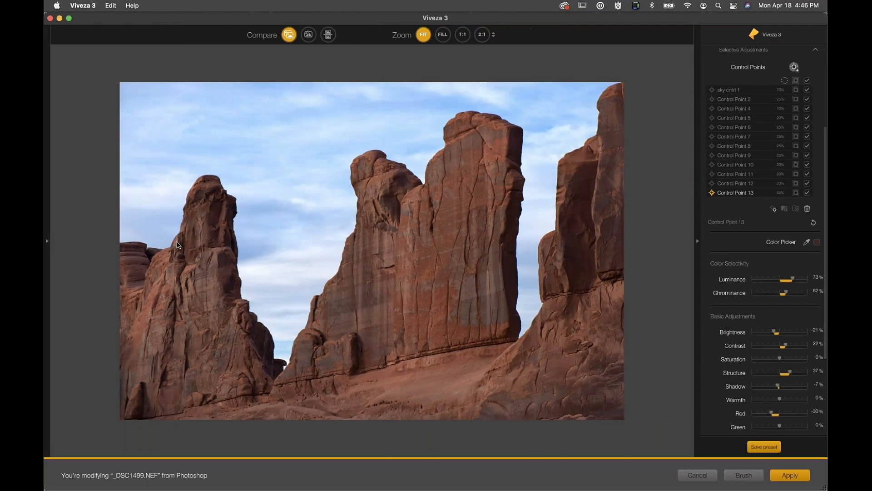
Add a control point at the bottom edge of the foreground and set its Brightness to -14% and Contrast to 48%.
click(794, 67)
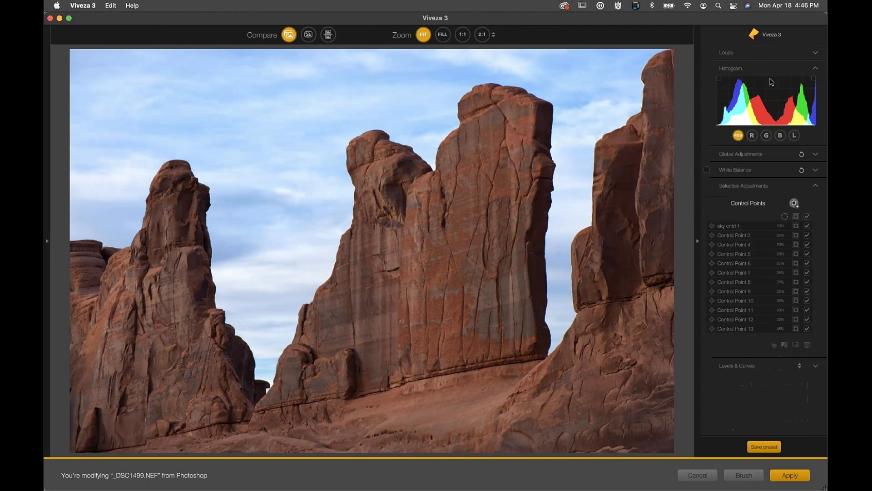
mouse_move(350, 435)
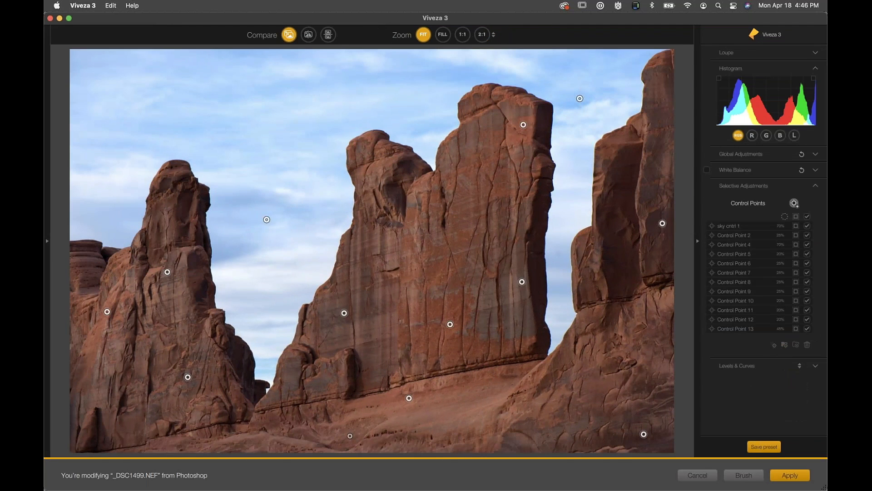
click(274, 450)
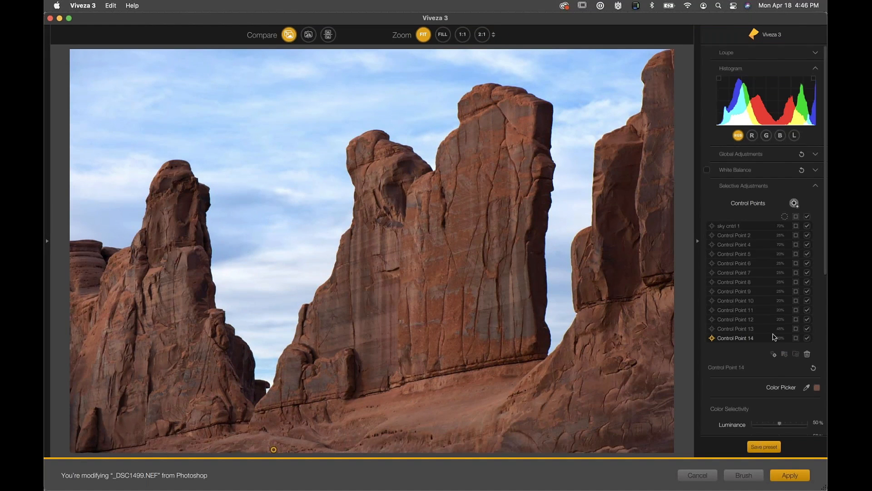
scroll(774, 376, down, 5)
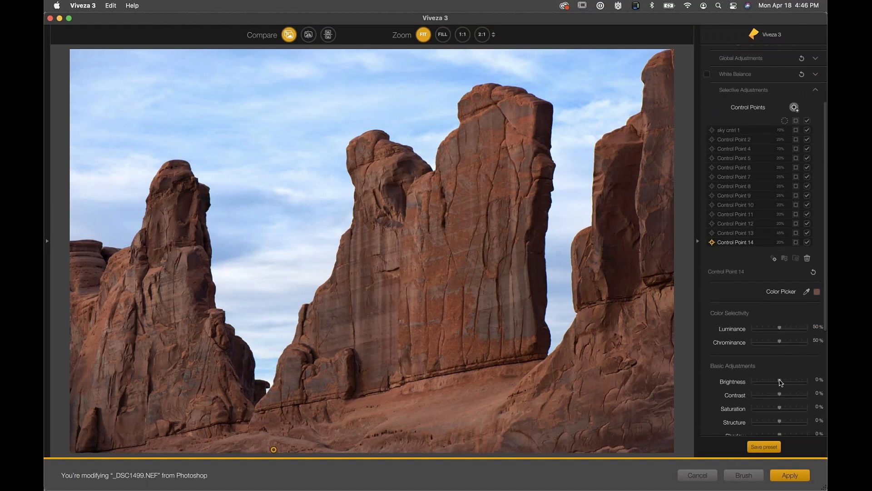
drag(780, 382, 793, 396)
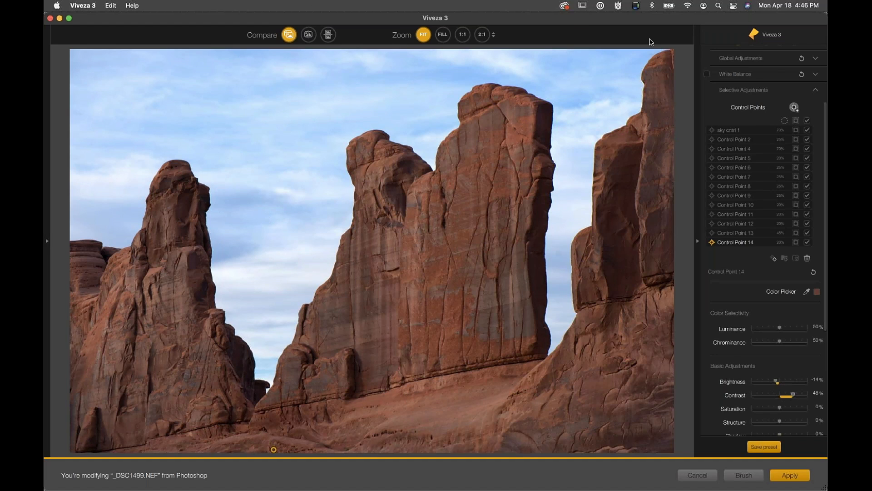
Apply the Viveza 3 edits to the red rock image and switch to goldengate_mini_DAH7989-Pano.psd in Photoshop.
click(790, 477)
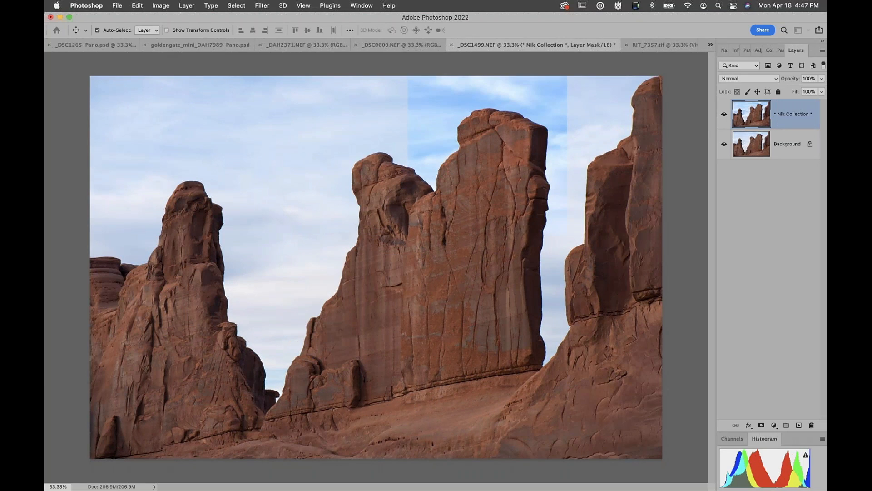
click(413, 45)
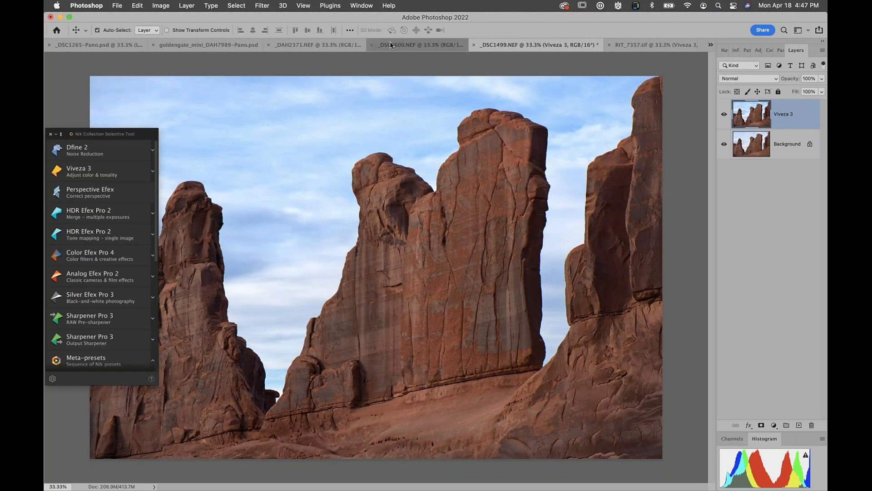
click(323, 43)
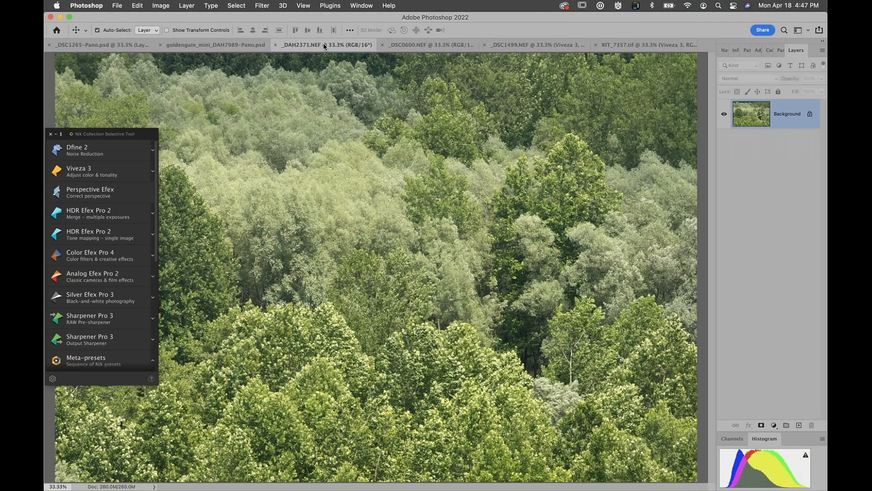
click(230, 45)
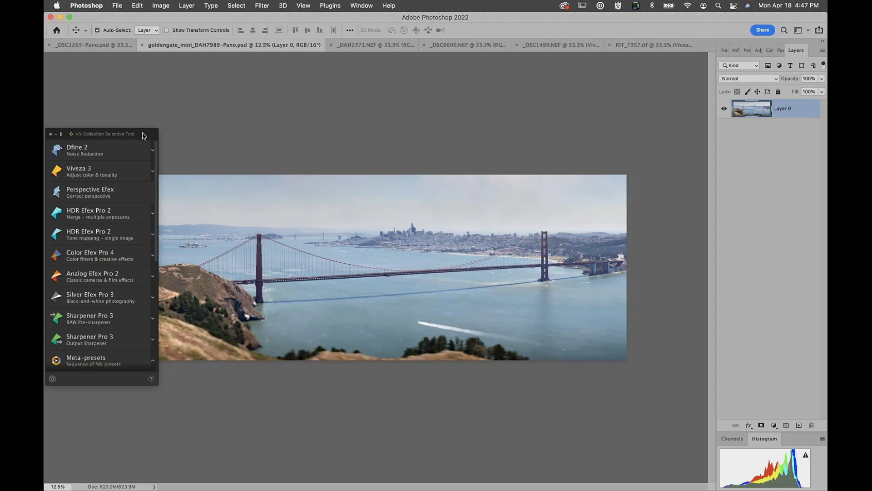
Move the Nik Collection Selective Tool off the panorama, open the image in Viveza 3 and hide the presets.
drag(144, 133, 186, 394)
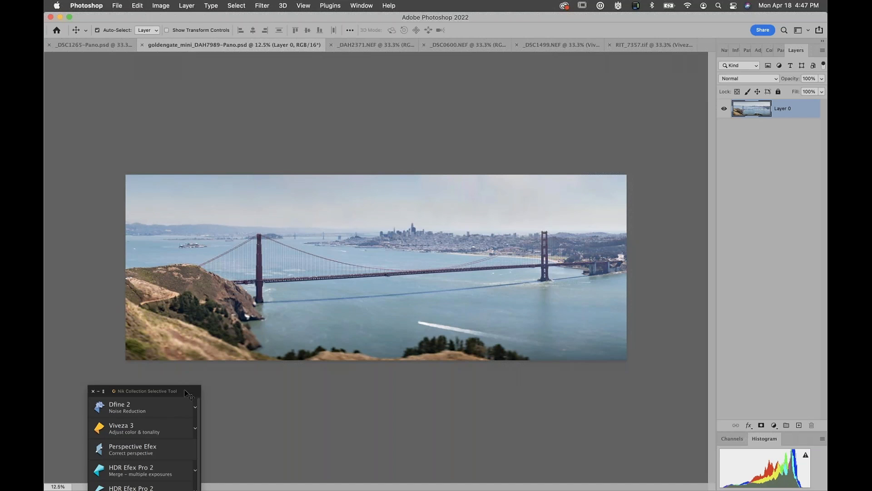
drag(187, 392, 167, 119)
click(113, 159)
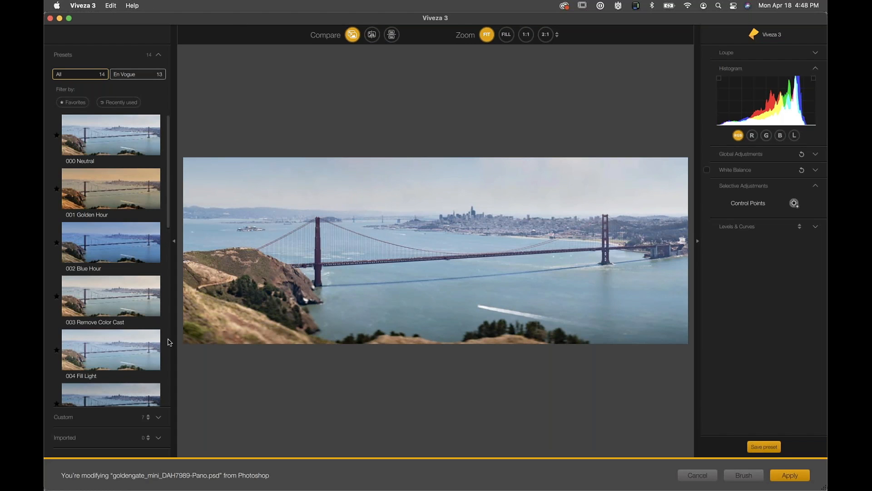
click(174, 241)
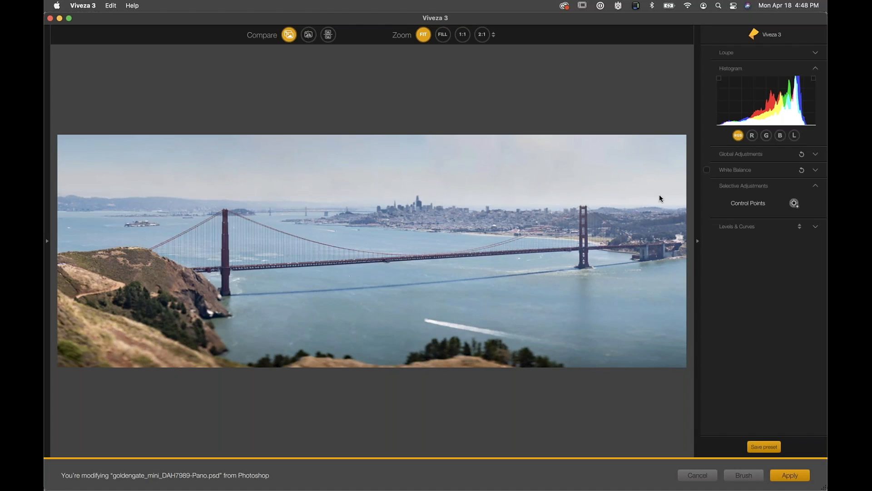
Add a control point on the dry grass slope in the lower-left foreground of the panorama.
click(794, 204)
click(120, 343)
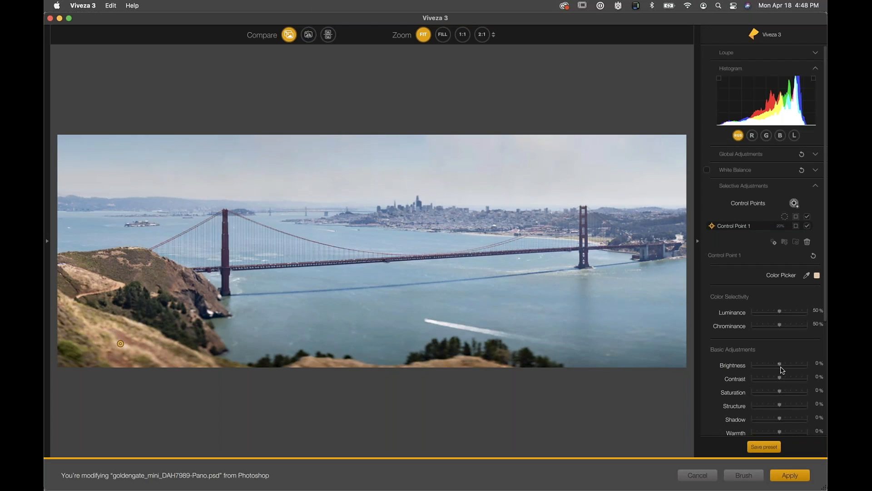
scroll(781, 368, down, 5)
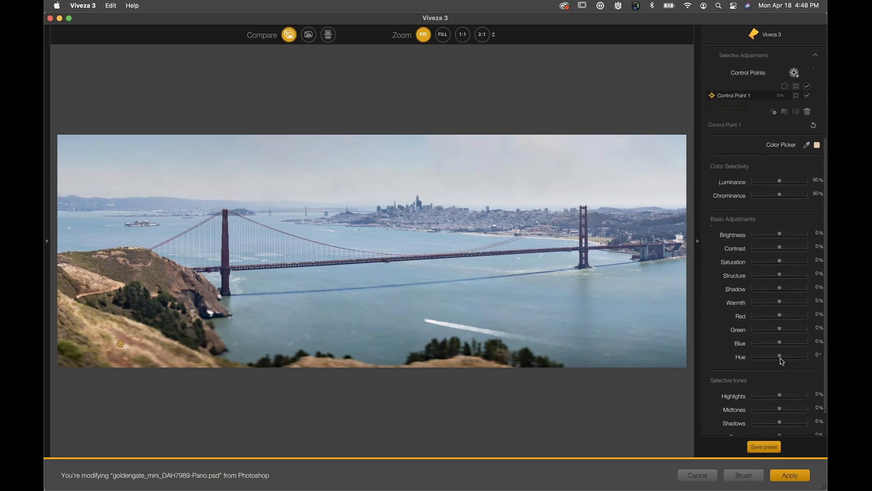
scroll(781, 362, down, 2)
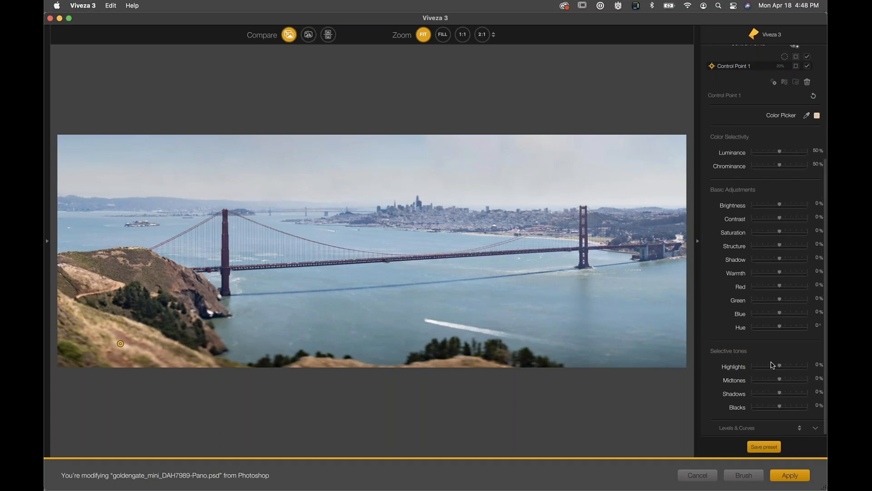
Try Highlights at -54% and Brightness at -96% on the grass control point, resetting each one.
drag(779, 366, 767, 369)
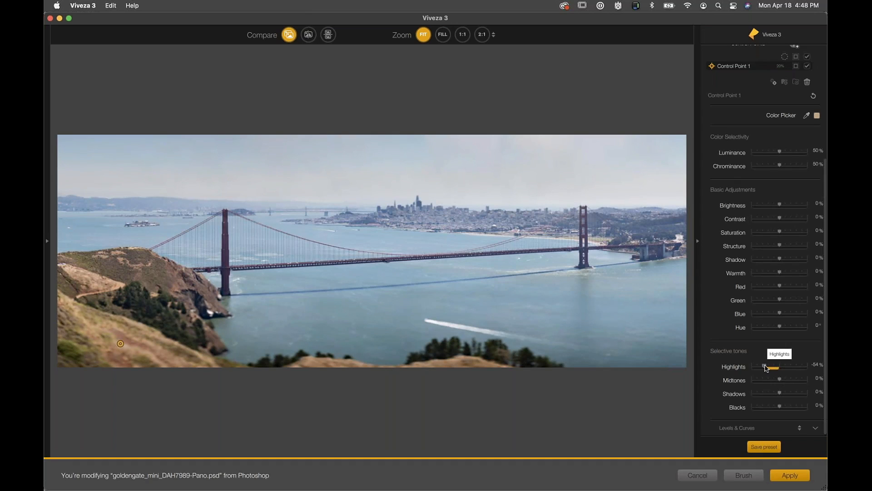
double_click(767, 368)
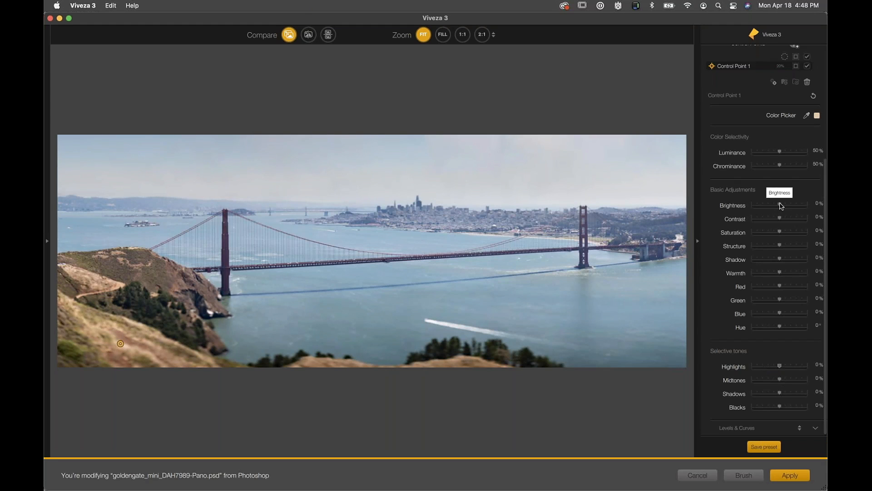
drag(781, 205, 755, 209)
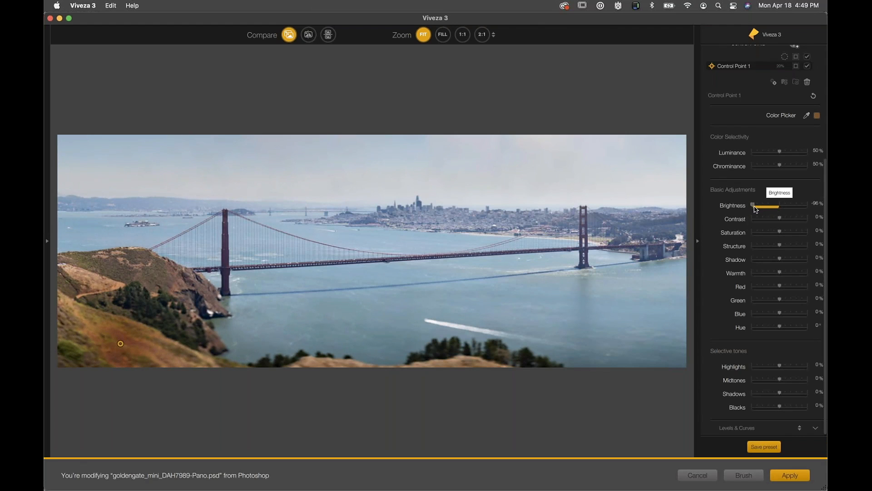
double_click(753, 206)
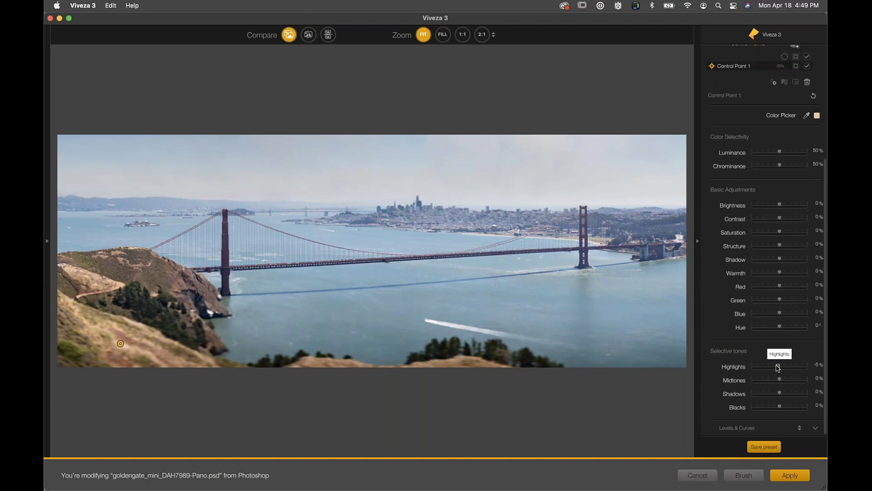
Set the grass control point's Highlights to -60% and Midtones to -29%, and deselect the point.
mouse_move(776, 366)
mouse_down()
mouse_move(761, 367)
mouse_move(772, 381)
mouse_up()
mouse_move(120, 346)
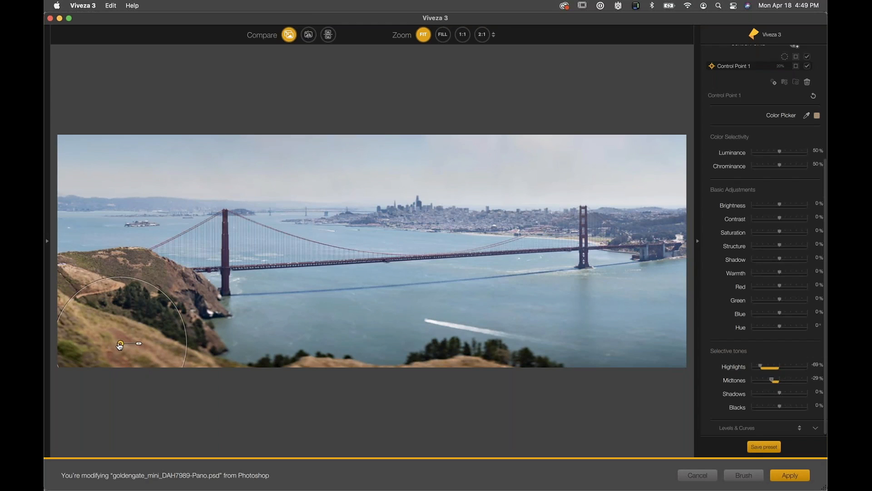
drag(121, 345, 120, 347)
drag(760, 367, 764, 367)
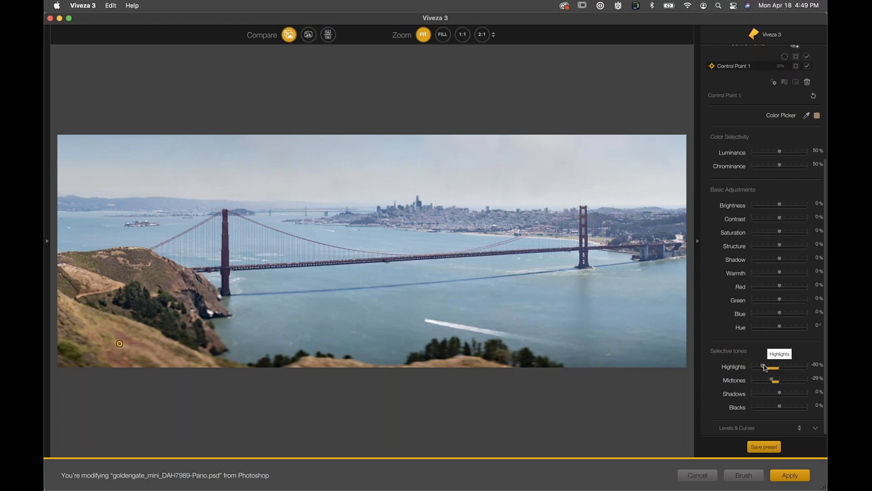
click(413, 382)
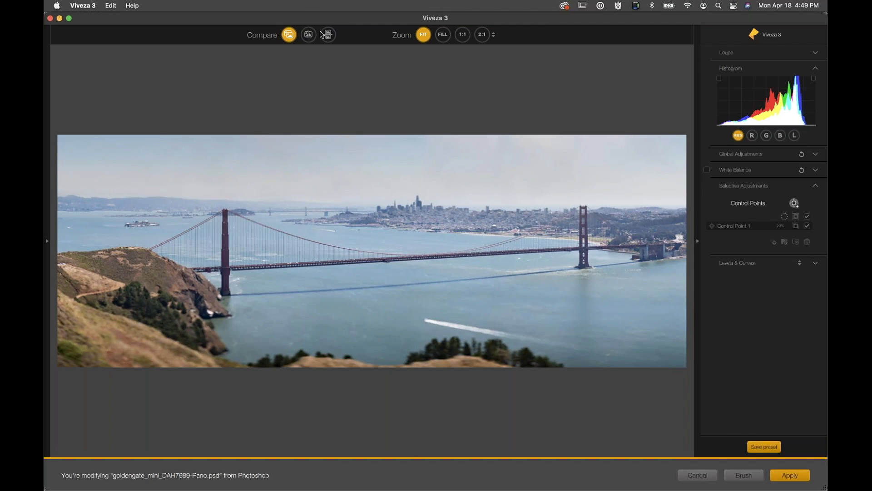
click(289, 35)
Add a control point on the headland hilltop beside the bridge and reduce its size to 17%.
click(794, 202)
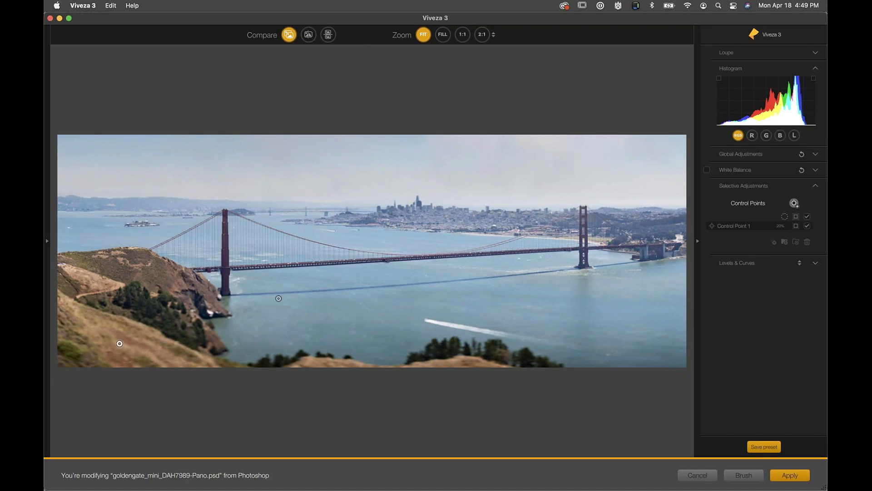
click(130, 258)
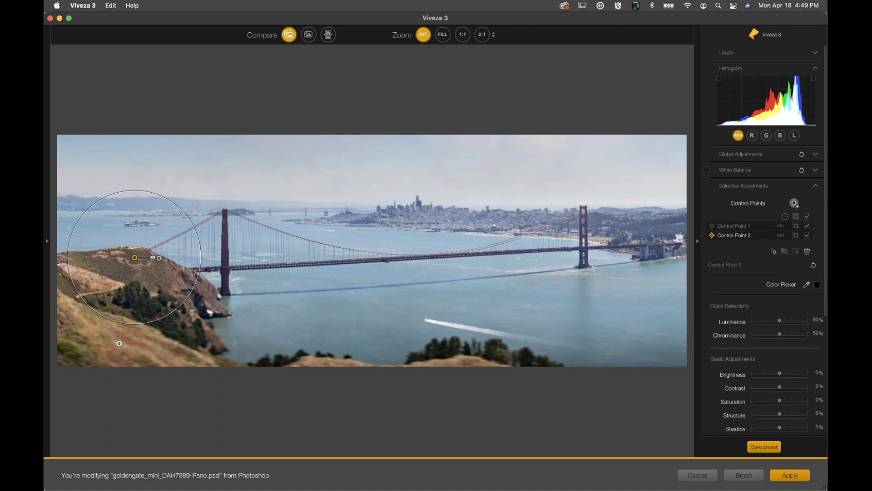
drag(154, 258, 153, 258)
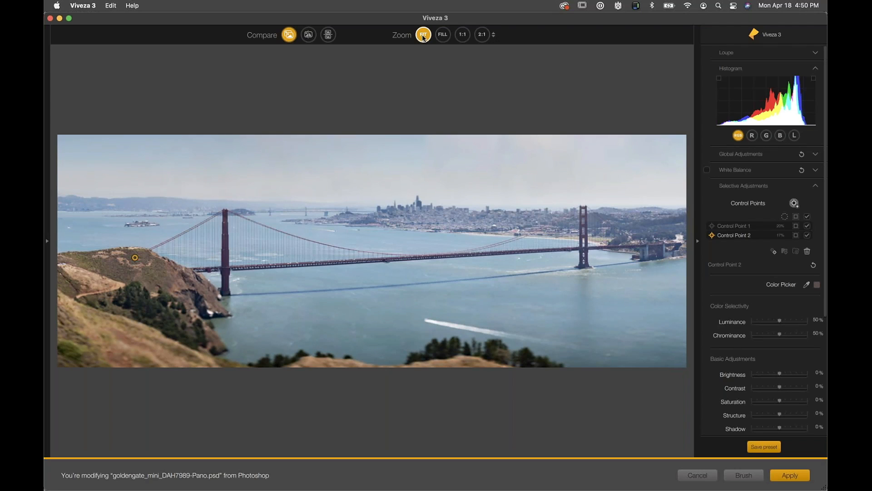
Examine the headland and nearby bridge tower at the Fill, 1:1 and 1:4 zoom levels, and return to Fill.
click(444, 37)
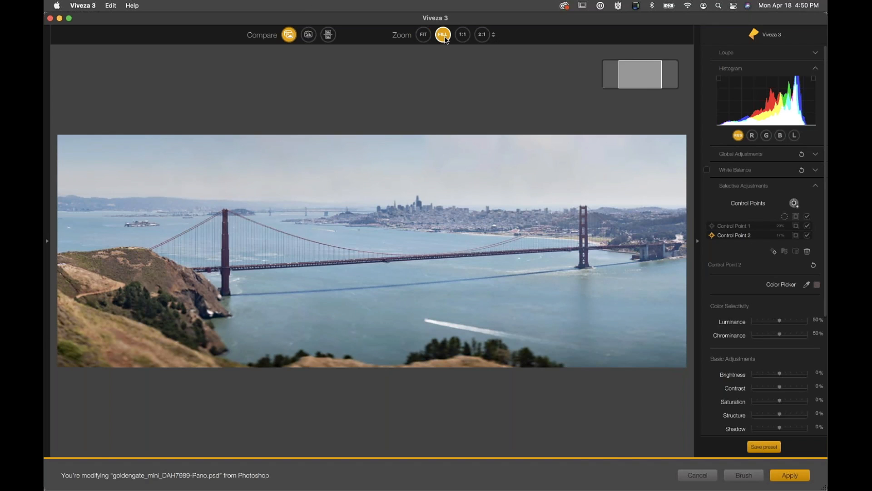
drag(654, 75, 618, 75)
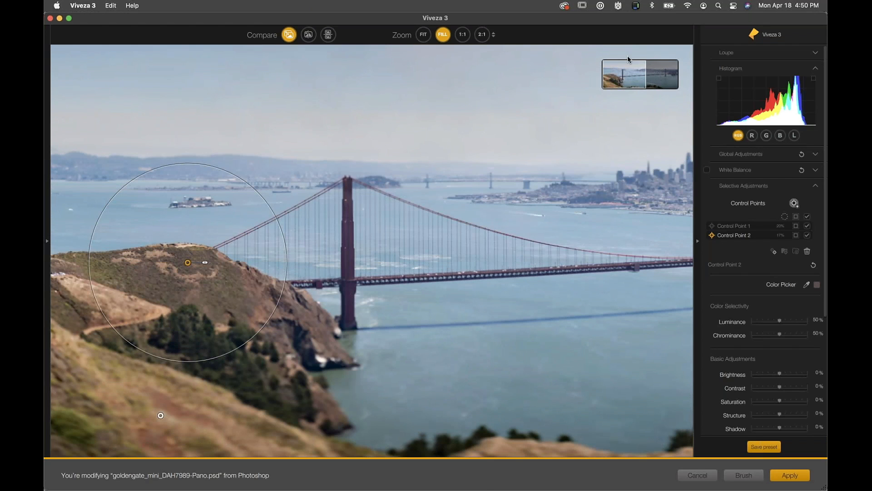
drag(618, 78, 568, 83)
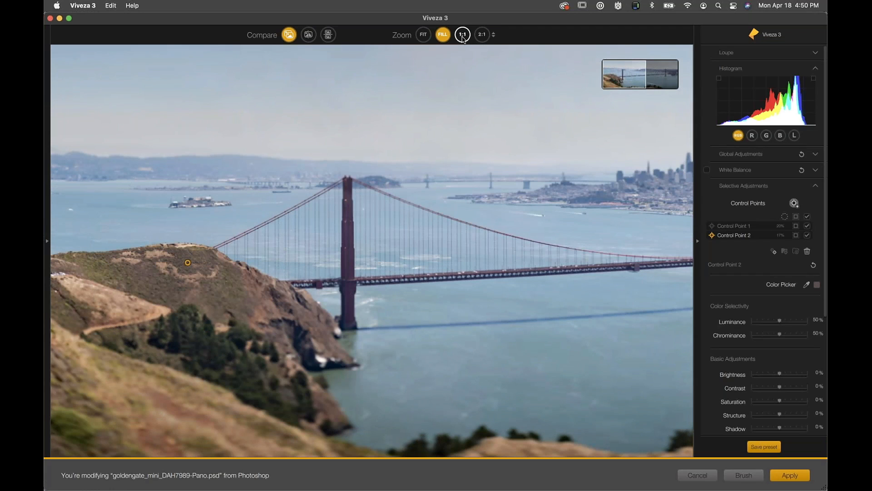
click(463, 35)
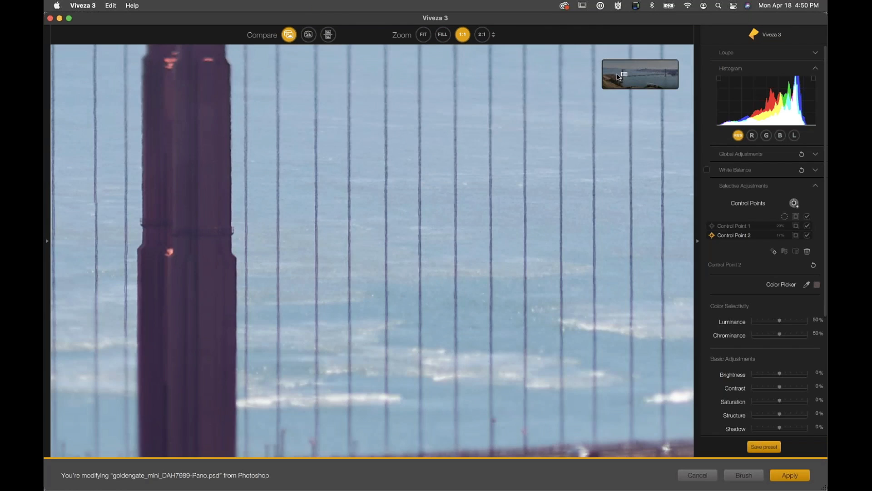
drag(619, 77, 607, 78)
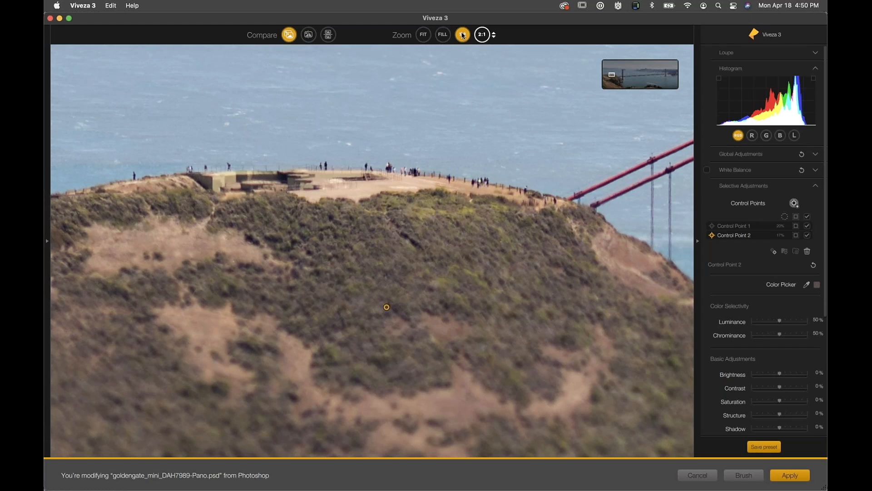
click(494, 35)
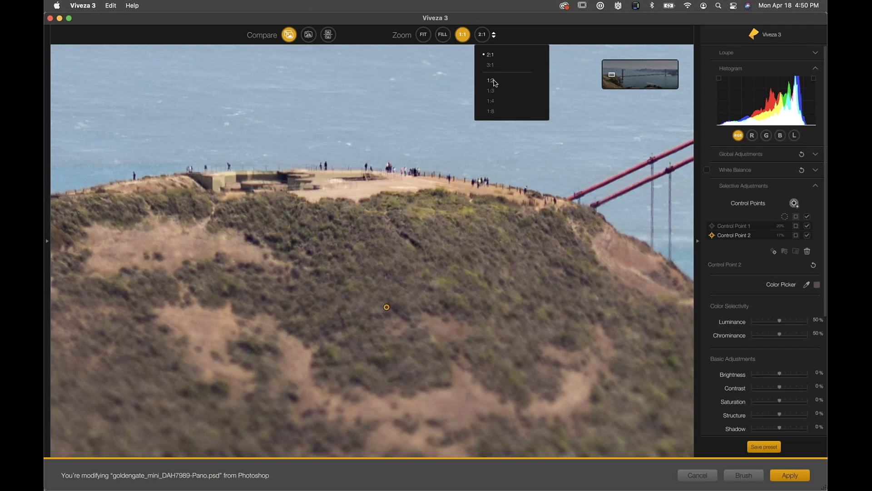
click(494, 102)
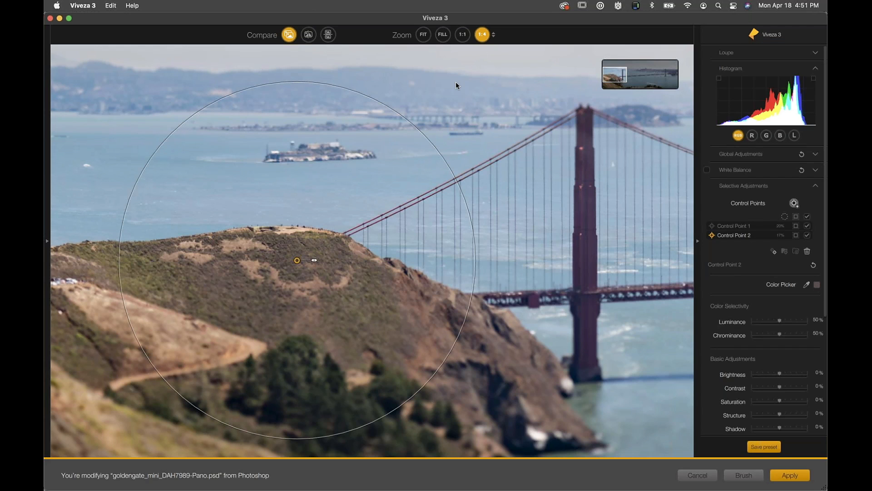
key(super+minus)
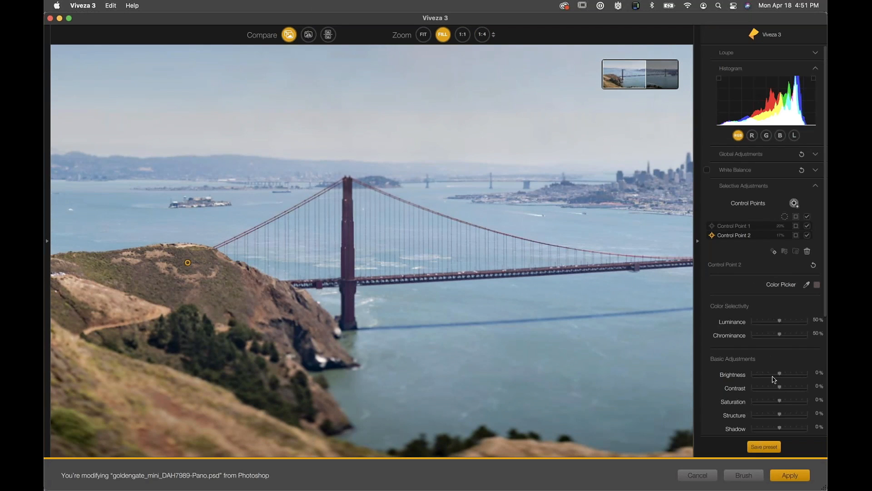
Set the headland control point's Structure to 45% and raise its Warmth slightly.
scroll(779, 400, down, 3)
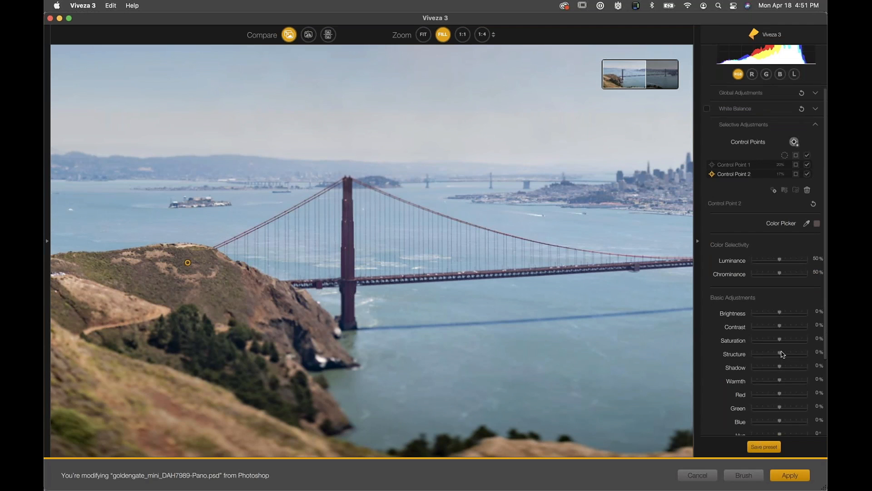
drag(780, 354, 792, 355)
scroll(783, 390, down, 3)
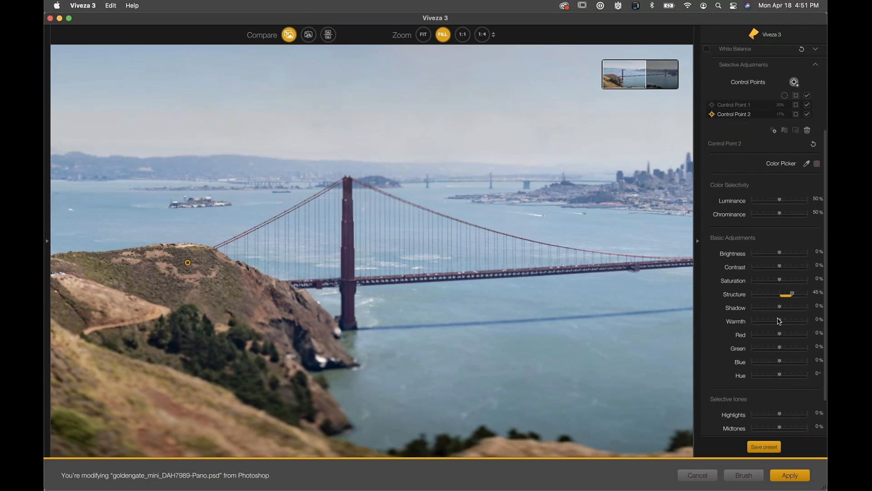
drag(779, 319, 785, 317)
Add a control point on the near bridge tower and reduce its size to 18%.
click(794, 83)
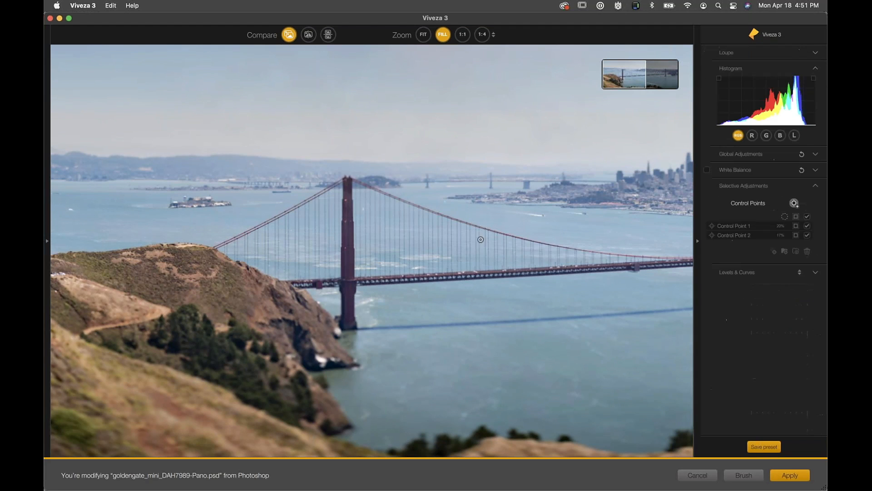
click(350, 271)
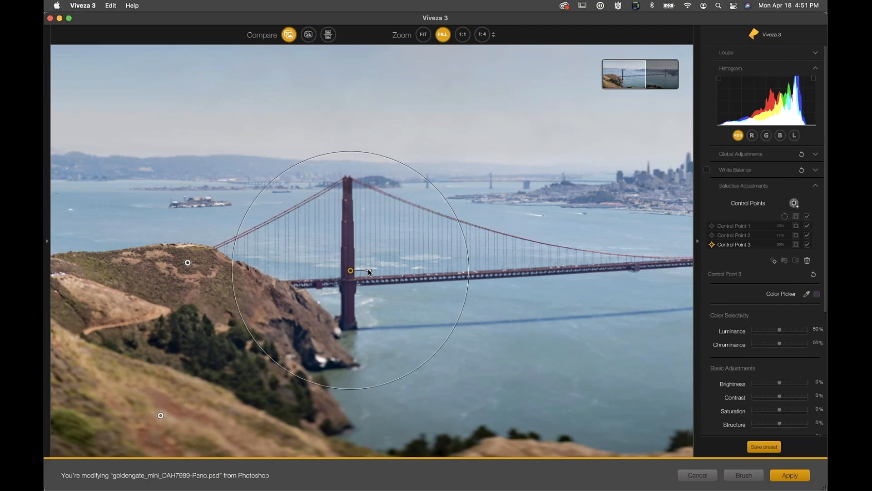
drag(369, 272, 370, 274)
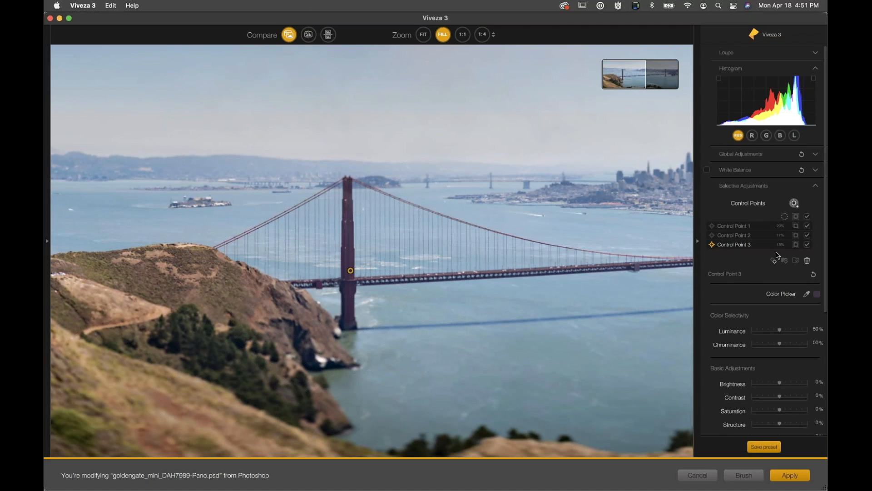
Set the near tower control point's Contrast to 26%, Red to 47% and Structure to 21%.
scroll(777, 255, down, 5)
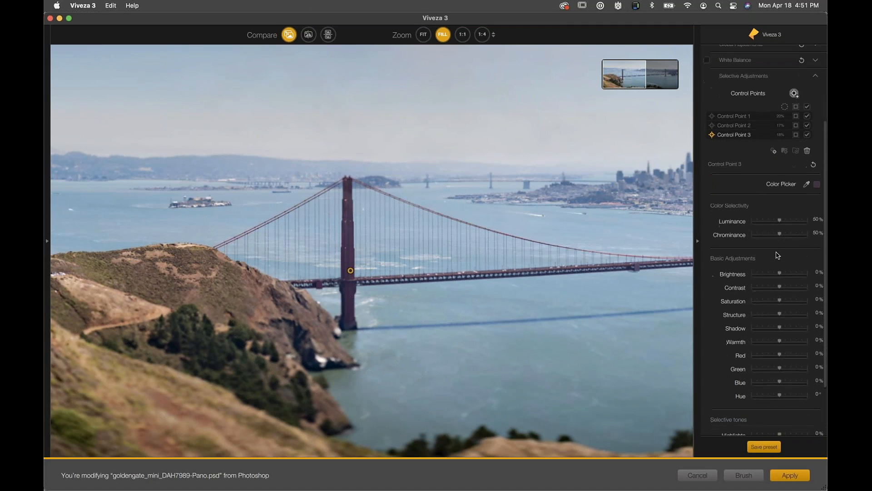
scroll(776, 255, down, 1)
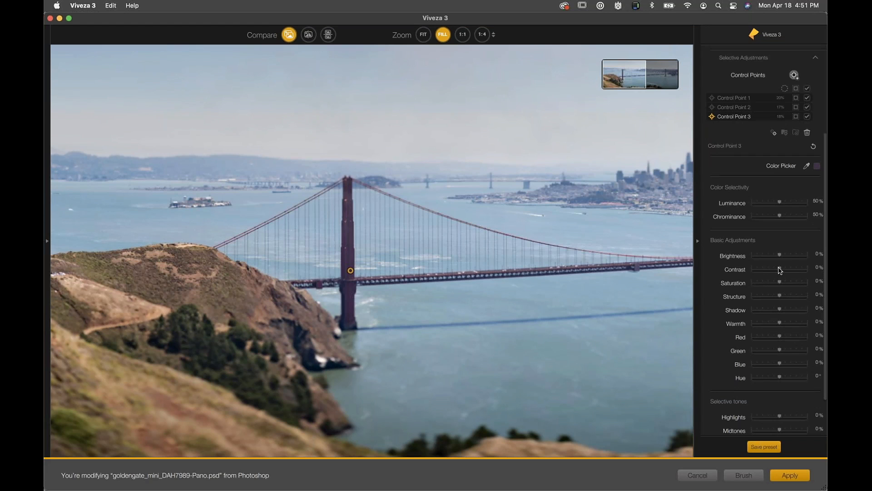
drag(780, 270, 788, 271)
drag(779, 337, 792, 335)
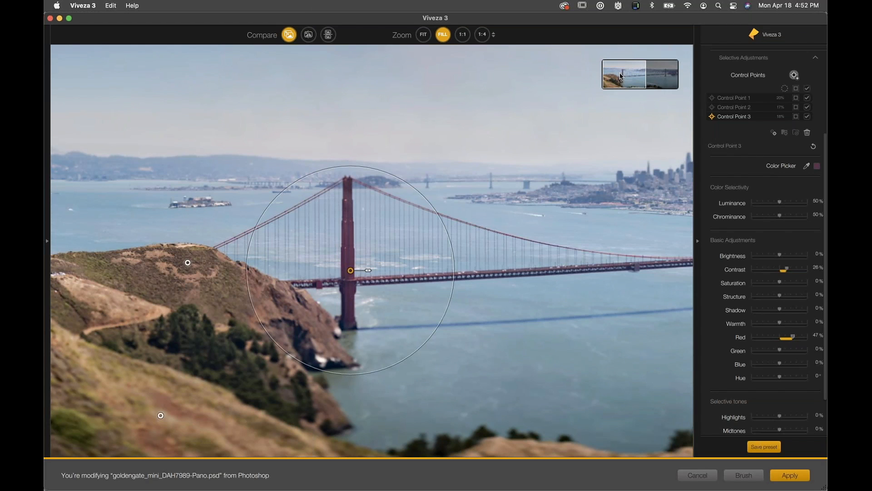
drag(628, 72, 638, 70)
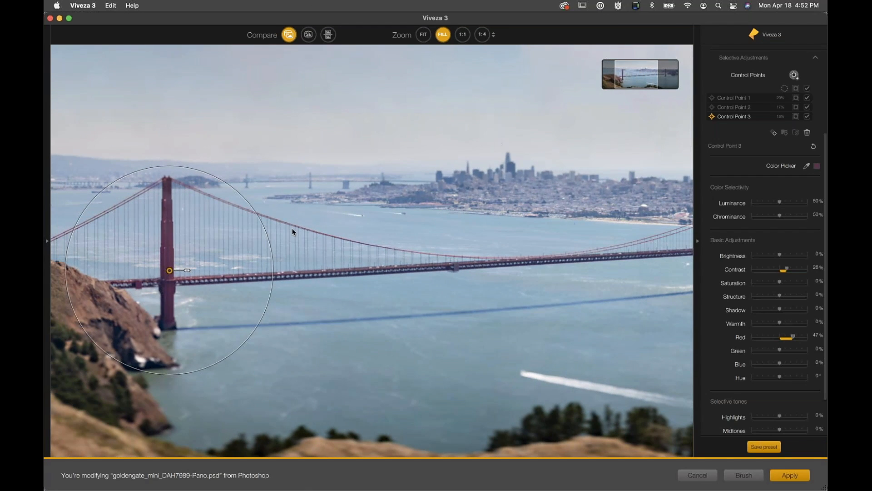
key(super+0)
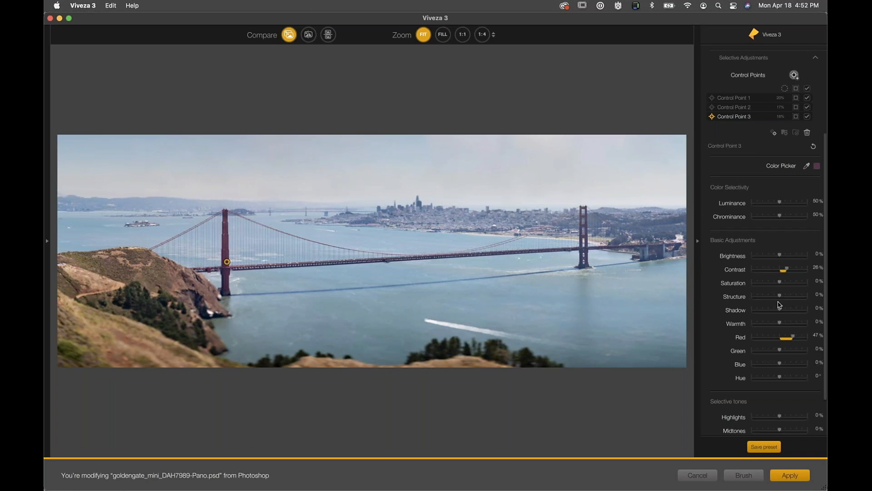
drag(780, 297, 785, 296)
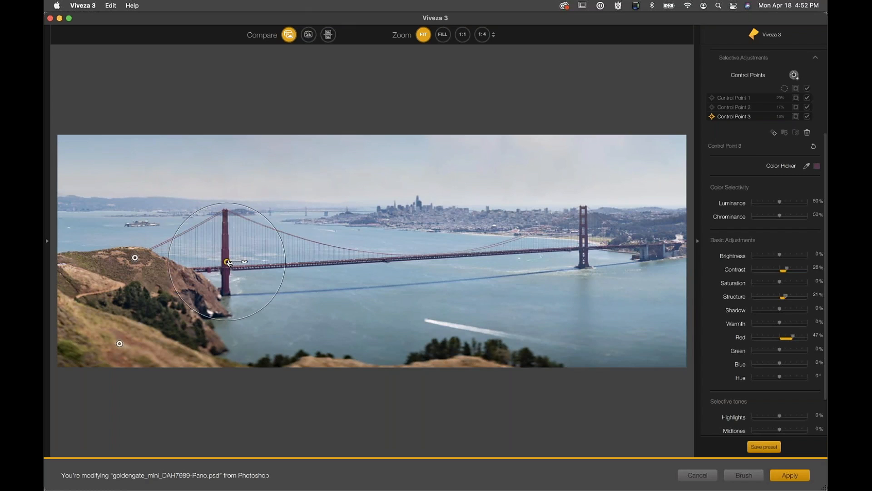
Duplicate the near tower's control point onto the far tower and add a new control point on the shoreline hills just beside it.
drag(520, 234, 585, 237)
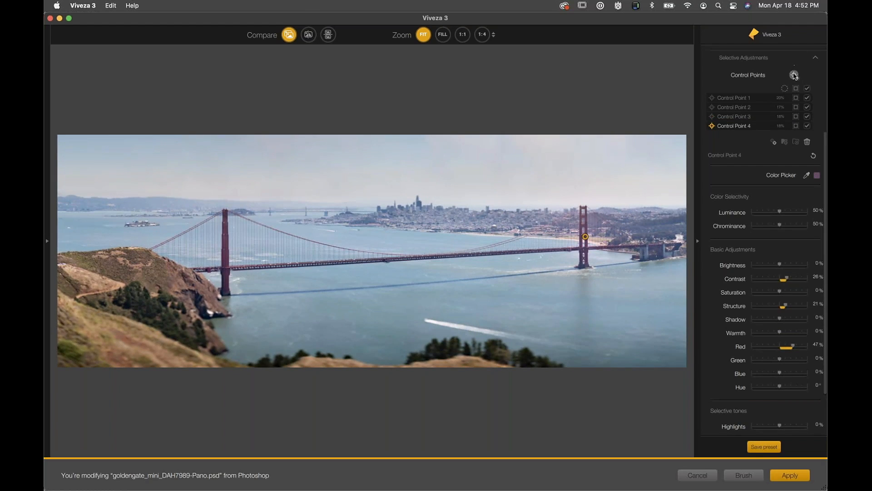
click(794, 75)
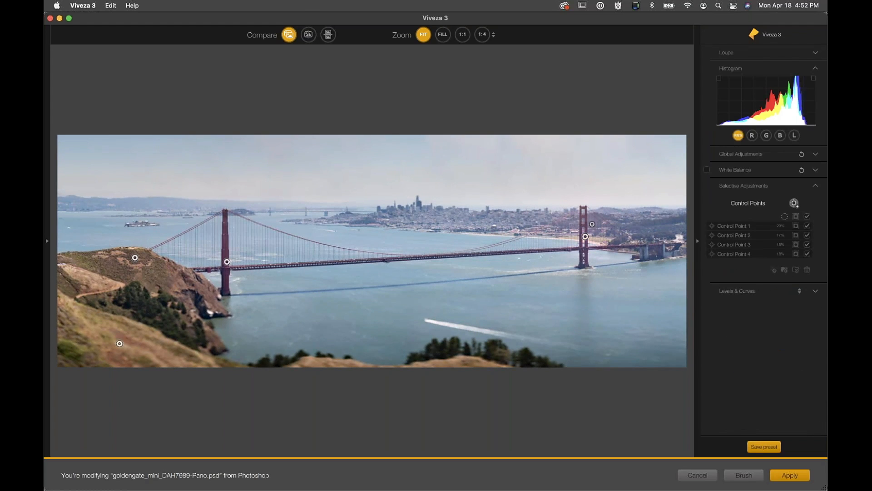
click(591, 224)
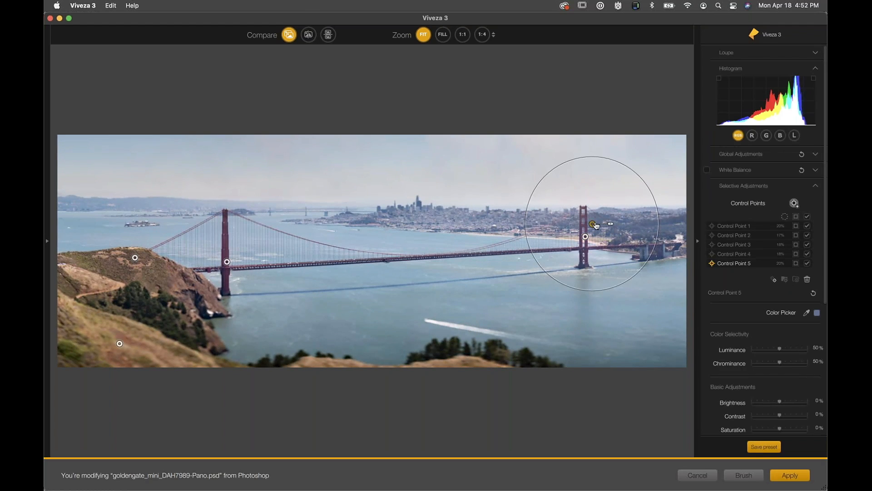
Add a control point on the open water below the bridge, enlarge it to 32% and fine-tune its position.
drag(592, 223, 593, 223)
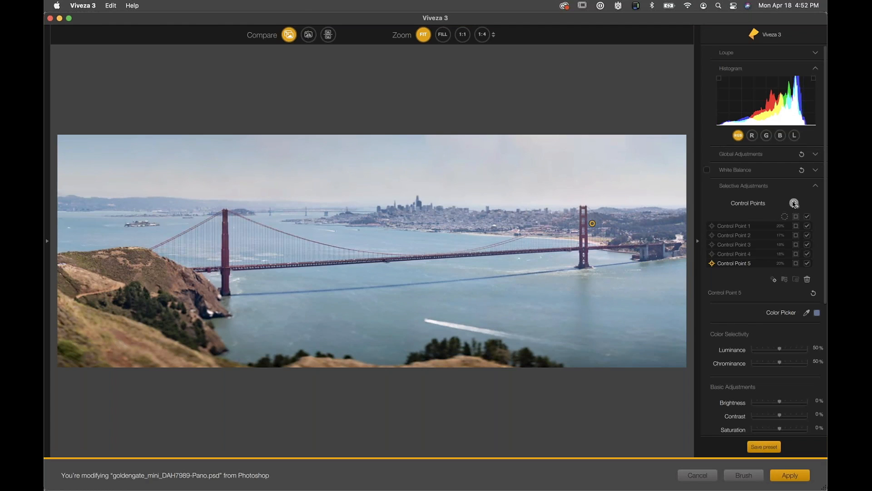
click(795, 203)
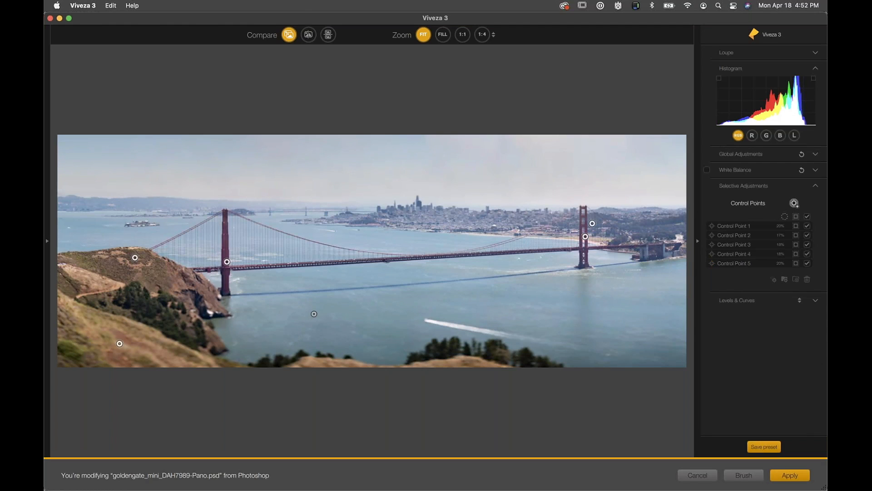
click(314, 313)
drag(314, 313, 332, 321)
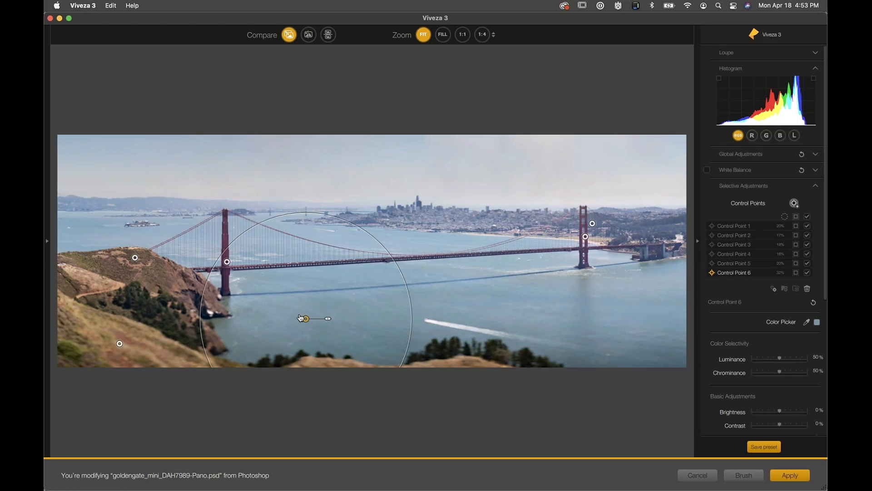
drag(306, 318, 317, 315)
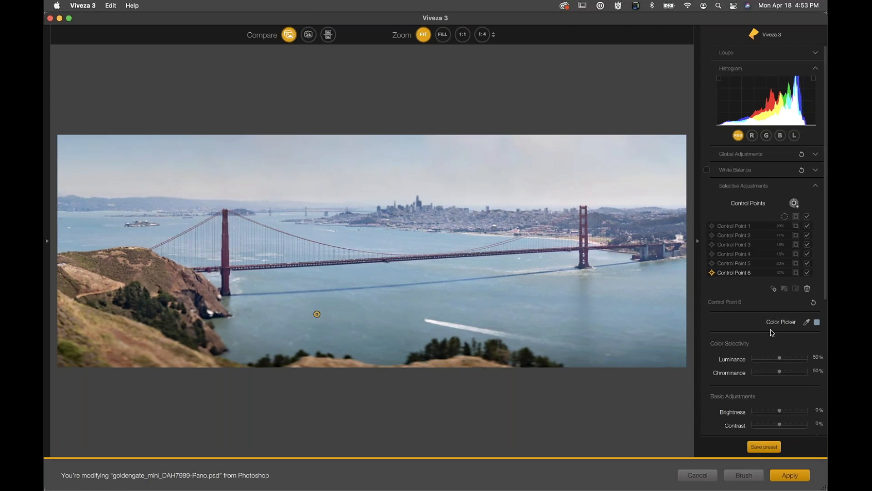
Set the water control point's Saturation to 20%, Red to -14% and Structure to 32%, and duplicate it onto the water beside the far tower.
scroll(771, 333, down, 5)
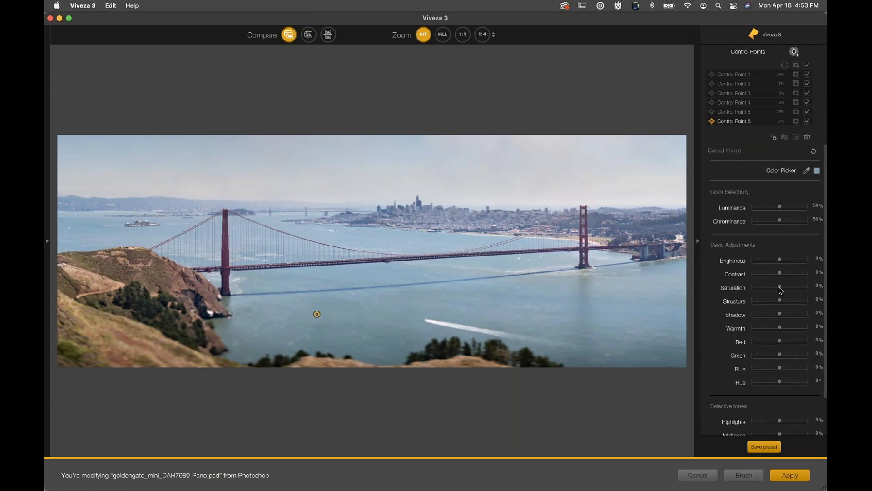
drag(780, 288, 784, 289)
drag(779, 343, 776, 344)
drag(779, 301, 827, 294)
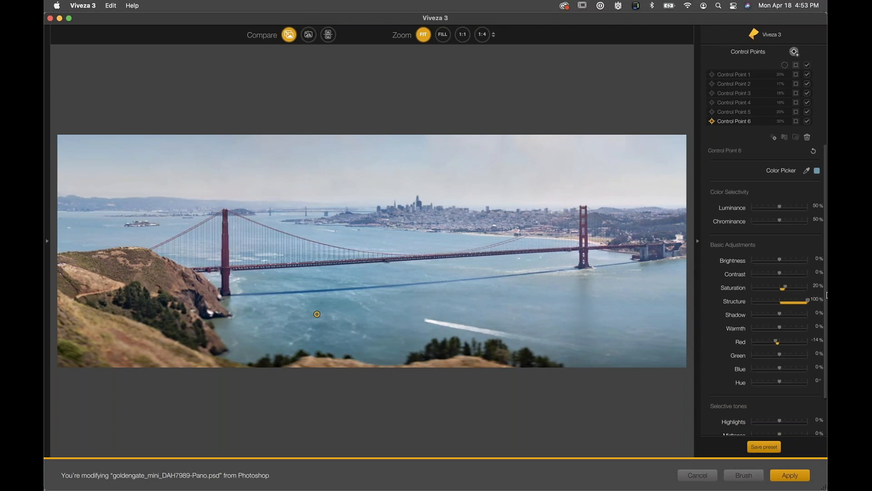
drag(826, 294, 790, 304)
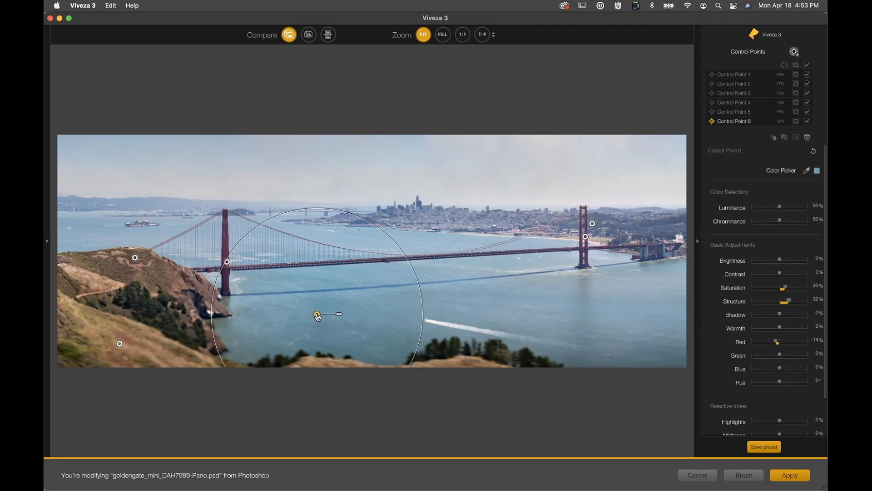
drag(317, 314, 538, 263)
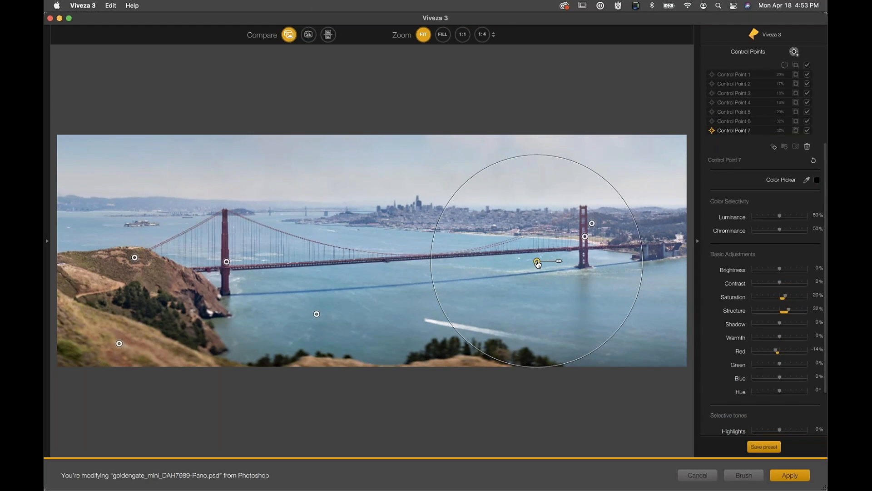
click(393, 304)
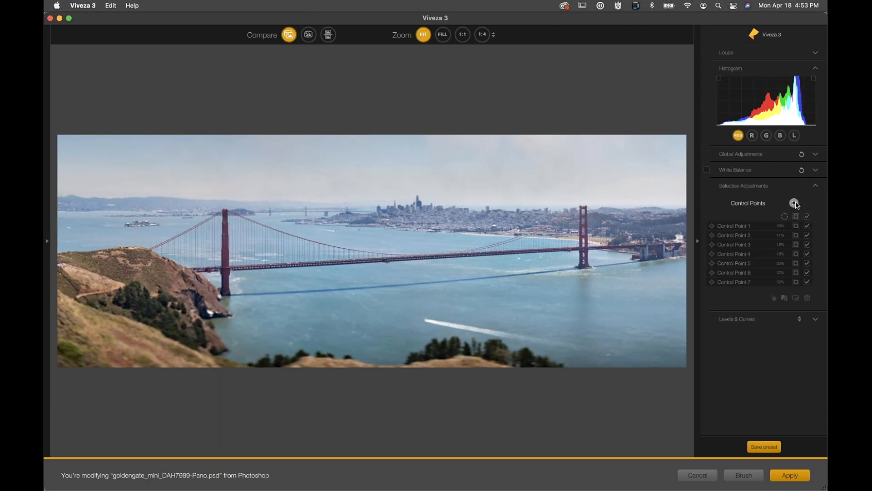
Add a control point in the upper sky above the near tower and enlarge its range to cover that side of the sky.
click(794, 203)
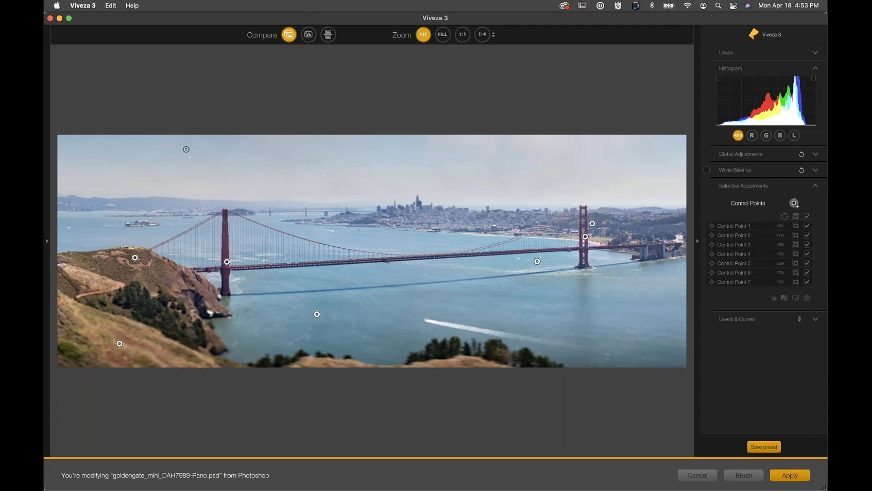
click(186, 149)
drag(202, 149, 218, 148)
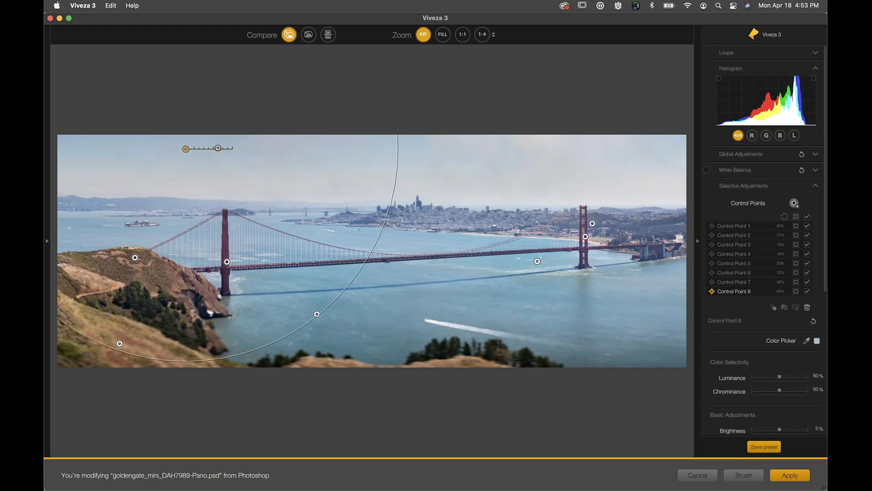
Set the upper-sky control point's Brightness to -30%, Contrast to 26% and Warmth to -12%, and move it slightly closer to the image edge.
scroll(768, 255, up, 1)
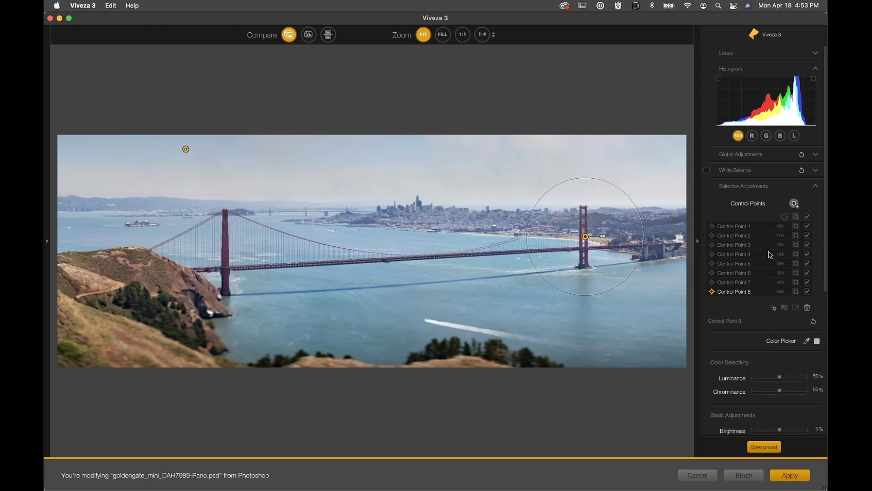
scroll(772, 250, down, 5)
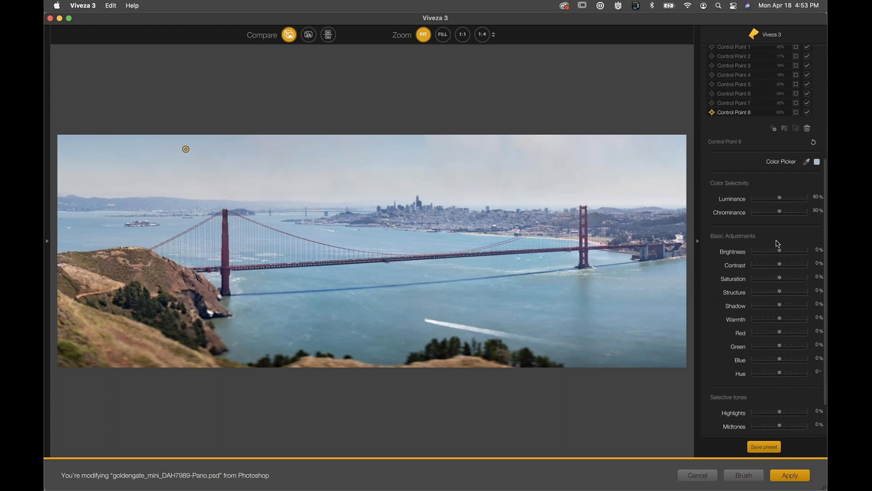
mouse_move(780, 252)
mouse_down()
mouse_move(772, 253)
mouse_move(787, 266)
mouse_up()
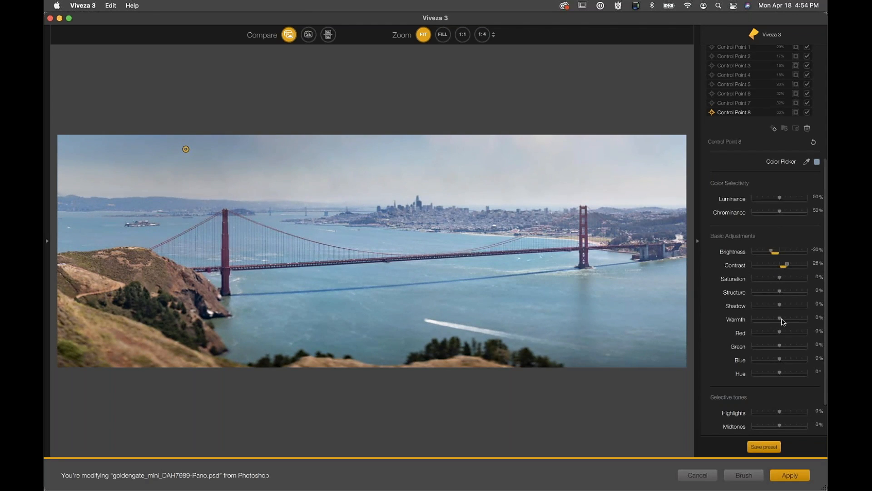
drag(780, 319, 778, 320)
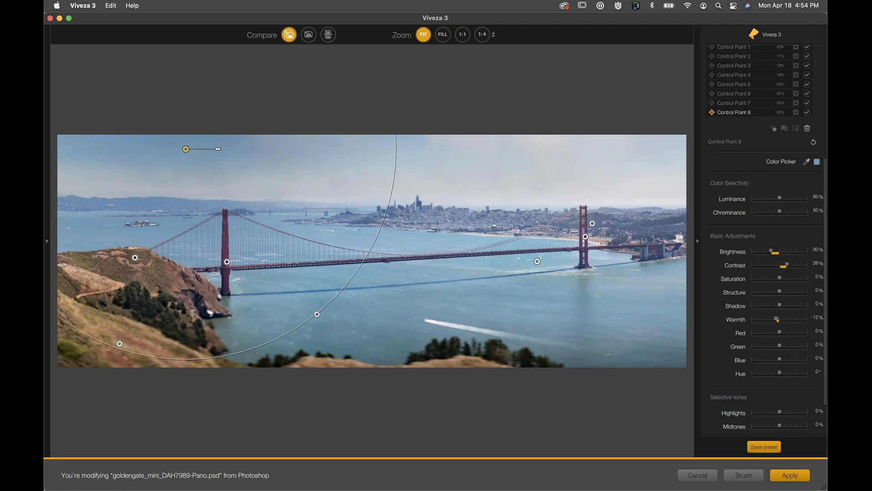
drag(186, 149, 181, 144)
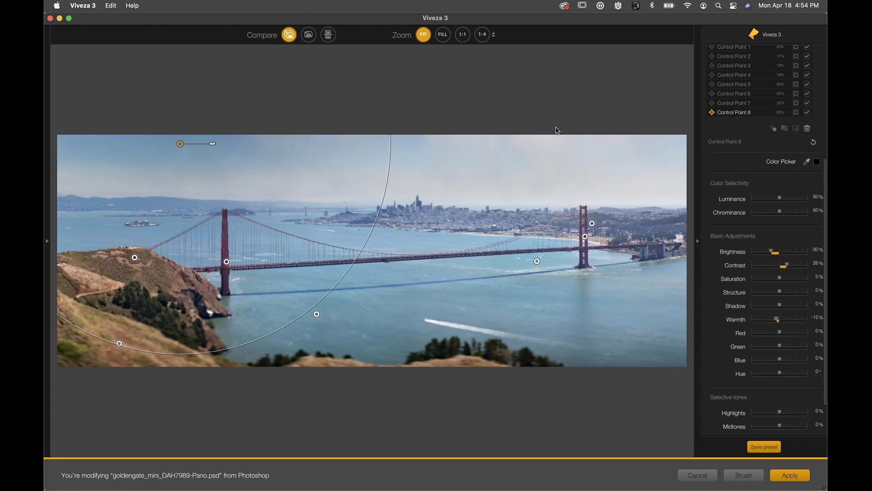
Add a neutral control point in the low sky beneath the upper-sky point, delete the accidental extra point and enlarge the neutral point's range.
scroll(794, 102, up, 3)
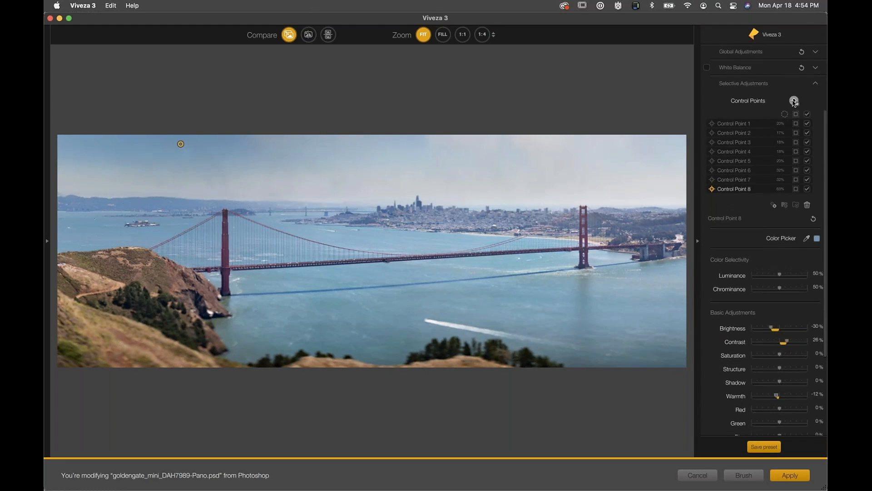
click(794, 100)
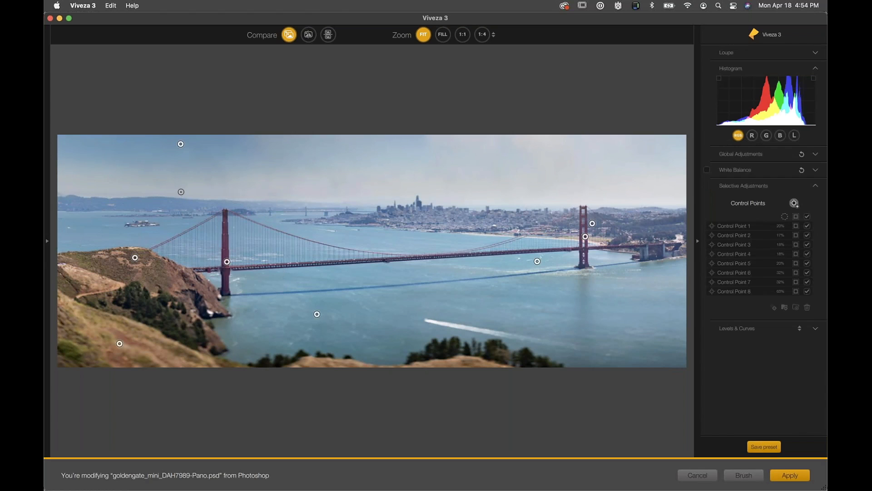
click(200, 192)
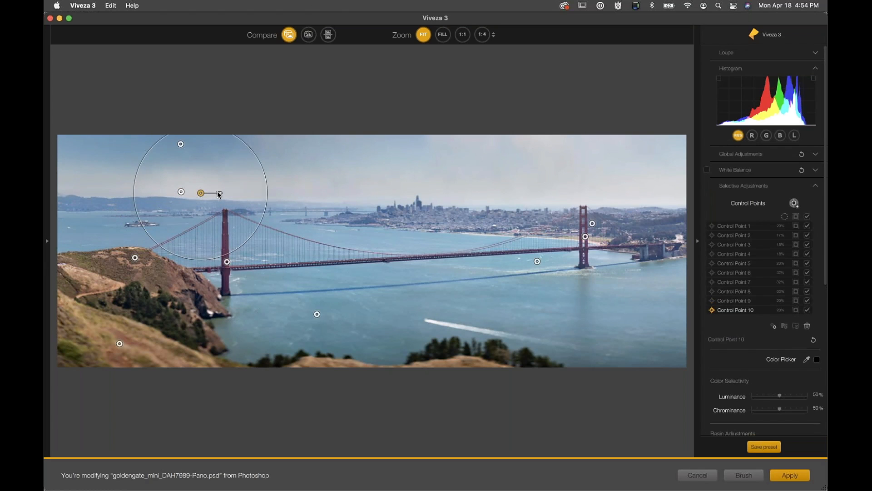
key(Delete)
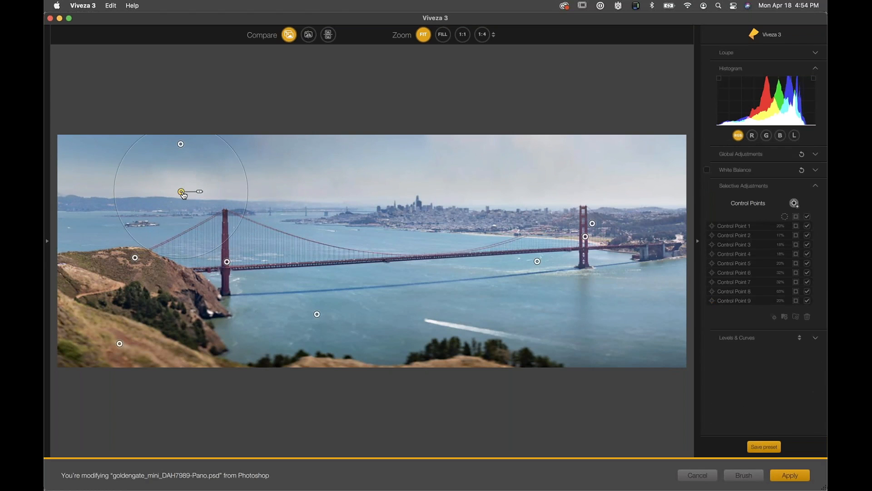
click(200, 192)
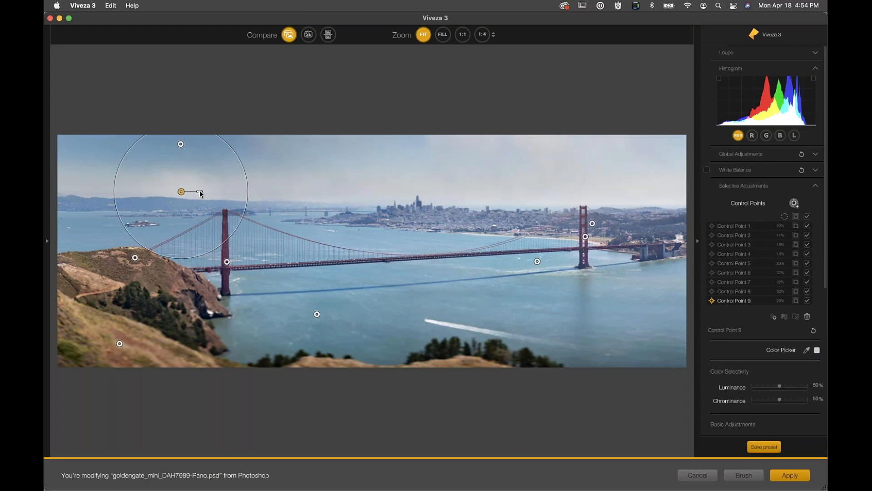
drag(200, 192, 209, 193)
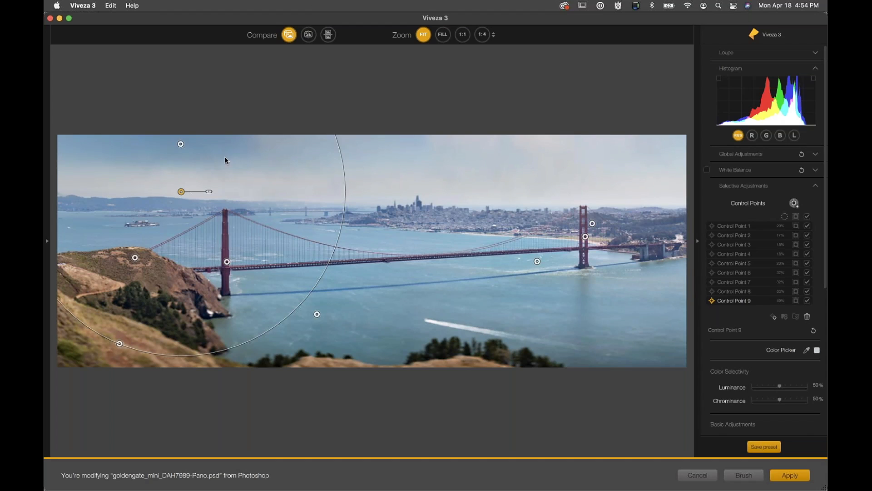
mouse_move(181, 144)
Add a control point on the distant hills beyond the near tower, enlarge it and set its Midtones to -65%.
click(794, 203)
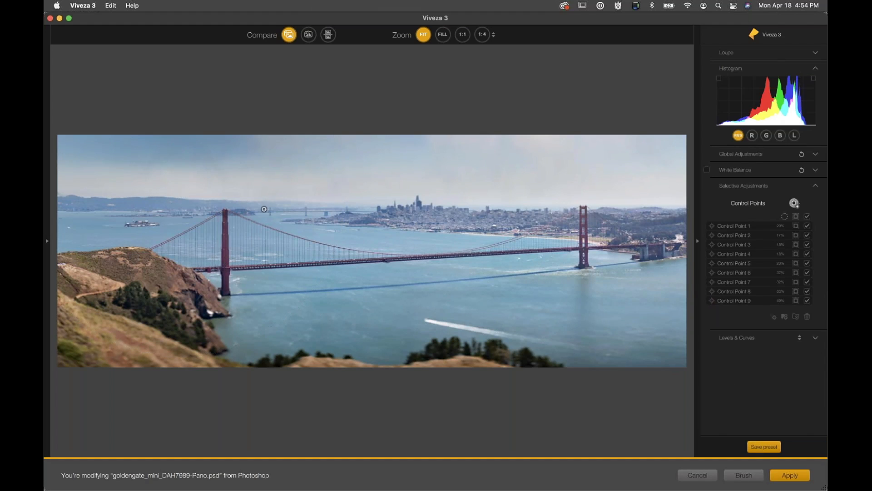
click(145, 204)
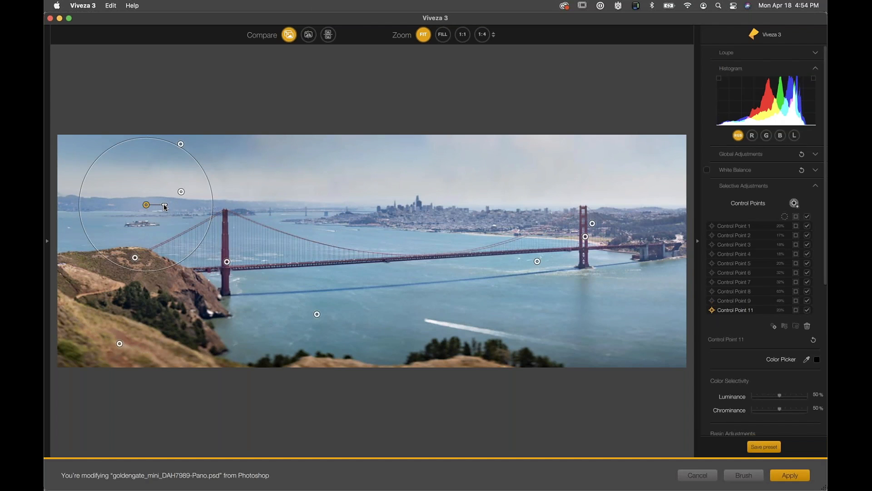
drag(164, 204, 169, 204)
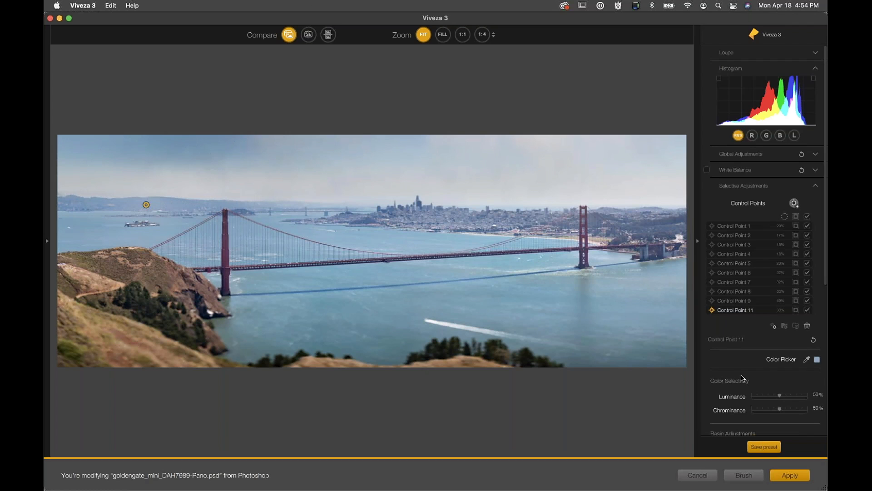
scroll(741, 376, down, 10)
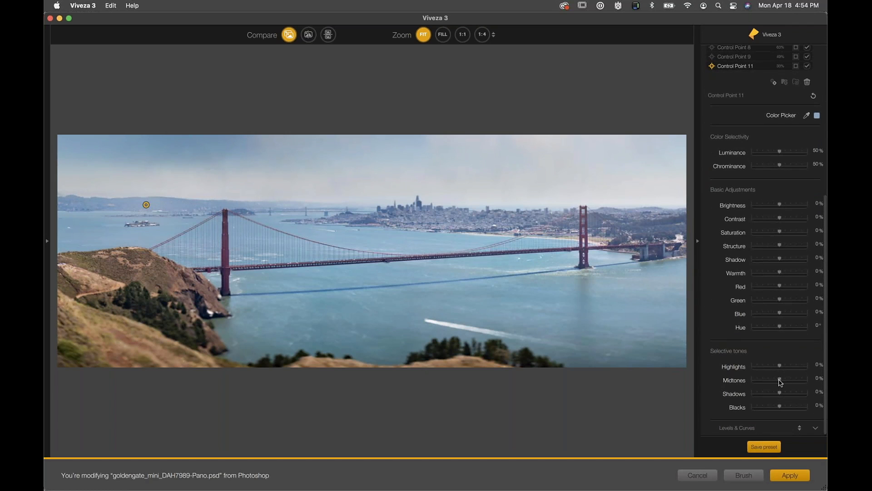
drag(780, 381, 761, 383)
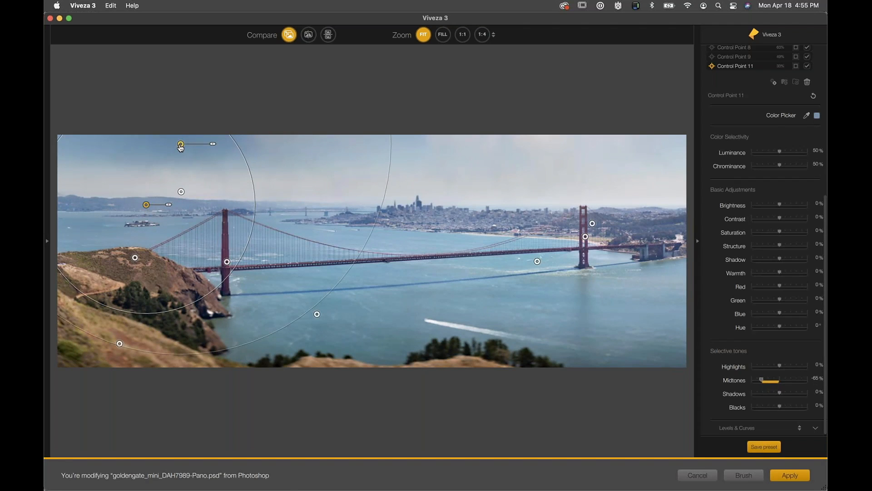
Duplicate the upper-sky and neutral low-sky control points across the rest of the sky, and apply the edits to the panorama.
drag(180, 145, 662, 139)
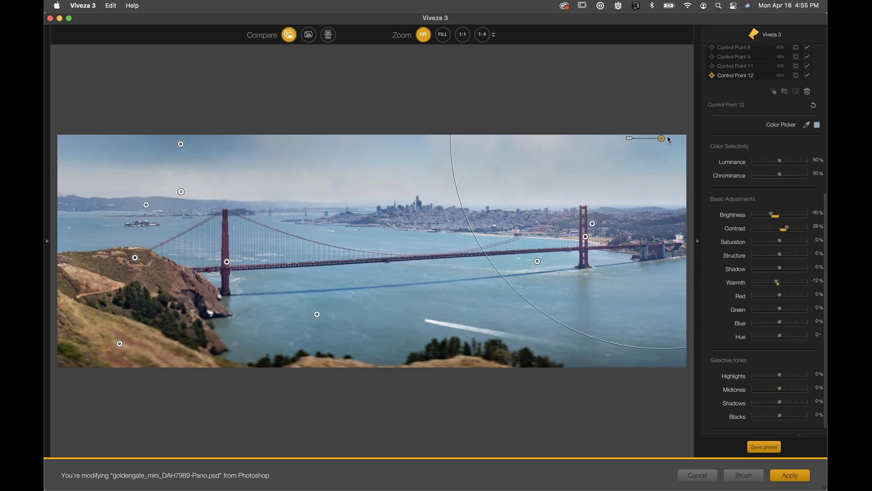
drag(664, 140, 497, 145)
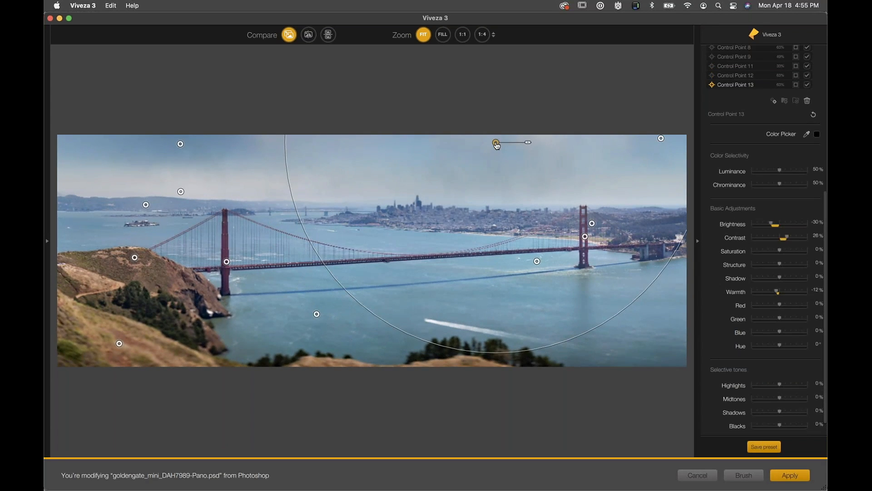
drag(182, 192, 598, 206)
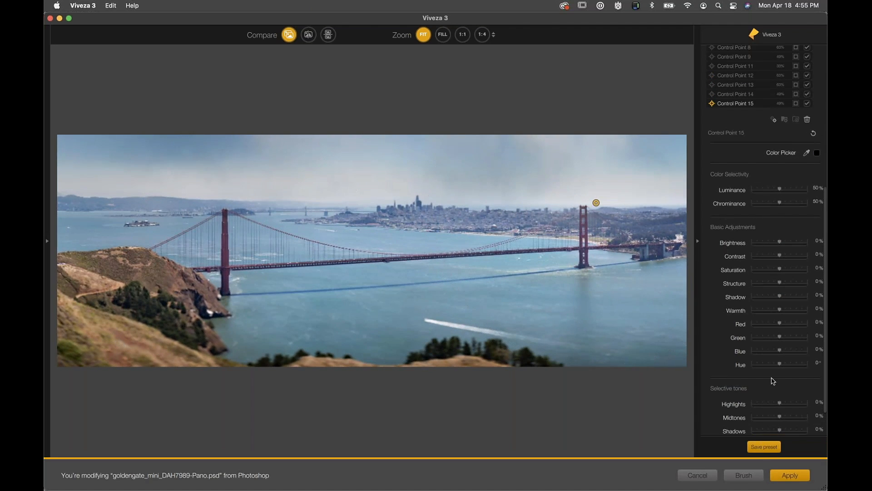
click(790, 479)
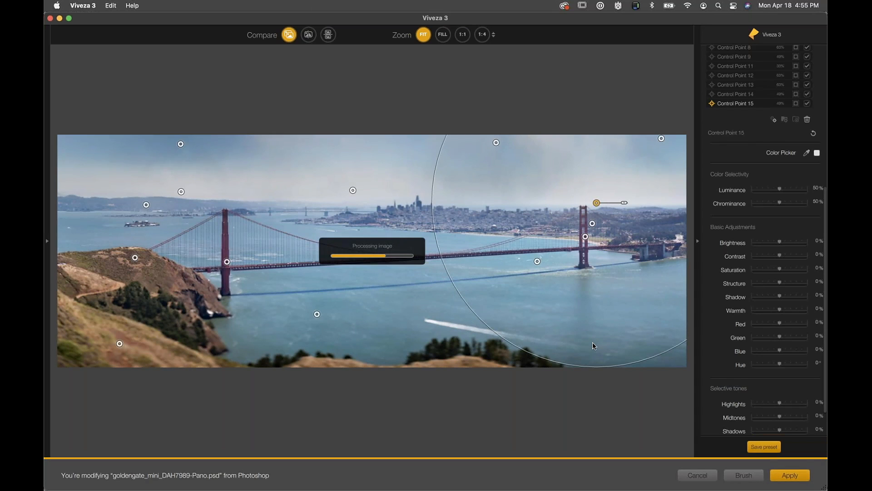
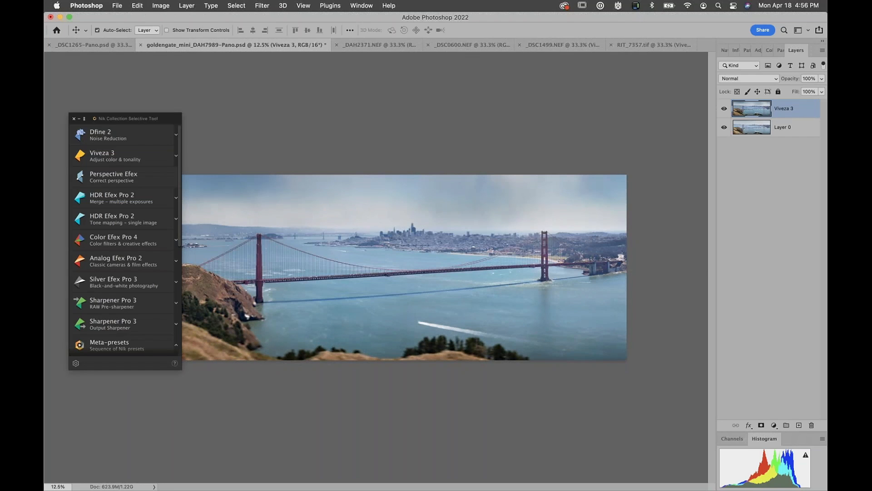
Switch to the _DSC0600.NEF document in Photoshop, open it in Viveza 3 and hide the presets browser.
click(440, 44)
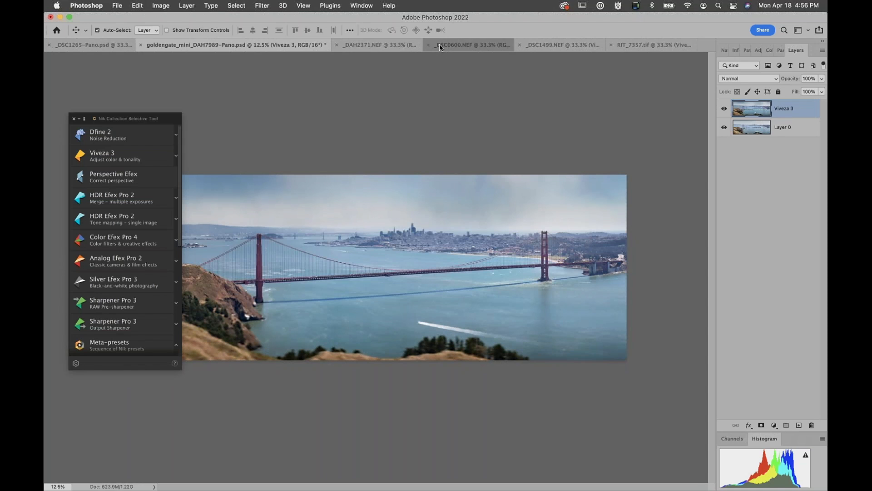
click(108, 156)
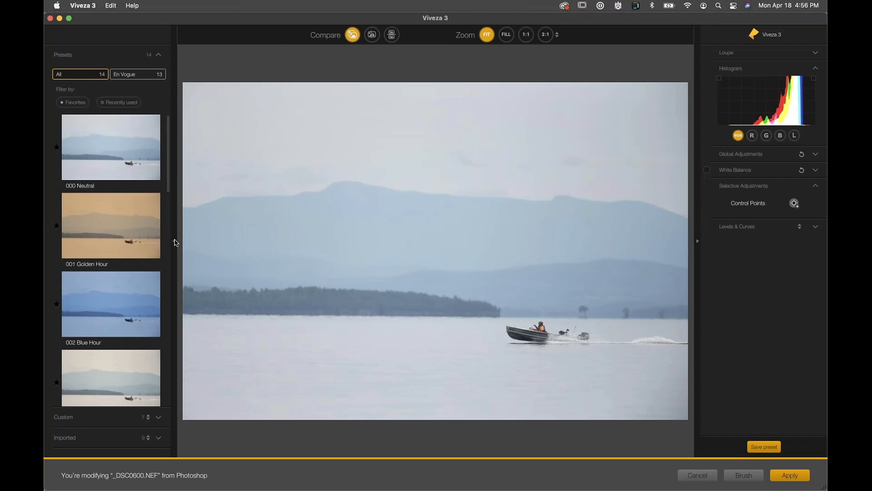
click(175, 242)
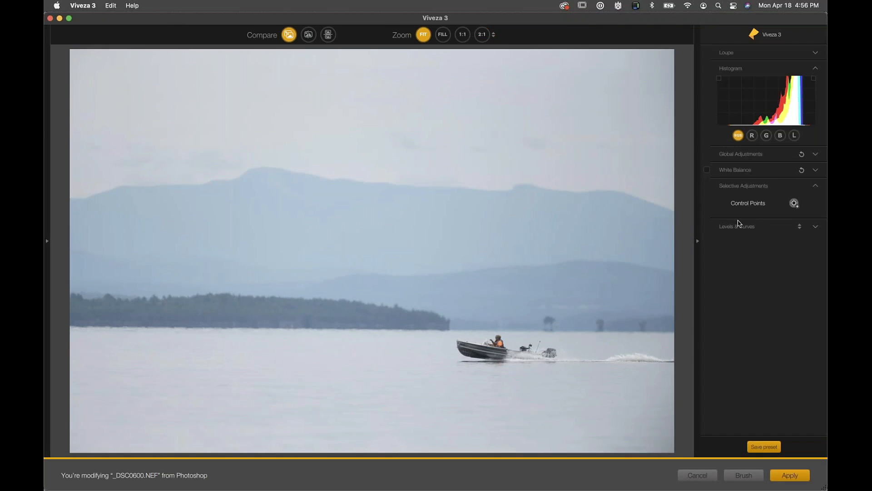
Compare the global Shadow at -100% with the selective-tone Shadows at -100% on the boat photo, resetting each after every trial.
click(747, 154)
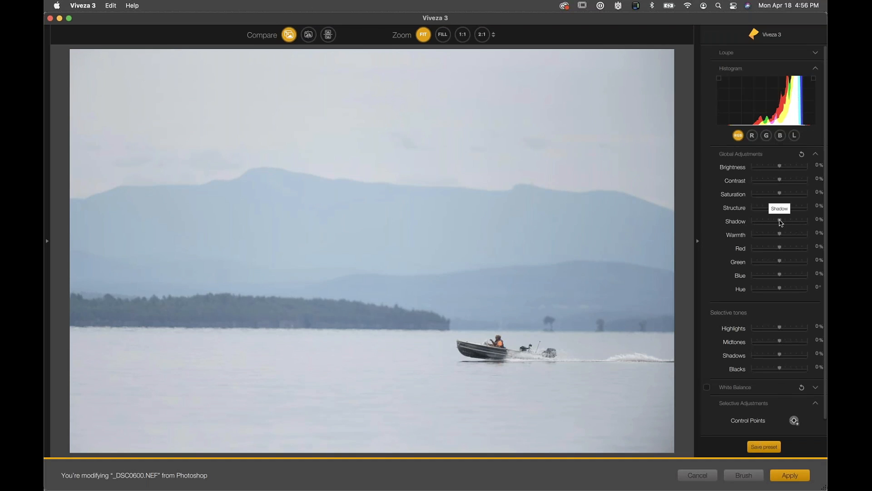
drag(781, 222, 723, 218)
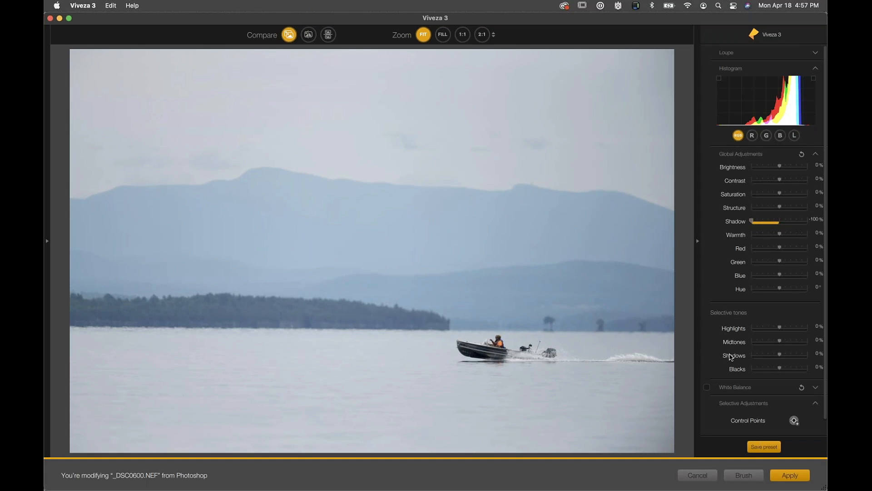
double_click(752, 221)
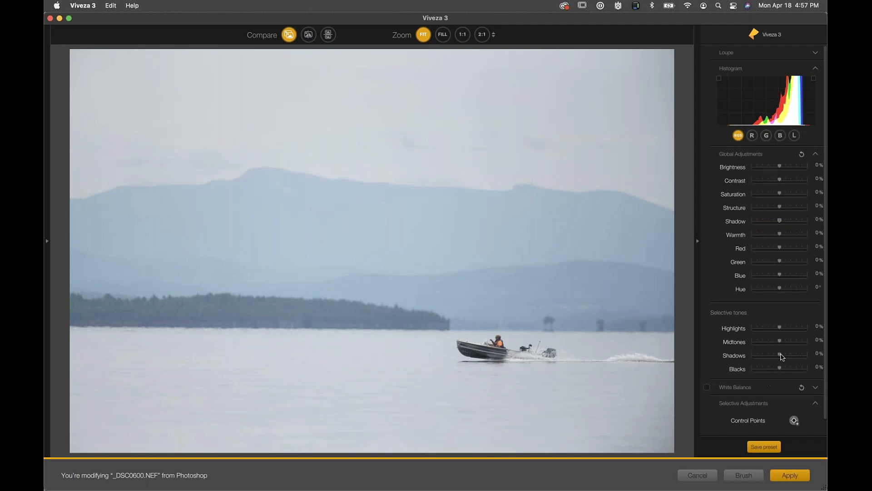
drag(781, 357, 752, 356)
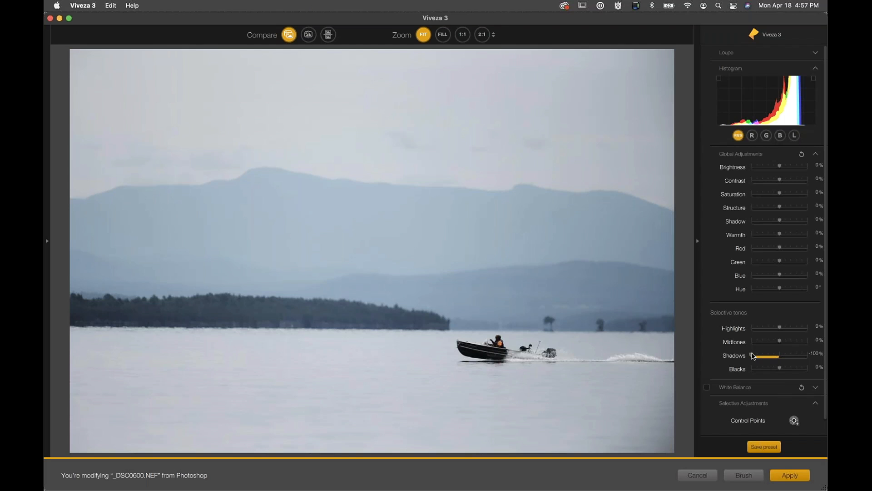
double_click(753, 357)
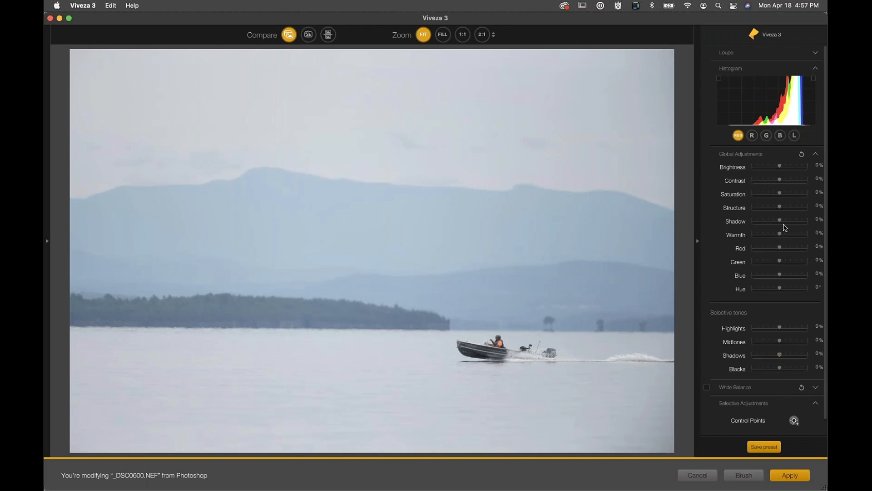
drag(779, 222, 711, 220)
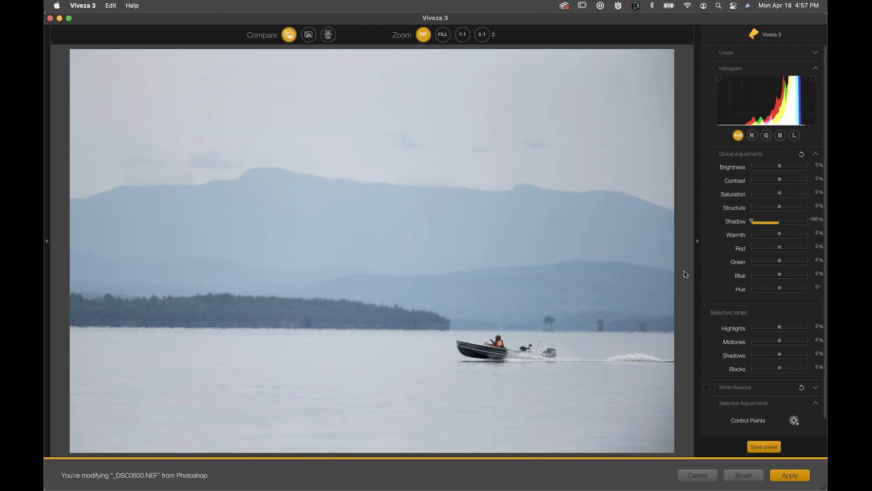
double_click(750, 222)
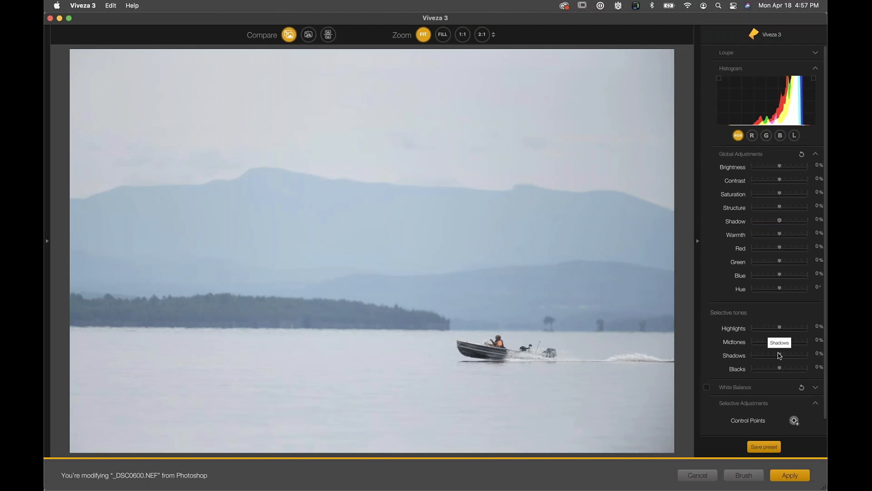
drag(779, 355, 724, 354)
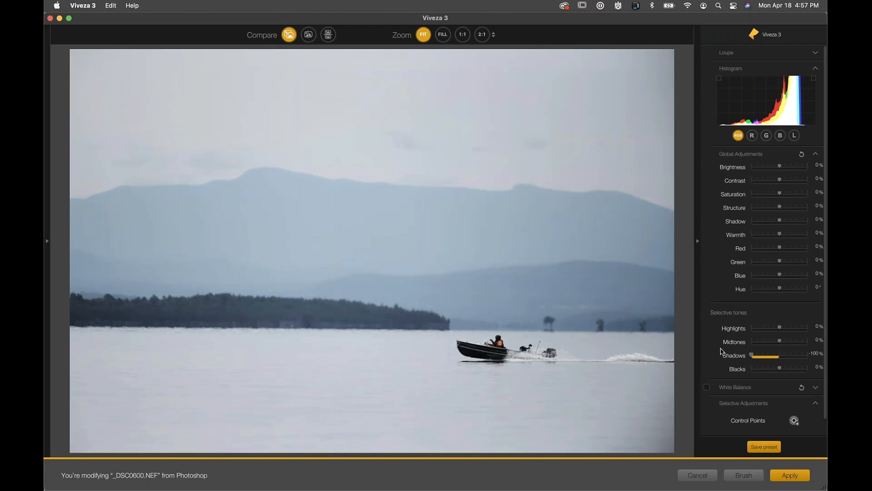
double_click(753, 357)
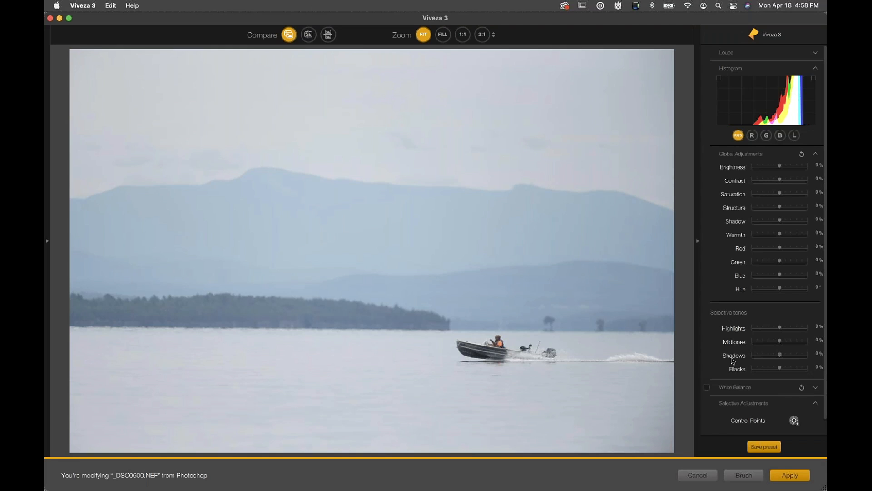
Try darkening only the selective-tone Shadows to -65%, reset them, and lower them again to -67%.
drag(779, 355, 764, 354)
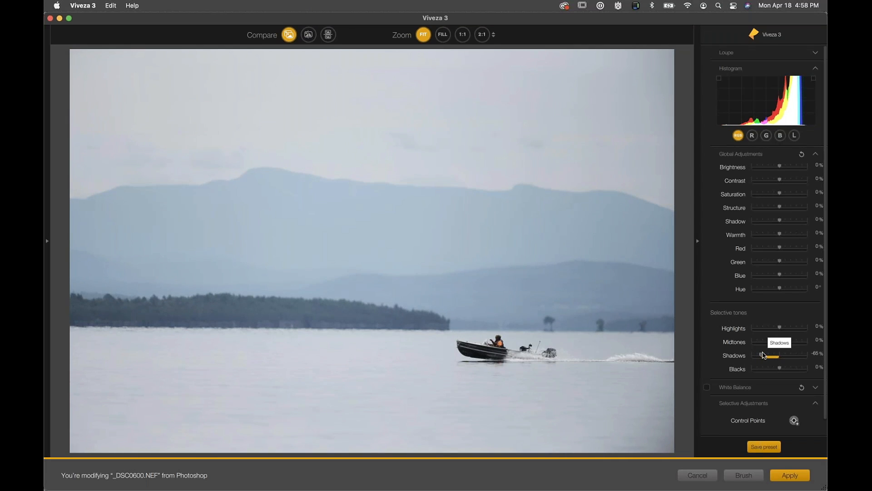
double_click(764, 355)
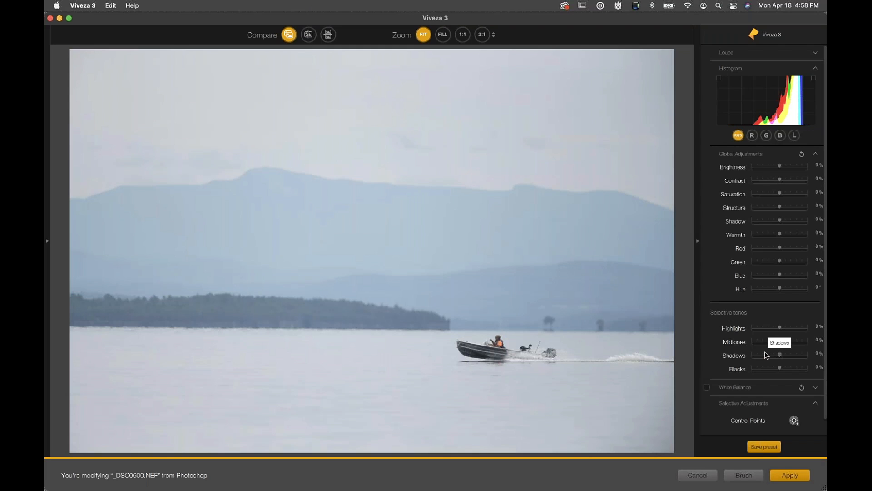
drag(780, 356, 762, 356)
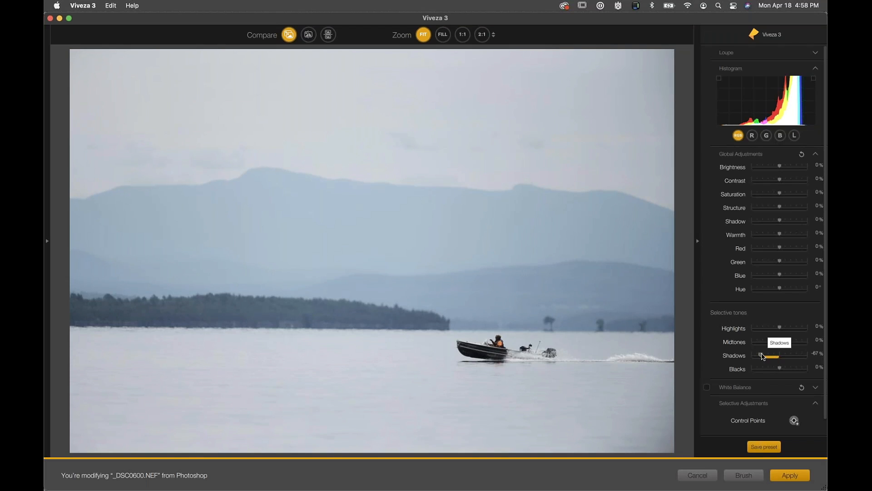
drag(762, 356, 763, 356)
Combine a global Shadow of -100% with selective-tone Shadows of 56%.
drag(761, 357, 811, 357)
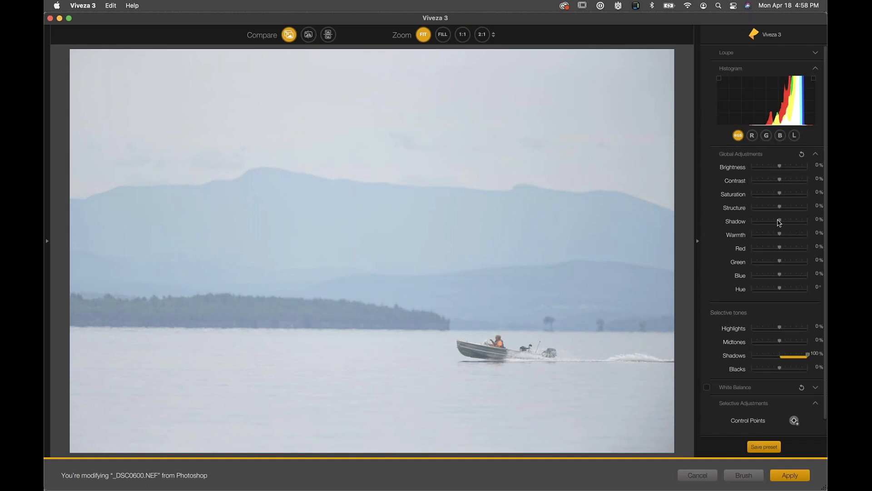
drag(779, 222, 713, 224)
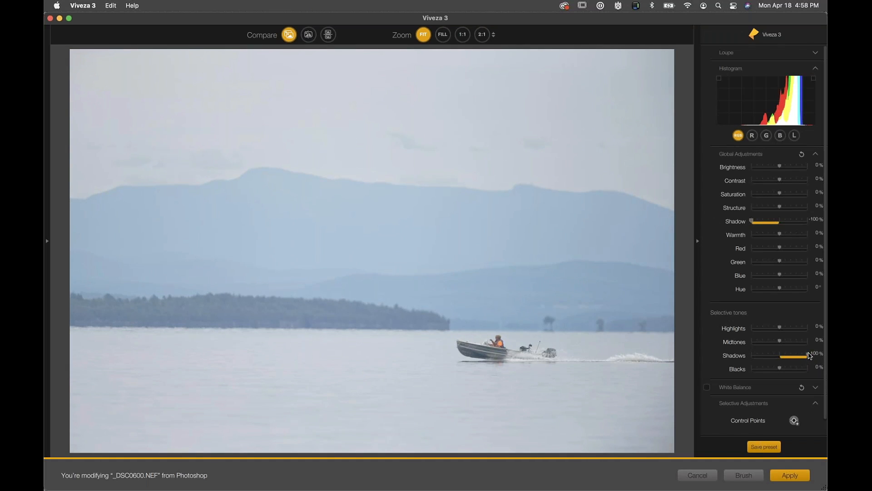
drag(810, 356, 795, 355)
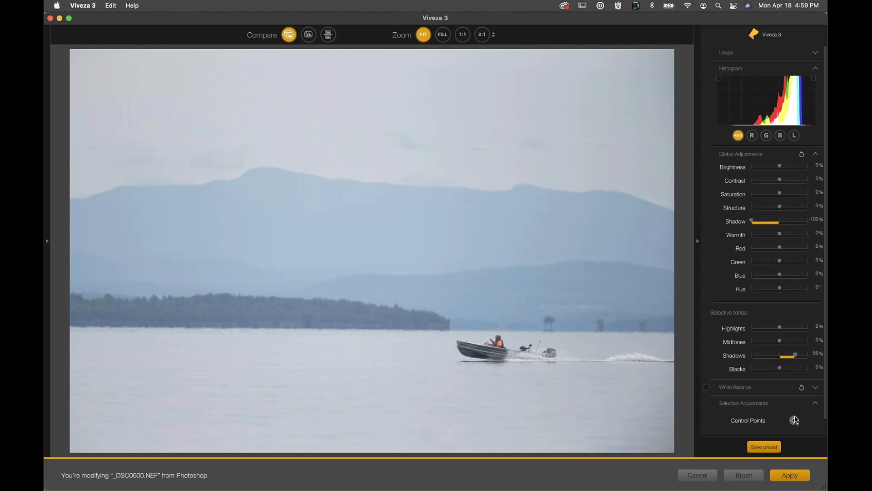
Try a control point on the distant mountain, move it onto the dark wooded shoreline with a larger range, and cancel the boat photo edits.
scroll(788, 401, down, 1)
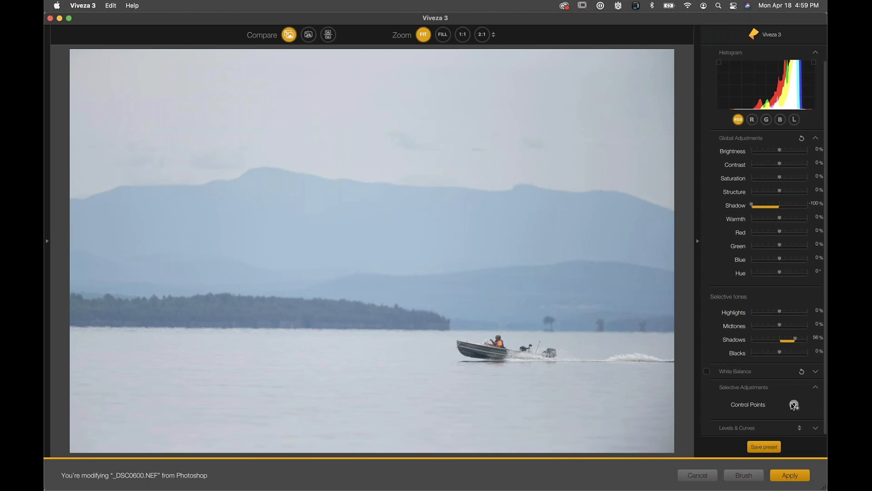
click(794, 404)
click(355, 240)
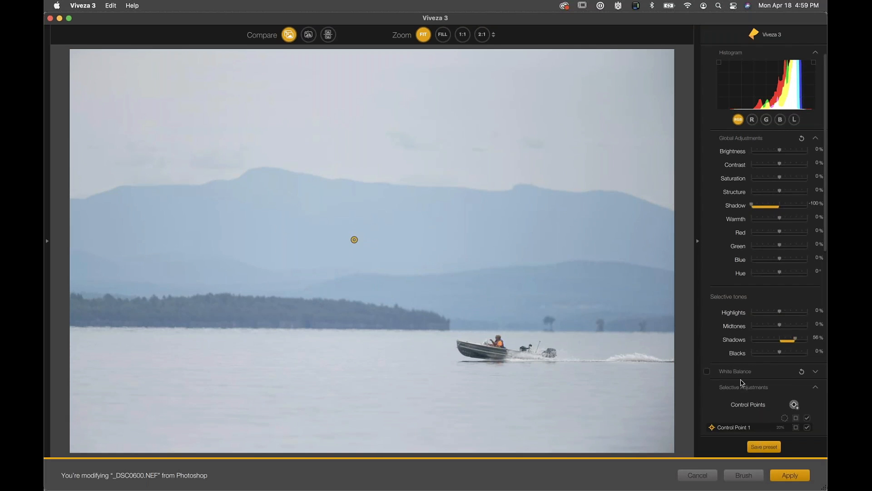
scroll(745, 411, down, 10)
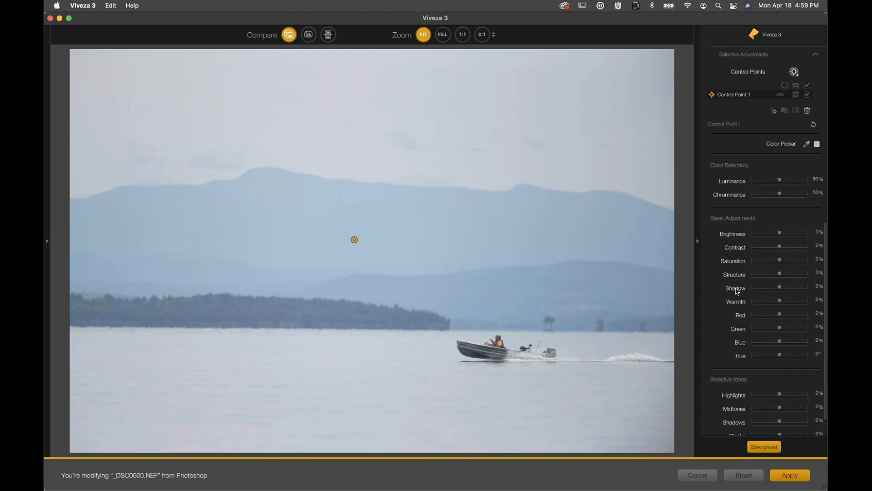
scroll(737, 290, down, 2)
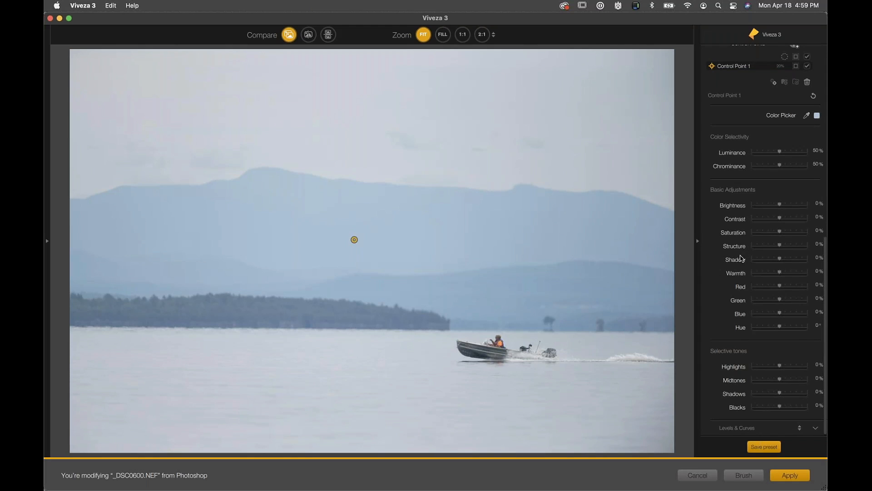
mouse_move(354, 239)
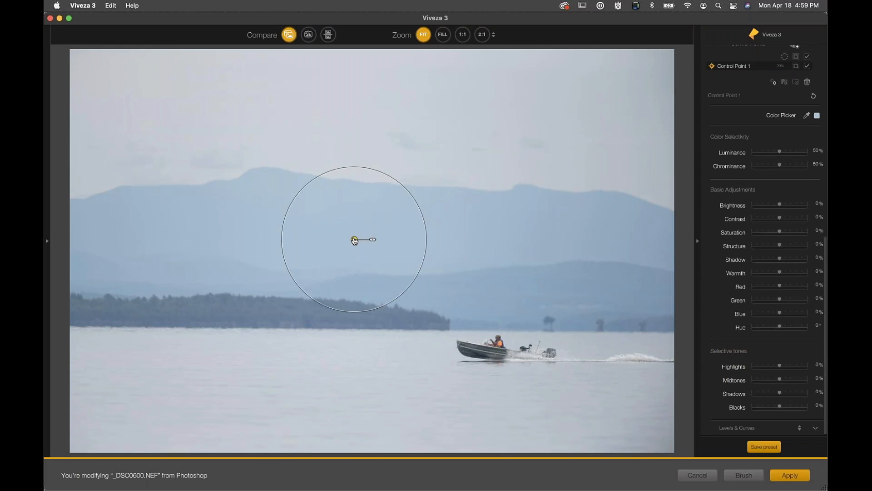
drag(355, 239, 292, 310)
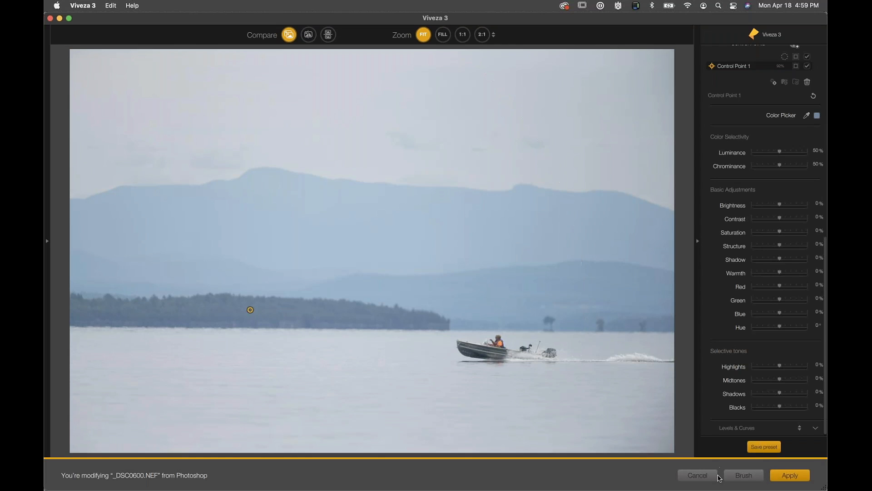
click(698, 475)
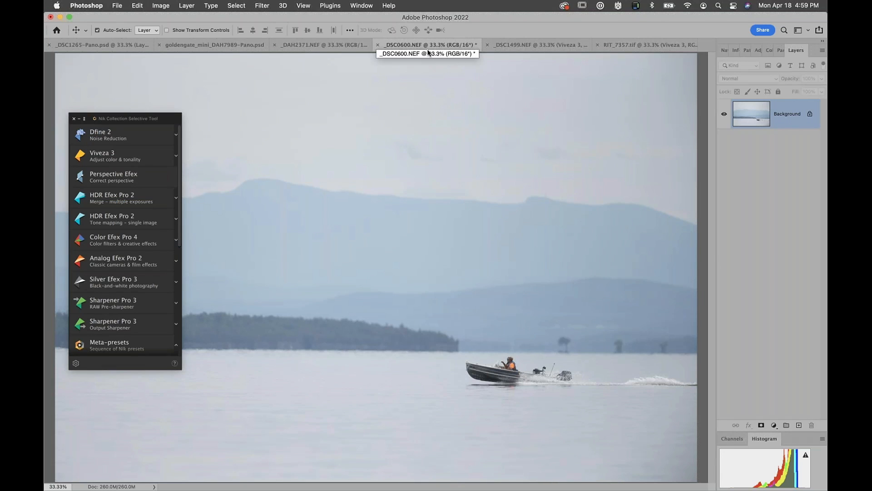
Look at the _DAH2371.NEF forest photo zoomed out, and switch to the _DSC1265-Pano.psd document.
click(320, 45)
key(super+minus)
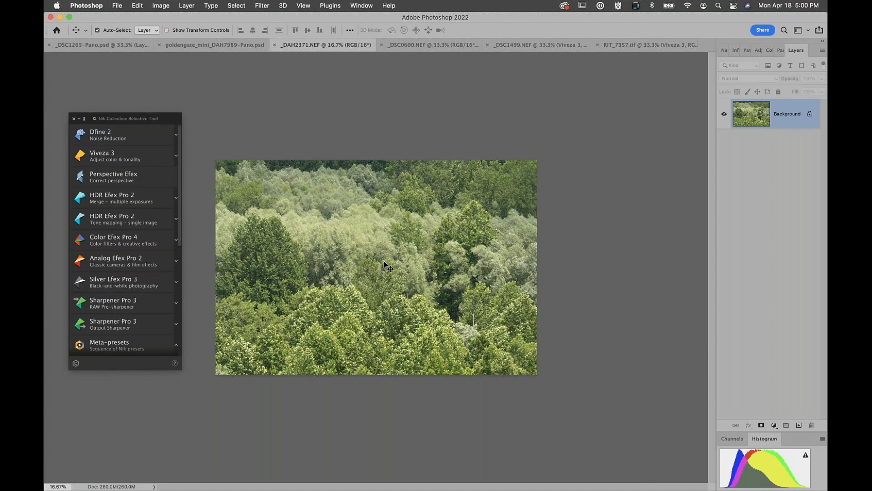
click(100, 46)
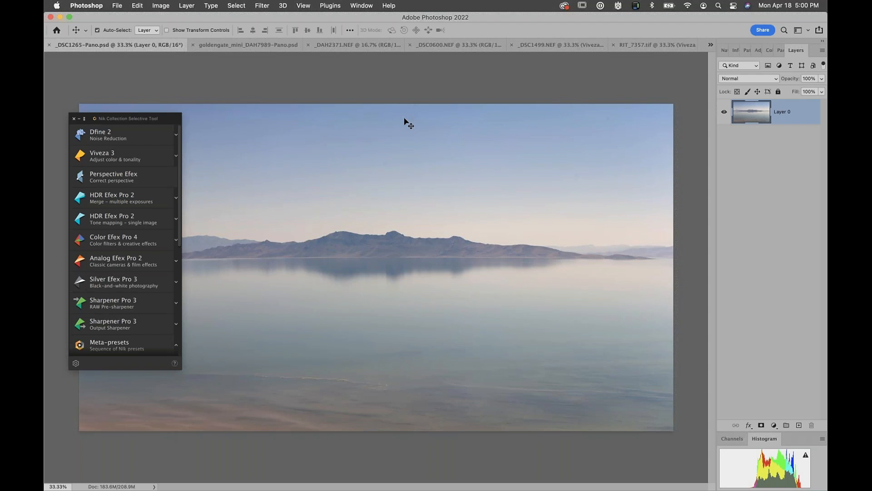
Examine the lake panorama's water, shoreline, mountains and sky at 100% zoom.
key(super+1)
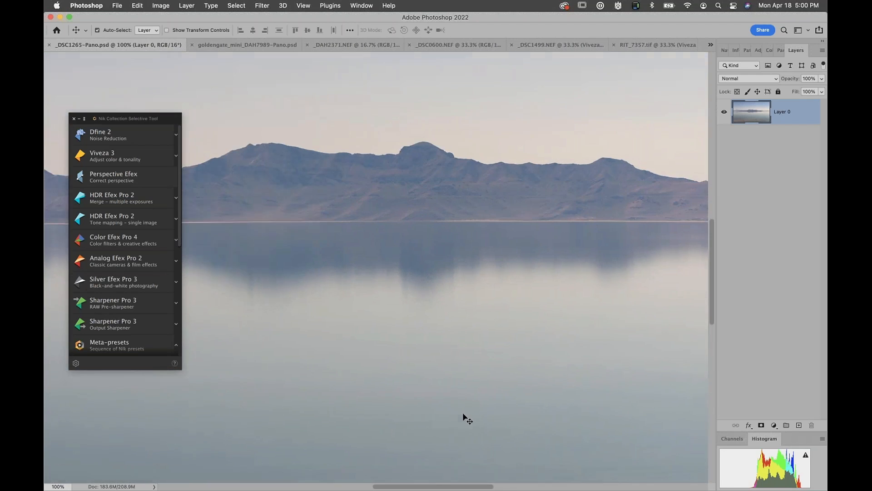
scroll(464, 415, down, 5)
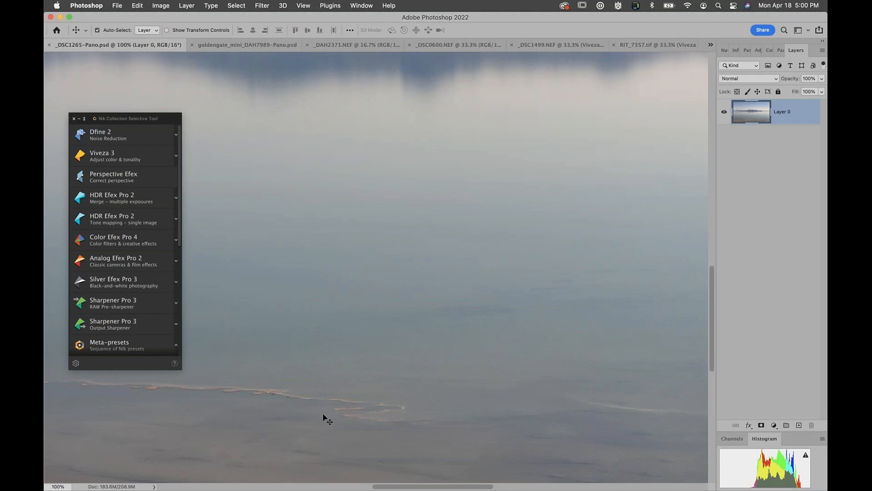
scroll(307, 418, left, 3)
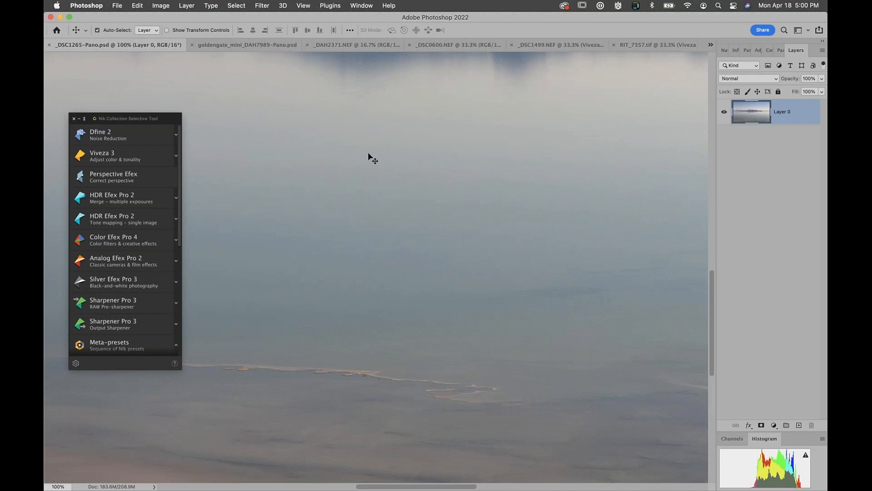
scroll(369, 157, up, 5)
scroll(369, 157, up, 2)
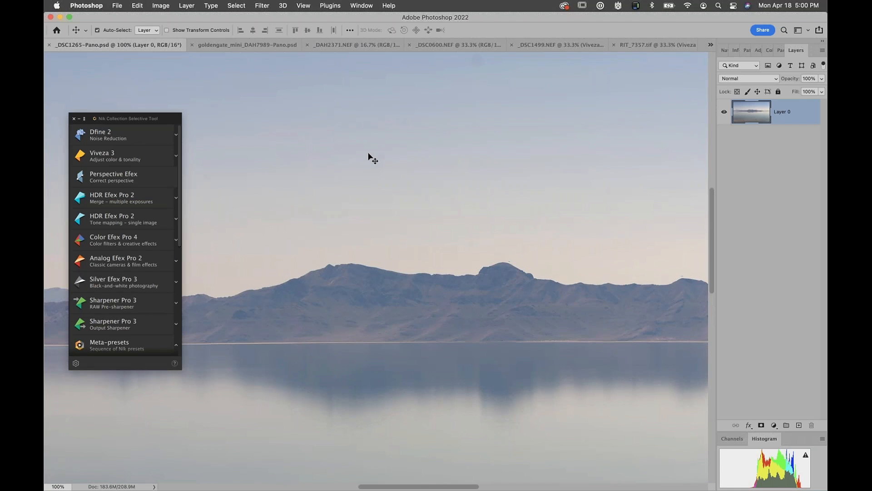
scroll(369, 156, up, 3)
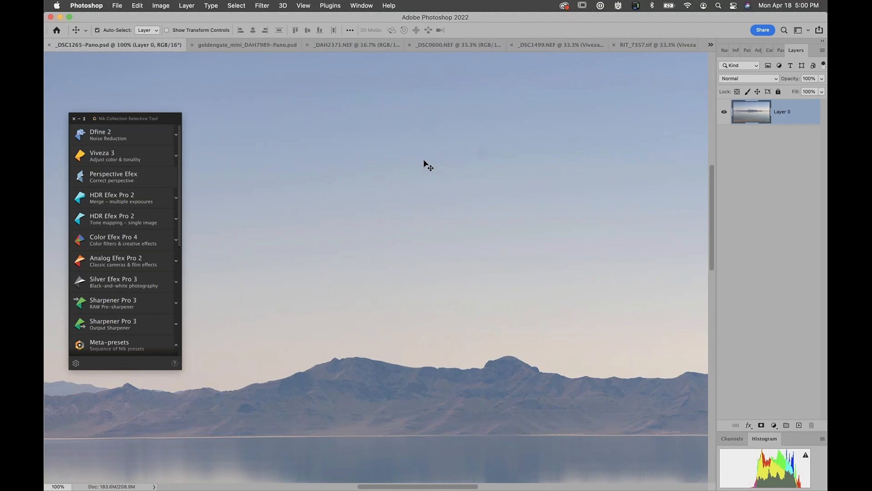
scroll(427, 165, up, 1)
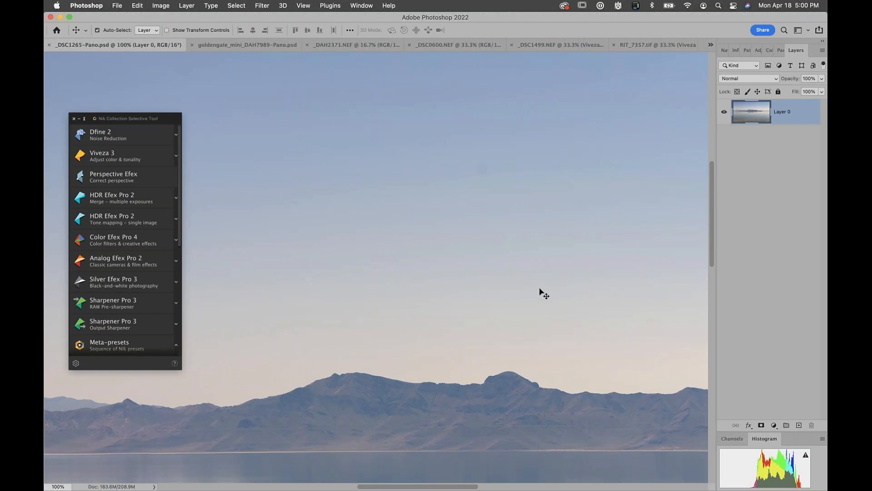
scroll(535, 286, down, 3)
scroll(535, 285, up, 4)
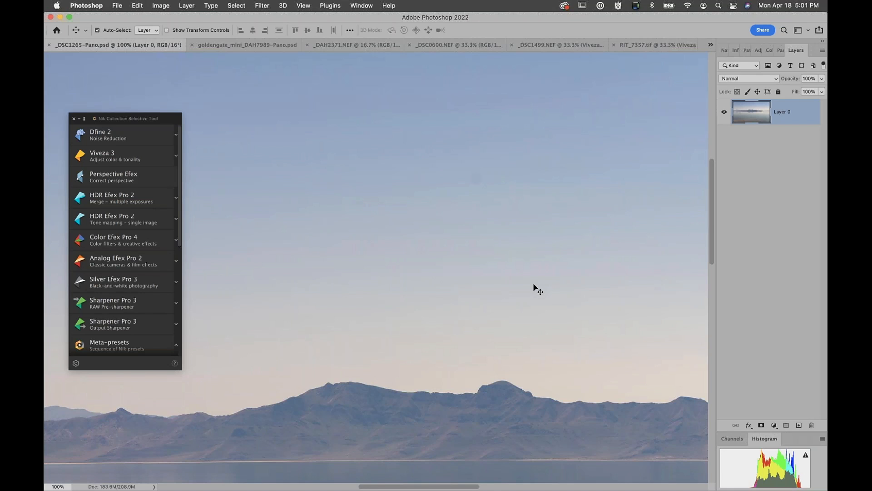
Remove the faint dark spot in the sky above the mountains with the Clone Stamp, sampling the clean sky beside it.
scroll(536, 289, up, 5)
scroll(536, 288, right, 8)
key(s)
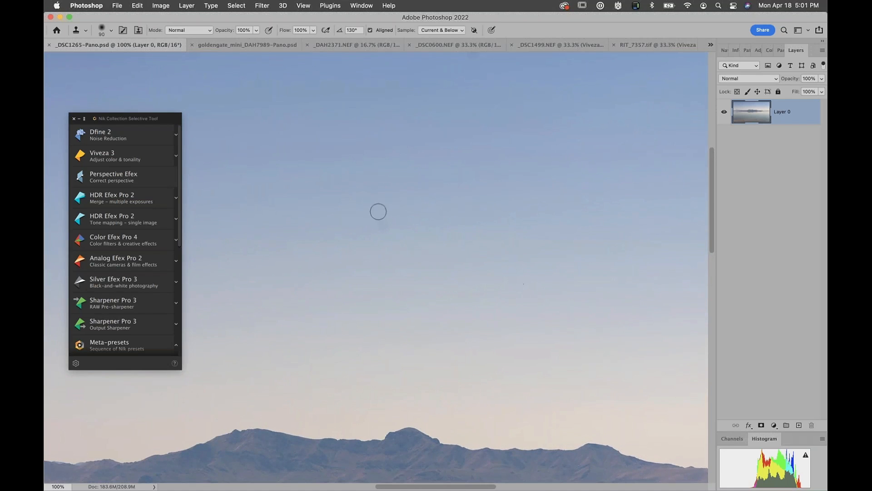
alt+click(361, 224)
drag(380, 226, 383, 226)
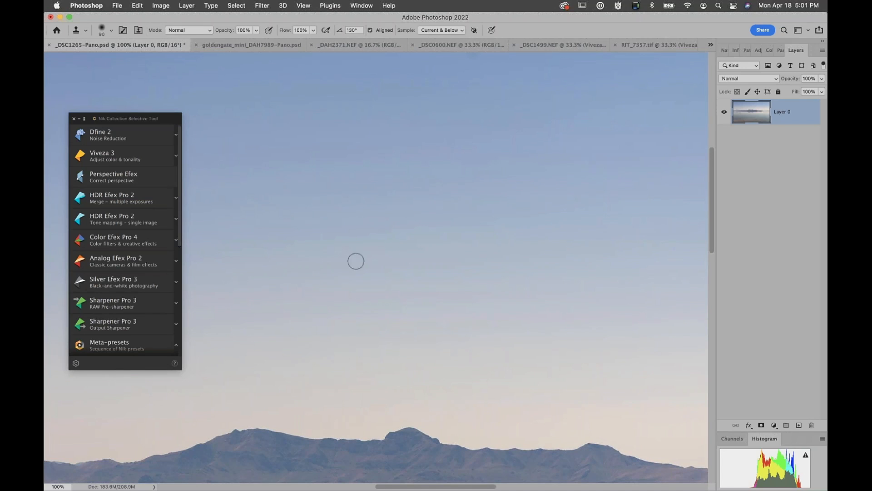
Open the _DSC1265-Pano.psd panorama in Viveza 3.
scroll(406, 258, up, 5)
key(super+minus)
key(super+minus)
key(super+minus)
key(super+minus)
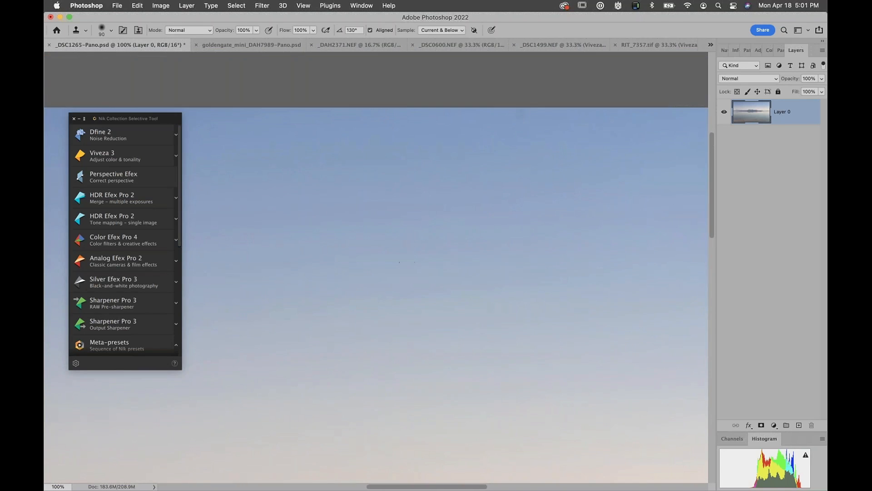
click(100, 160)
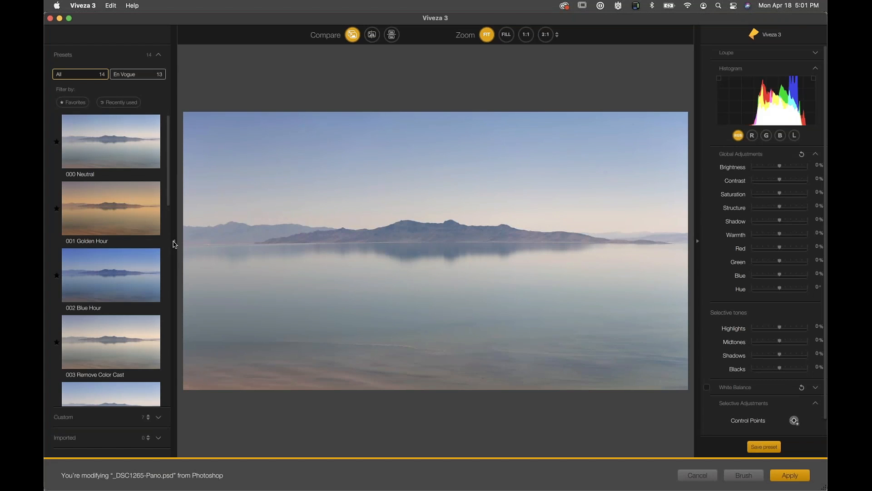
Try the 001 Golden Hour preset on the lake panorama and return the image to the 000 Neutral preset.
click(139, 209)
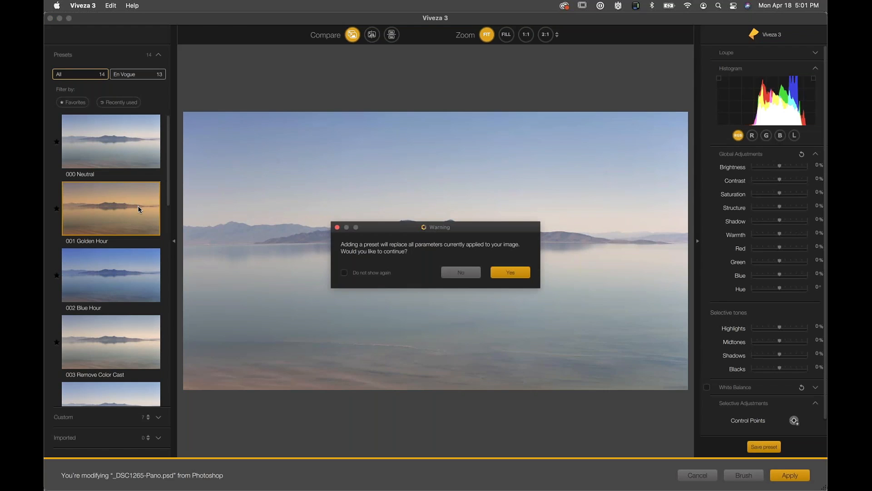
click(502, 275)
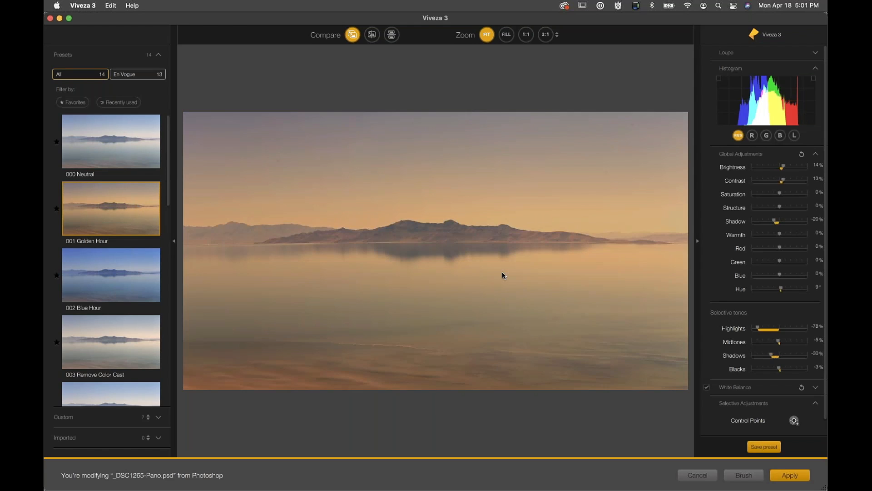
click(127, 159)
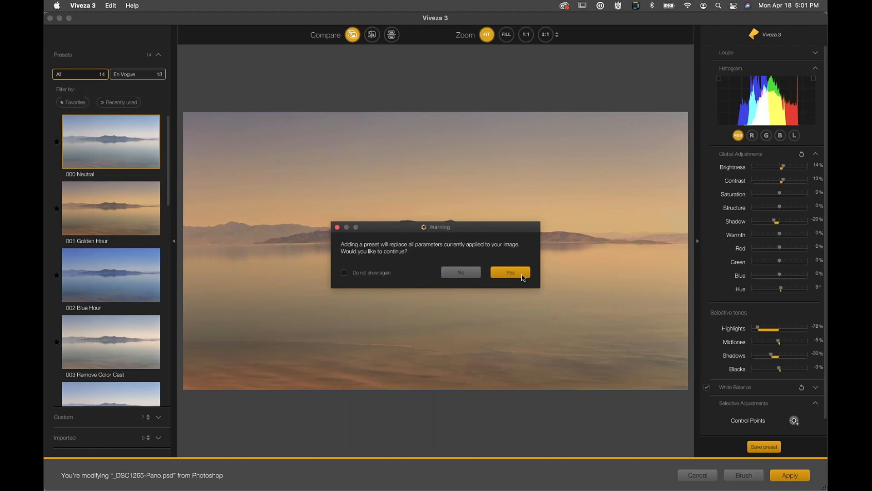
click(510, 273)
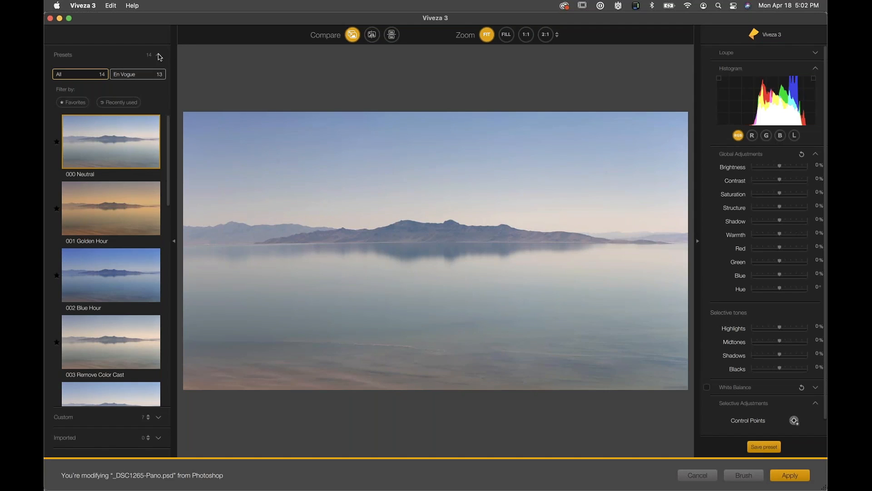
Hide the preset browser and place five control points: two in the sky, two in the open water and one in the reddish foreground.
click(174, 242)
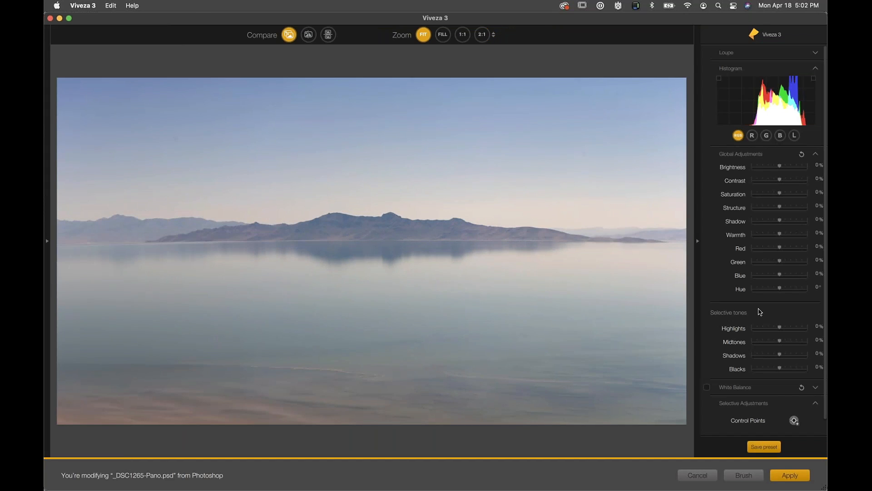
scroll(758, 312, down, 2)
click(794, 405)
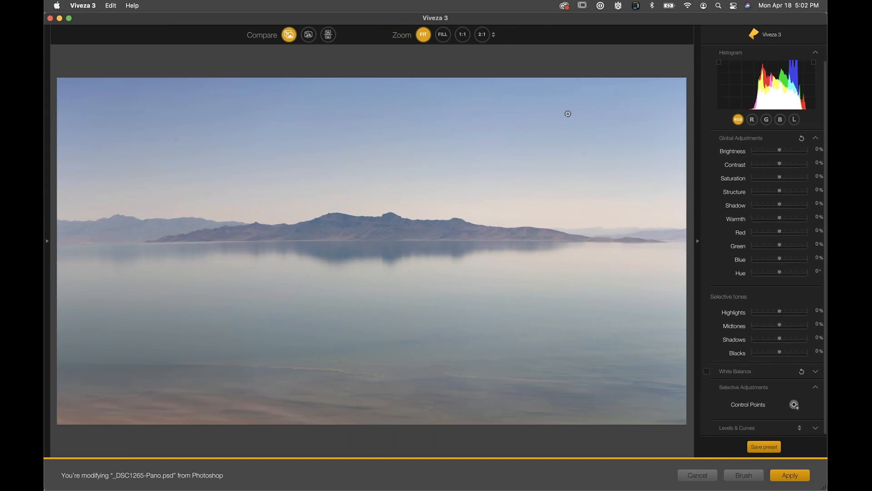
click(537, 172)
click(179, 151)
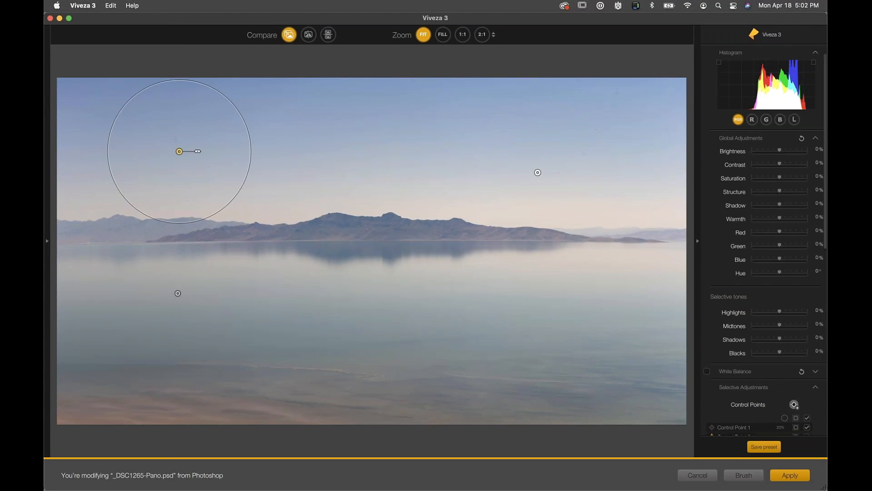
click(162, 327)
click(492, 308)
click(254, 415)
Delete the control point on the right side of the water and Control Point 1 on the right side of the sky.
scroll(793, 404, down, 5)
scroll(799, 410, down, 3)
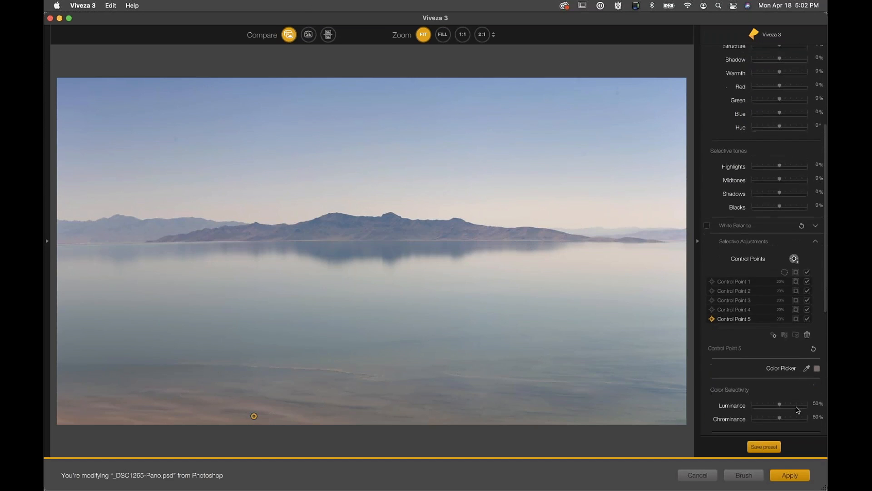
scroll(799, 410, up, 1)
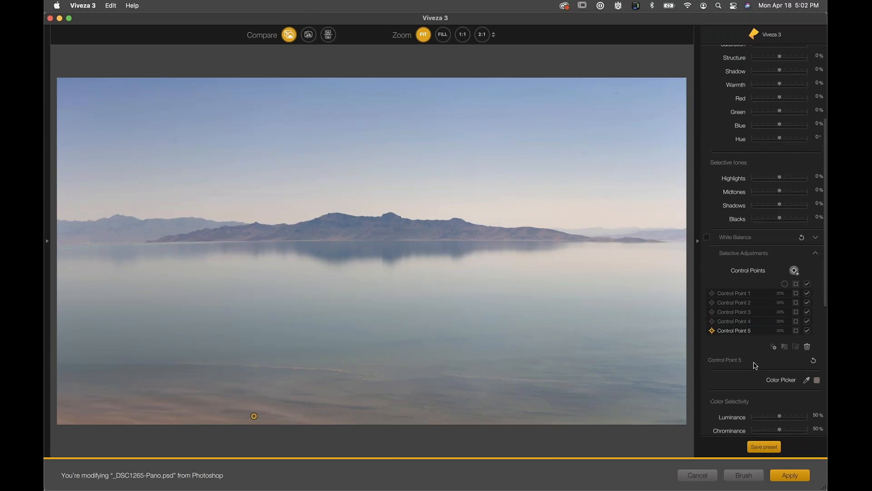
click(491, 308)
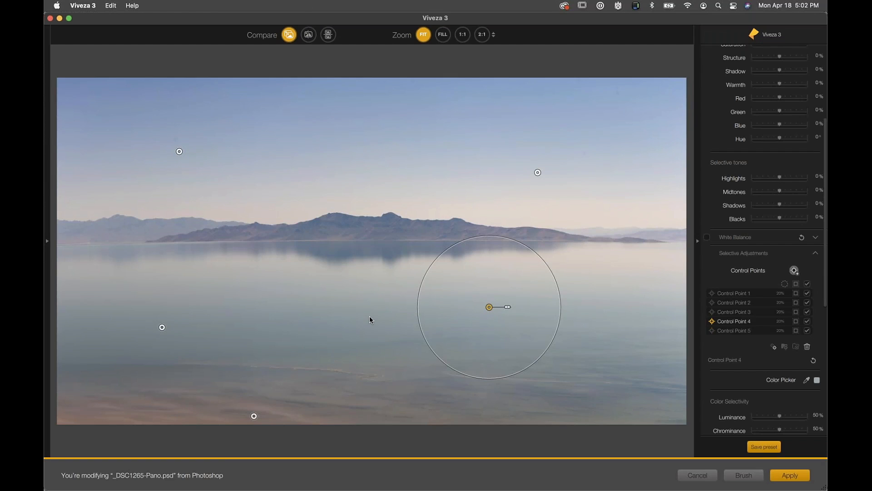
key(BackSpace)
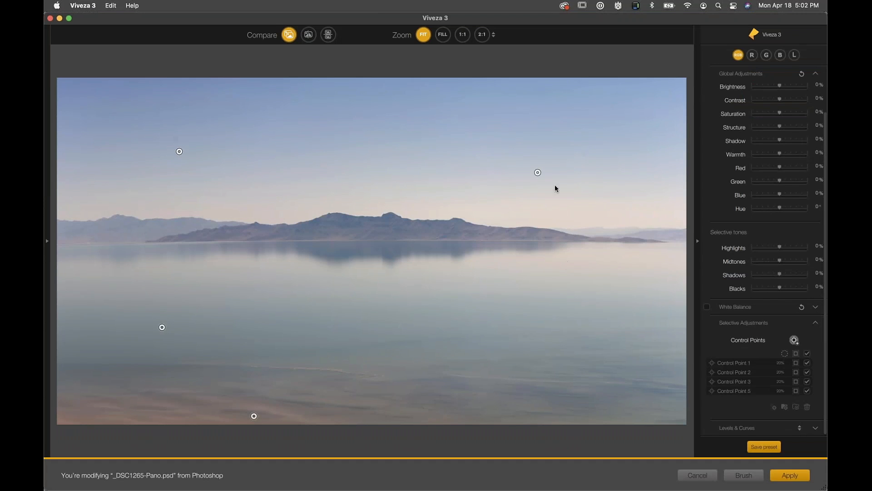
click(726, 365)
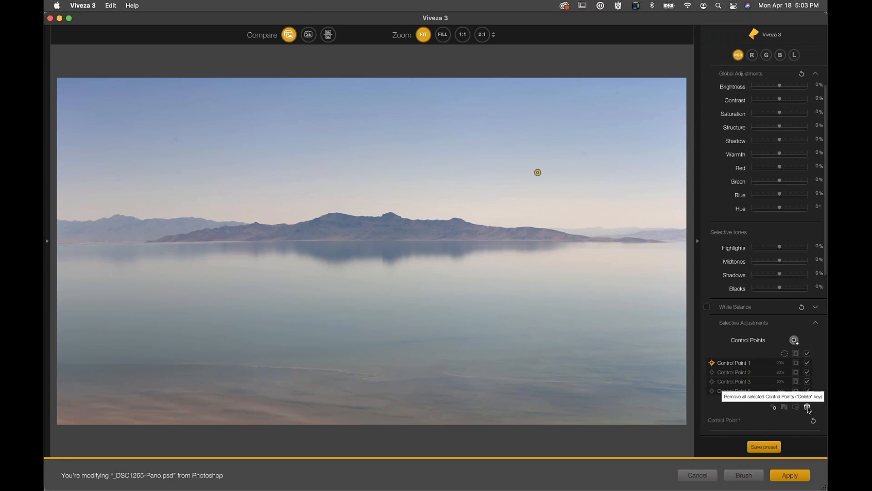
click(808, 407)
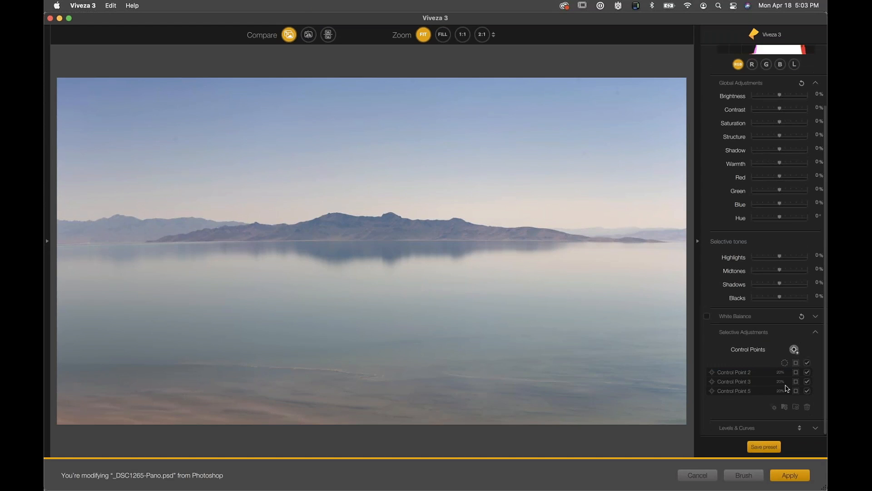